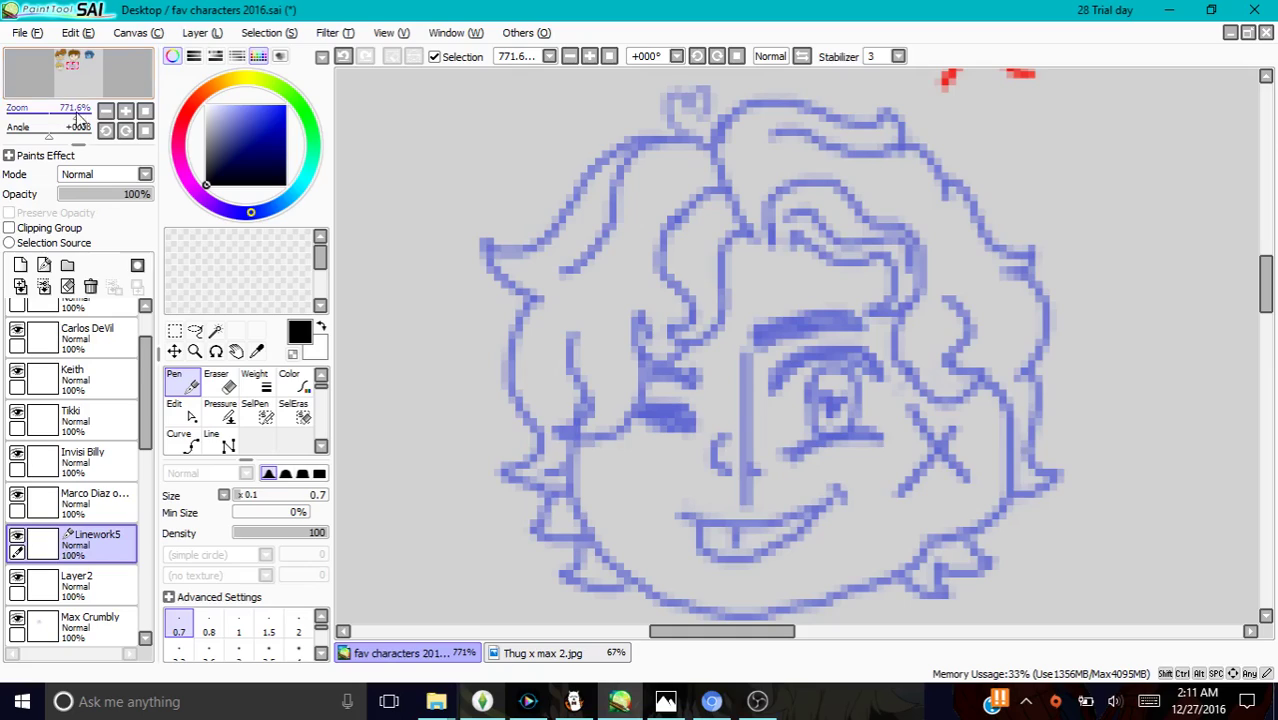
# Ink the curly front locks and the left outer hair outline over the blue sketch, using the Pen in black at size 0.7
pyautogui.moveTo(742, 232)
pyautogui.mouseDown()
pyautogui.moveTo(723, 267)
pyautogui.moveTo(724, 316)
pyautogui.moveTo(672, 344)
pyautogui.moveTo(655, 240)
pyautogui.moveTo(706, 197)
pyautogui.moveTo(729, 198)
pyautogui.mouseUp()
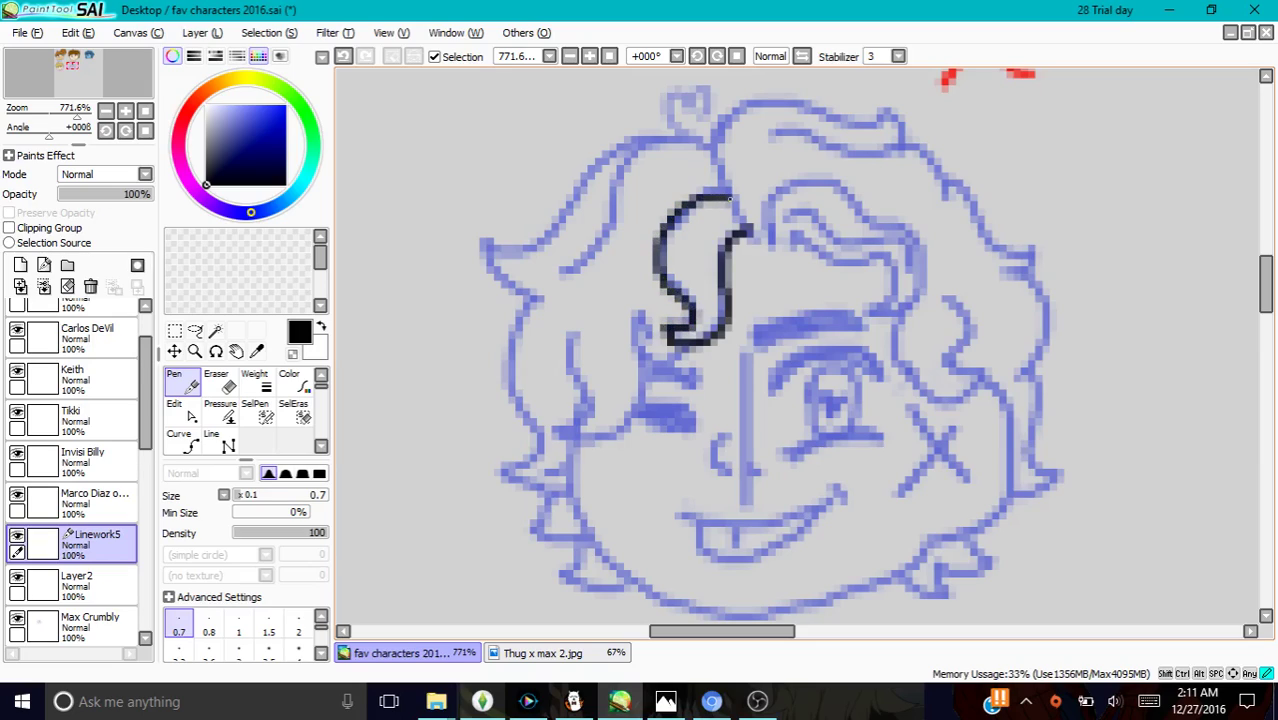
pyautogui.moveTo(706, 145)
pyautogui.mouseDown()
pyautogui.moveTo(755, 237)
pyautogui.moveTo(758, 212)
pyautogui.moveTo(800, 181)
pyautogui.moveTo(846, 184)
pyautogui.moveTo(866, 212)
pyautogui.moveTo(926, 240)
pyautogui.moveTo(934, 272)
pyautogui.moveTo(916, 296)
pyautogui.moveTo(898, 313)
pyautogui.moveTo(856, 316)
pyautogui.moveTo(889, 299)
pyautogui.moveTo(894, 271)
pyautogui.moveTo(870, 252)
pyautogui.moveTo(848, 268)
pyautogui.moveTo(818, 262)
pyautogui.moveTo(806, 236)
pyautogui.moveTo(790, 242)
pyautogui.moveTo(792, 212)
pyautogui.moveTo(920, 268)
pyautogui.mouseUp()
pyautogui.moveTo(708, 152)
pyautogui.mouseDown()
pyautogui.moveTo(668, 134)
pyautogui.moveTo(626, 138)
pyautogui.moveTo(597, 155)
pyautogui.moveTo(538, 246)
pyautogui.moveTo(496, 255)
pyautogui.moveTo(490, 240)
pyautogui.moveTo(488, 266)
pyautogui.moveTo(549, 296)
pyautogui.moveTo(512, 322)
pyautogui.moveTo(504, 378)
pyautogui.moveTo(536, 430)
pyautogui.moveTo(520, 470)
pyautogui.moveTo(497, 468)
pyautogui.moveTo(550, 500)
pyautogui.moveTo(578, 500)
pyautogui.moveTo(524, 522)
pyautogui.moveTo(590, 540)
pyautogui.moveTo(556, 580)
pyautogui.moveTo(594, 590)
pyautogui.moveTo(630, 578)
pyautogui.mouseUp()
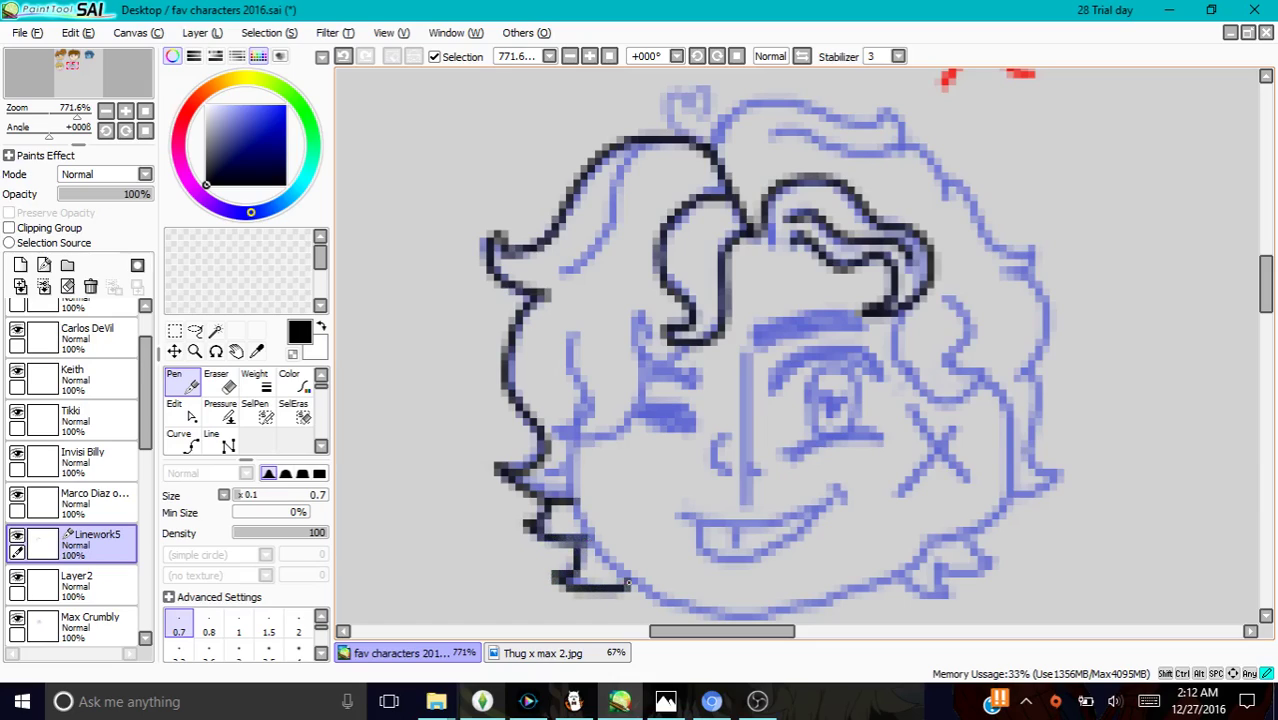
# Ink the lower-right hair tufts, the curl beside the open eye and the right cheek line over the sketch
pyautogui.moveTo(971, 544)
pyautogui.mouseDown()
pyautogui.moveTo(994, 560)
pyautogui.moveTo(938, 568)
pyautogui.moveTo(943, 598)
pyautogui.moveTo(909, 574)
pyautogui.mouseUp()
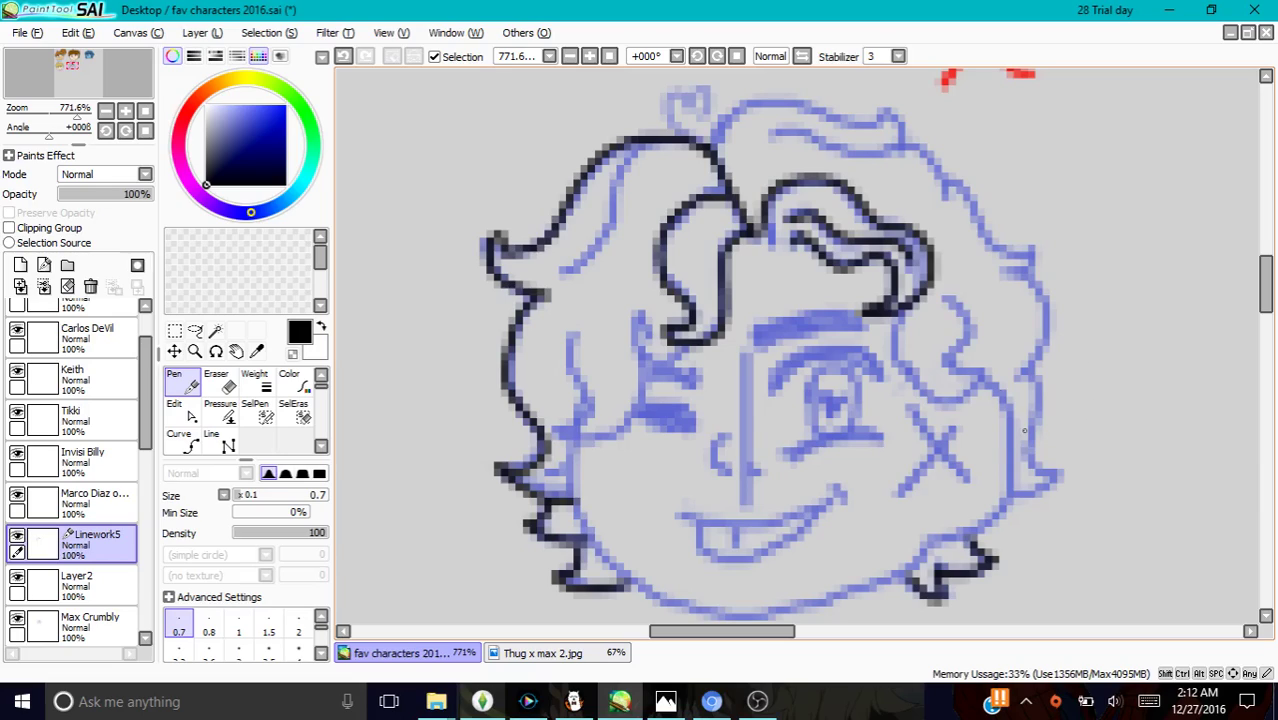
pyautogui.moveTo(947, 292)
pyautogui.mouseDown()
pyautogui.moveTo(971, 335)
pyautogui.moveTo(955, 371)
pyautogui.moveTo(981, 365)
pyautogui.moveTo(981, 377)
pyautogui.moveTo(953, 403)
pyautogui.moveTo(923, 397)
pyautogui.moveTo(889, 312)
pyautogui.mouseUp()
pyautogui.moveTo(986, 388)
pyautogui.mouseDown()
pyautogui.moveTo(1006, 406)
pyautogui.moveTo(1004, 511)
pyautogui.moveTo(956, 542)
pyautogui.moveTo(920, 544)
pyautogui.mouseUp()
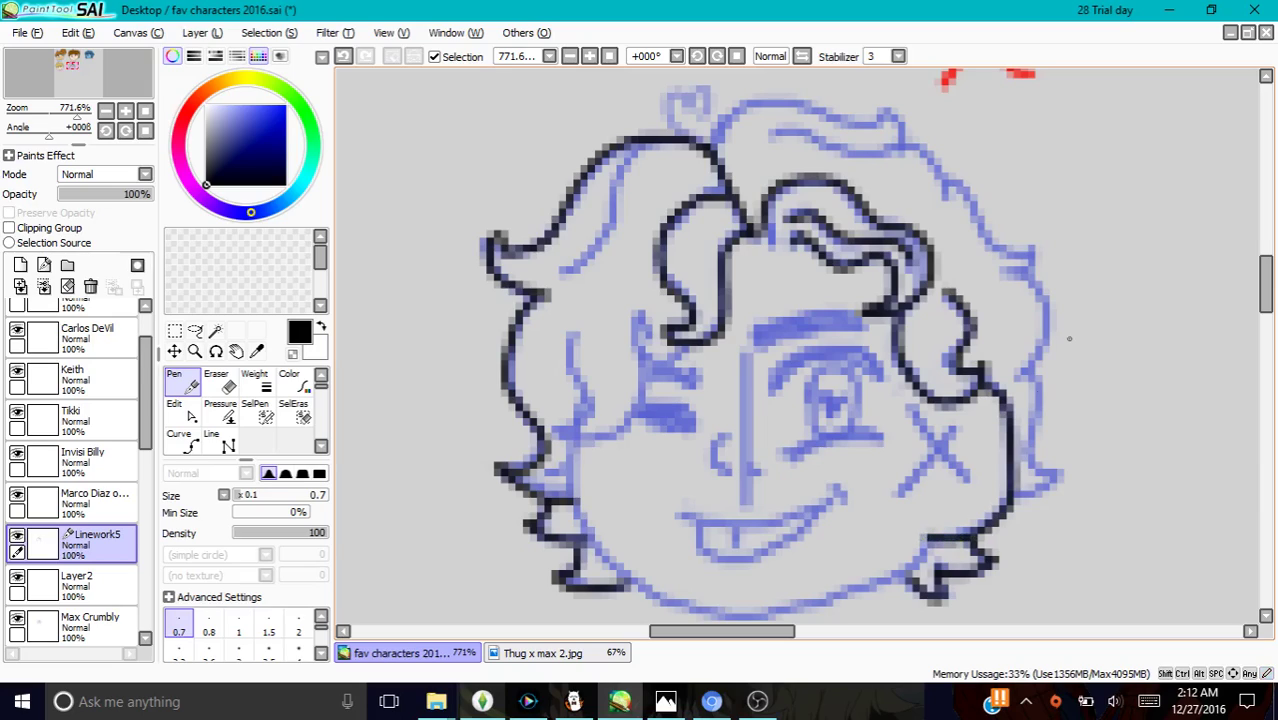
# Ink the crown and right outer hair outline, plus the inner strands on the left side of the head
pyautogui.moveTo(708, 145)
pyautogui.mouseDown()
pyautogui.moveTo(734, 113)
pyautogui.moveTo(779, 104)
pyautogui.moveTo(858, 131)
pyautogui.moveTo(878, 110)
pyautogui.moveTo(905, 146)
pyautogui.mouseUp()
pyautogui.moveTo(762, 131)
pyautogui.mouseDown()
pyautogui.moveTo(911, 149)
pyautogui.moveTo(938, 174)
pyautogui.moveTo(941, 204)
pyautogui.moveTo(966, 190)
pyautogui.moveTo(998, 256)
pyautogui.moveTo(1036, 245)
pyautogui.moveTo(1022, 272)
pyautogui.moveTo(998, 280)
pyautogui.moveTo(1029, 275)
pyautogui.moveTo(1046, 292)
pyautogui.moveTo(1051, 328)
pyautogui.moveTo(1016, 378)
pyautogui.moveTo(1044, 370)
pyautogui.moveTo(1039, 440)
pyautogui.moveTo(1072, 451)
pyautogui.moveTo(1052, 487)
pyautogui.moveTo(1014, 497)
pyautogui.moveTo(1051, 478)
pyautogui.mouseUp()
pyautogui.hotkey('ctrl', 'z')
pyautogui.moveTo(564, 470); pyautogui.dragTo(546, 472)
pyautogui.moveTo(647, 152)
pyautogui.mouseDown()
pyautogui.moveTo(630, 152)
pyautogui.moveTo(606, 240)
pyautogui.moveTo(566, 268)
pyautogui.mouseUp()
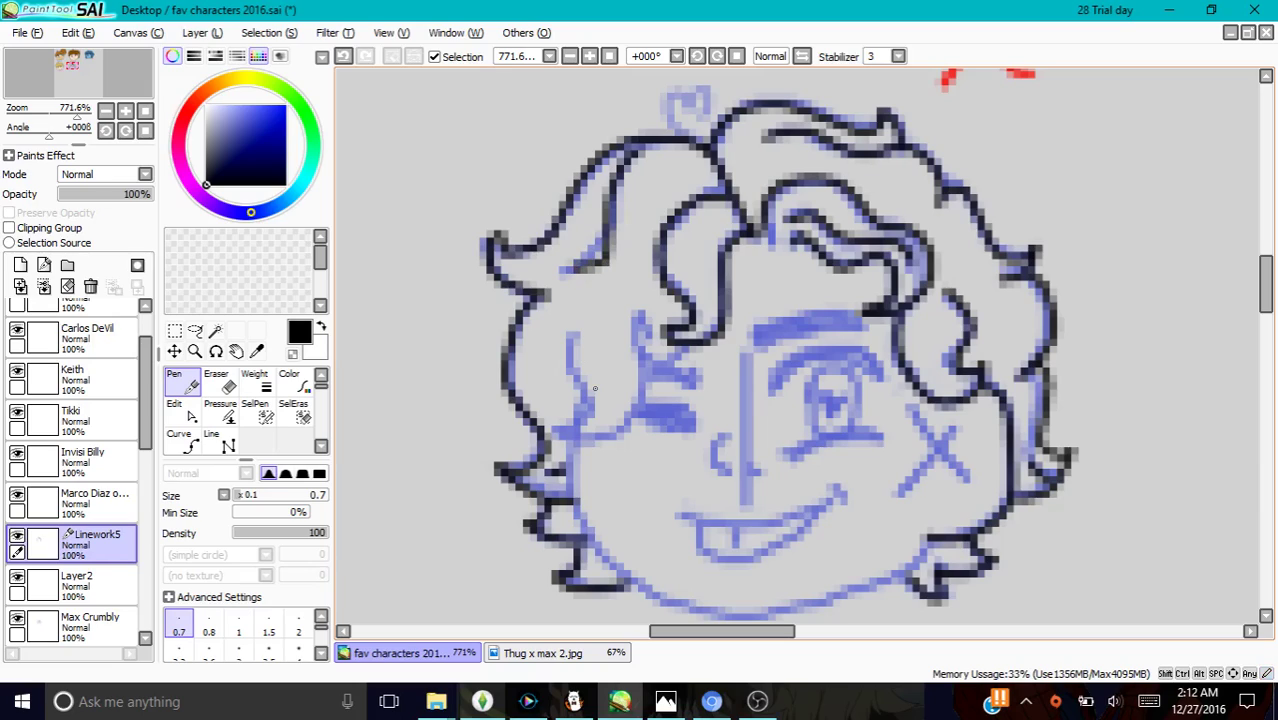
pyautogui.moveTo(568, 326)
pyautogui.mouseDown()
pyautogui.moveTo(585, 412)
pyautogui.moveTo(581, 426)
pyautogui.moveTo(555, 426)
pyautogui.moveTo(596, 446)
pyautogui.moveTo(638, 397)
pyautogui.moveTo(632, 319)
pyautogui.moveTo(692, 349)
pyautogui.moveTo(648, 363)
pyautogui.moveTo(635, 344)
pyautogui.moveTo(668, 314)
pyautogui.mouseUp()
pyautogui.hotkey('ctrl', 'z')
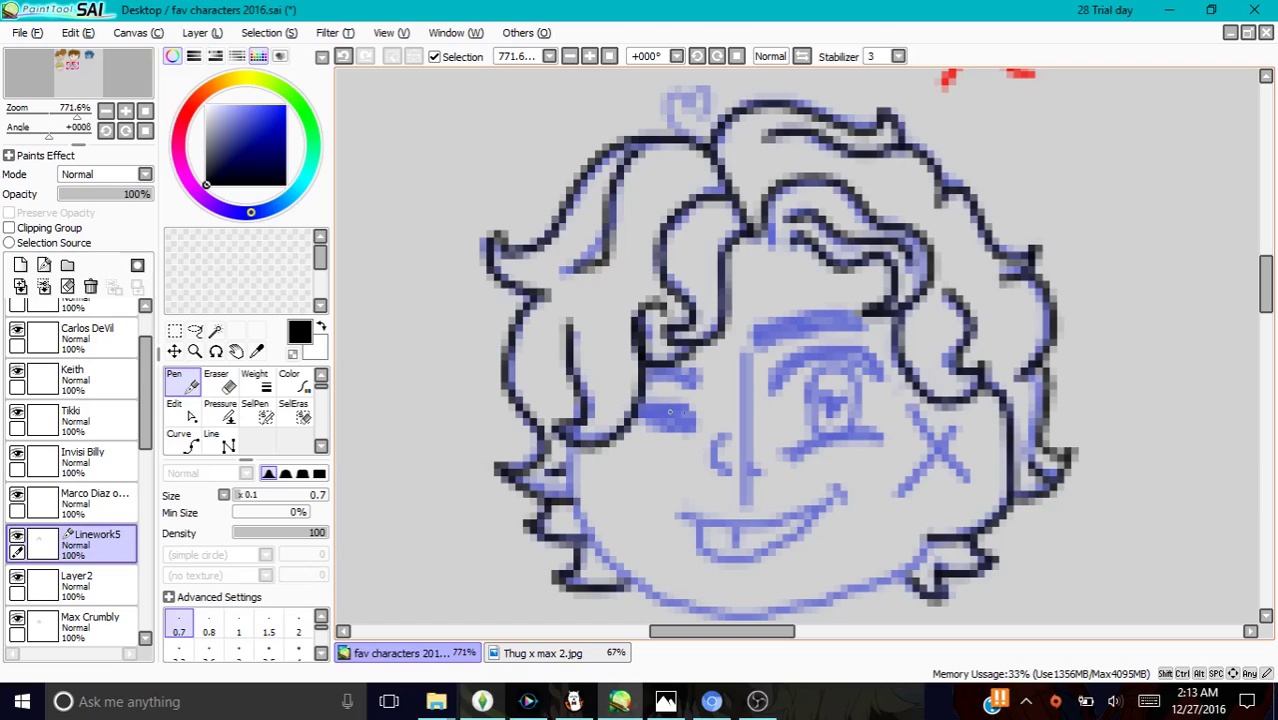
# Ink both eyebrows over the sketch, thickening the inner end of the one above the open eye
pyautogui.moveTo(752, 346)
pyautogui.mouseDown()
pyautogui.moveTo(805, 322)
pyautogui.moveTo(864, 320)
pyautogui.mouseUp()
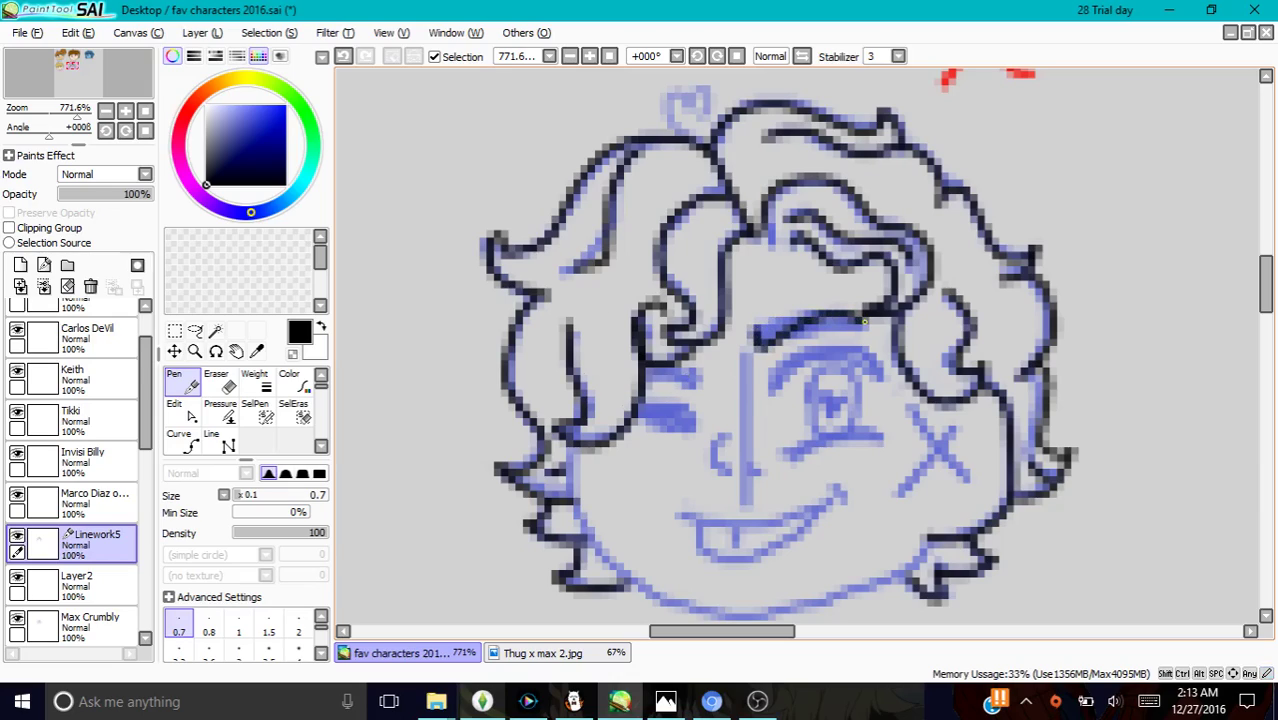
pyautogui.moveTo(749, 346); pyautogui.dragTo(797, 320)
pyautogui.hotkey('ctrl', 'z')
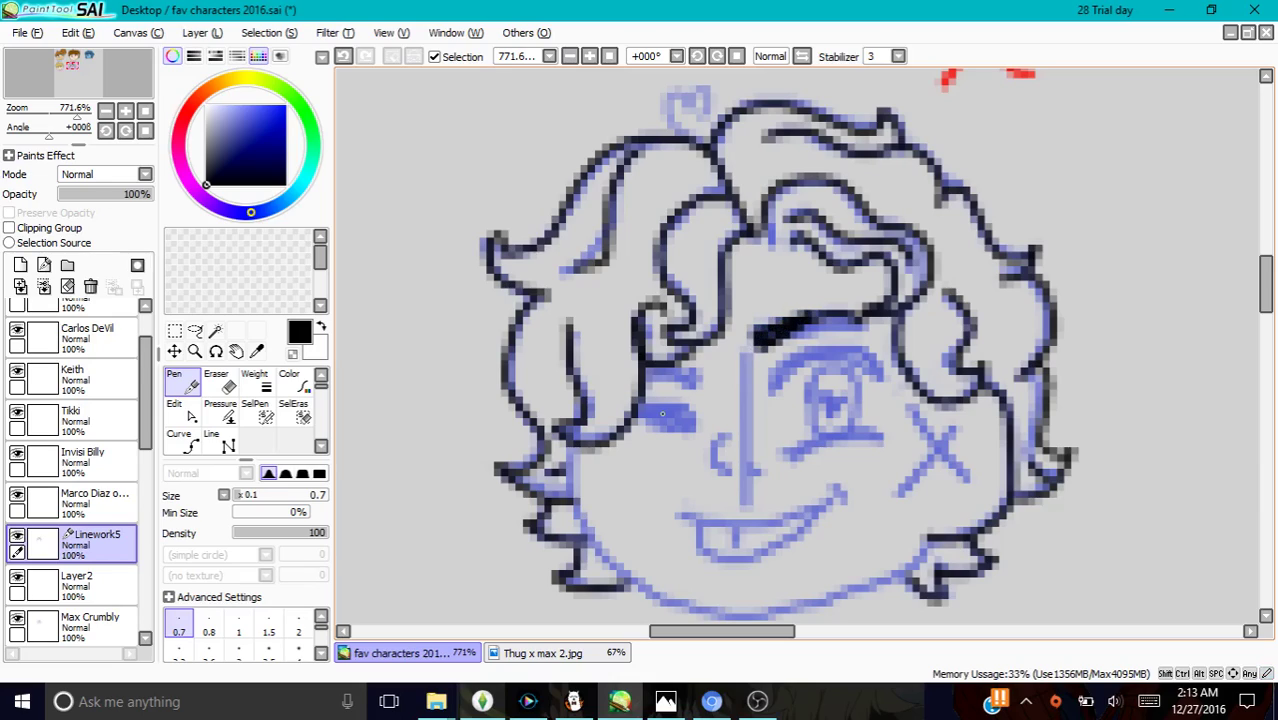
pyautogui.moveTo(692, 374)
pyautogui.mouseDown()
pyautogui.moveTo(702, 380)
pyautogui.moveTo(656, 377)
pyautogui.mouseUp()
# Ink the open eye with its thick lashes, iris and pupil, and fill in the winking eye's heavy lash line
pyautogui.moveTo(768, 382)
pyautogui.mouseDown()
pyautogui.moveTo(803, 357)
pyautogui.moveTo(779, 393)
pyautogui.moveTo(837, 357)
pyautogui.moveTo(779, 371)
pyautogui.moveTo(808, 358)
pyautogui.moveTo(873, 362)
pyautogui.moveTo(879, 376)
pyautogui.moveTo(807, 359)
pyautogui.moveTo(861, 357)
pyautogui.moveTo(837, 424)
pyautogui.moveTo(815, 391)
pyautogui.moveTo(833, 407)
pyautogui.moveTo(845, 387)
pyautogui.moveTo(830, 408)
pyautogui.moveTo(802, 368)
pyautogui.moveTo(824, 432)
pyautogui.mouseUp()
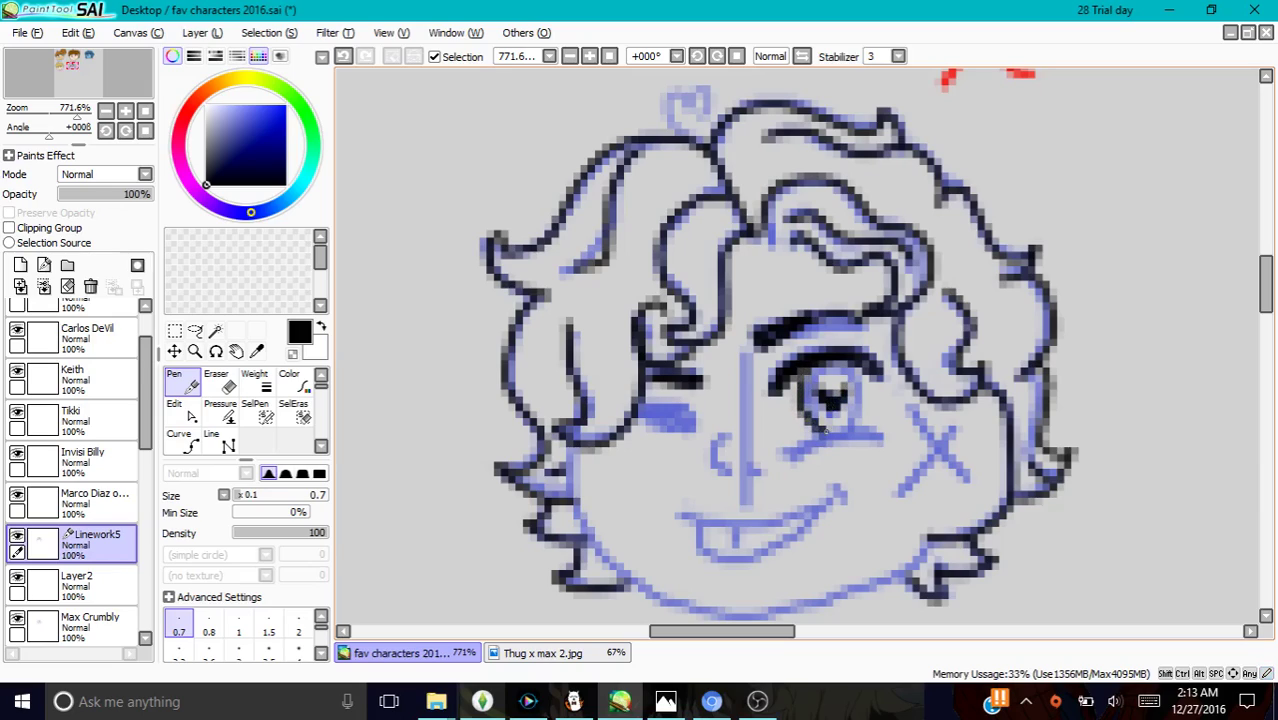
pyautogui.moveTo(872, 362)
pyautogui.mouseDown()
pyautogui.moveTo(866, 420)
pyautogui.moveTo(792, 462)
pyautogui.moveTo(826, 434)
pyautogui.moveTo(872, 428)
pyautogui.mouseUp()
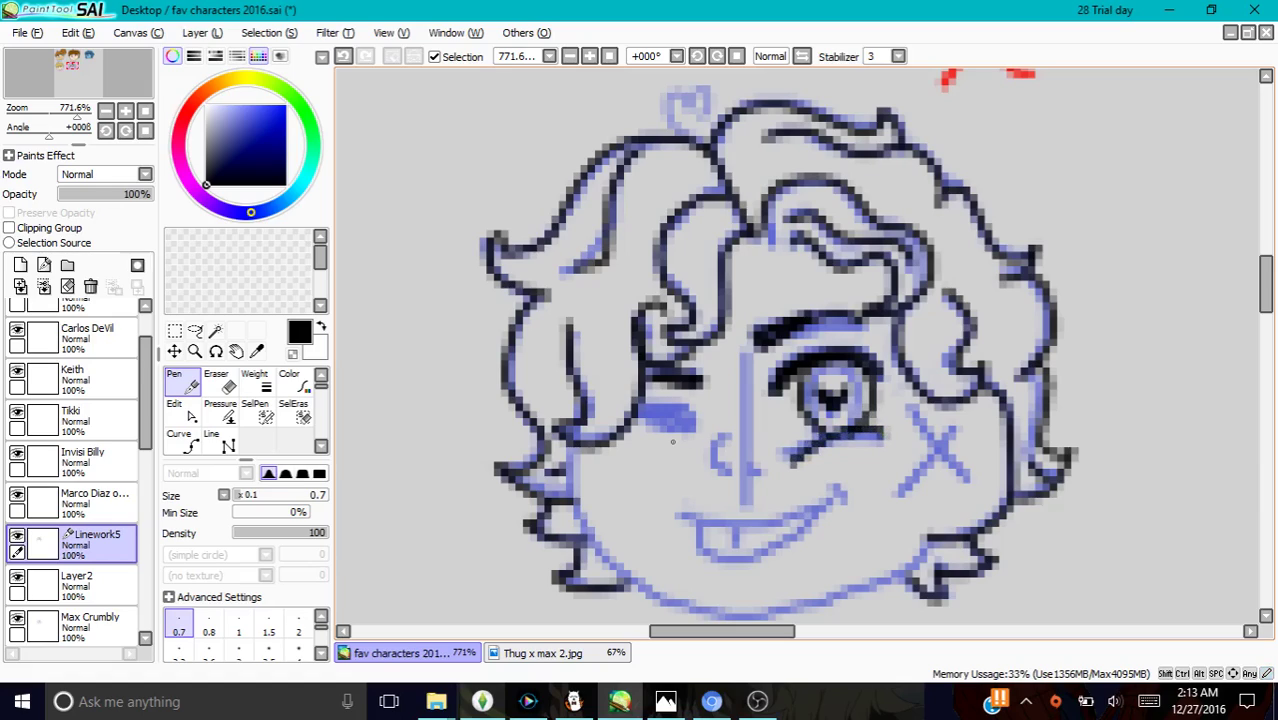
pyautogui.moveTo(641, 413)
pyautogui.mouseDown()
pyautogui.moveTo(672, 401)
pyautogui.moveTo(700, 428)
pyautogui.moveTo(672, 436)
pyautogui.moveTo(635, 413)
pyautogui.moveTo(680, 423)
pyautogui.mouseUp()
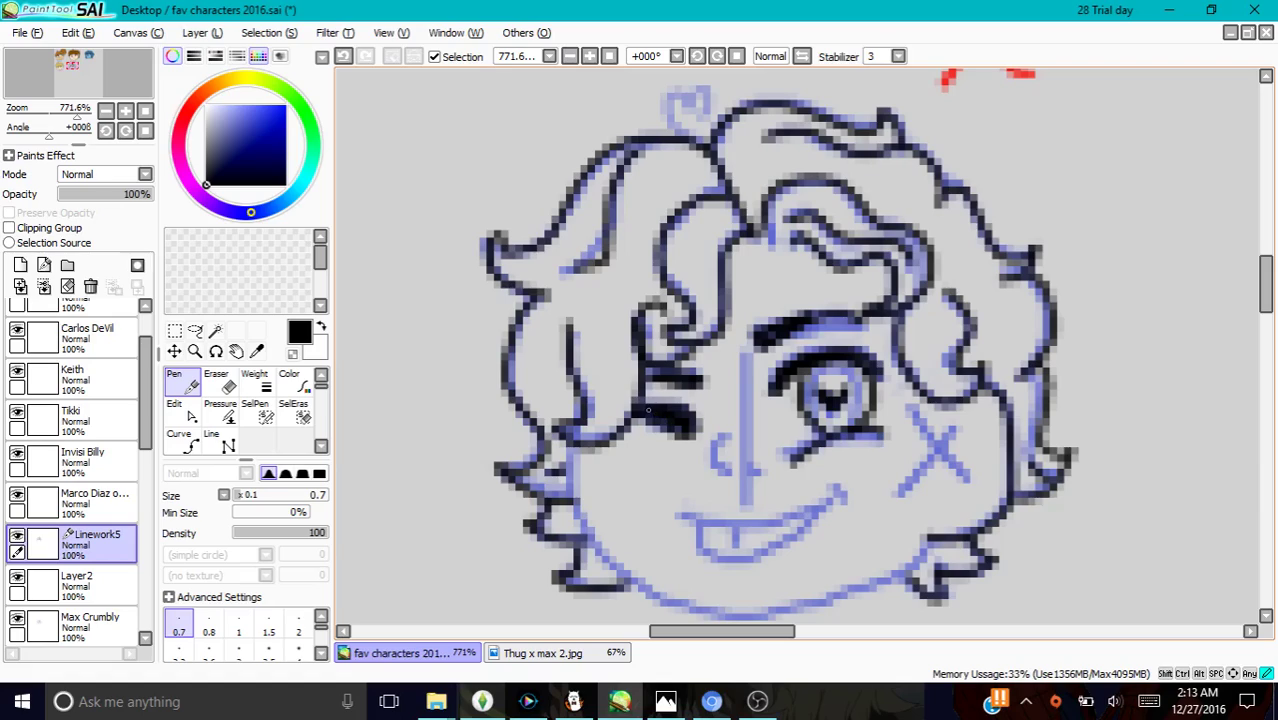
pyautogui.moveTo(650, 411); pyautogui.dragTo(640, 426)
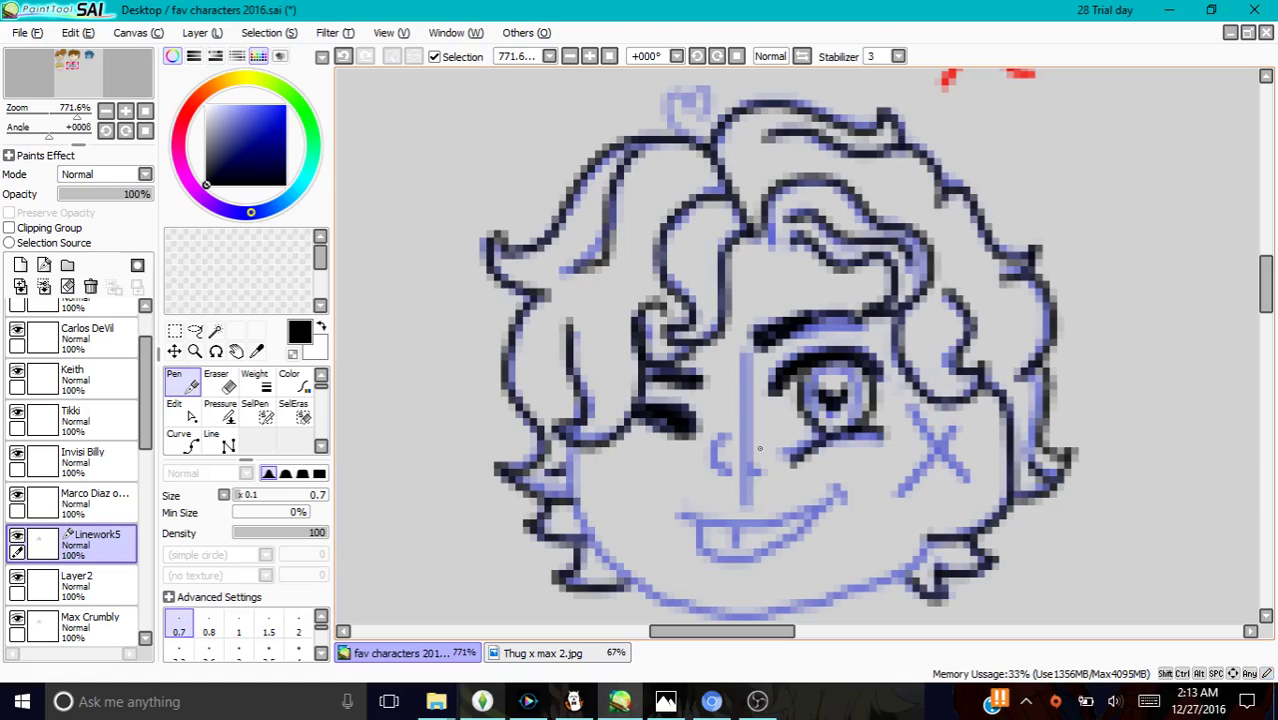
# Ink the remaining small details: nose, open smile with tooth, cheek cross mark and the curl on top of the head
pyautogui.moveTo(725, 435)
pyautogui.mouseDown()
pyautogui.moveTo(711, 464)
pyautogui.moveTo(730, 475)
pyautogui.mouseUp()
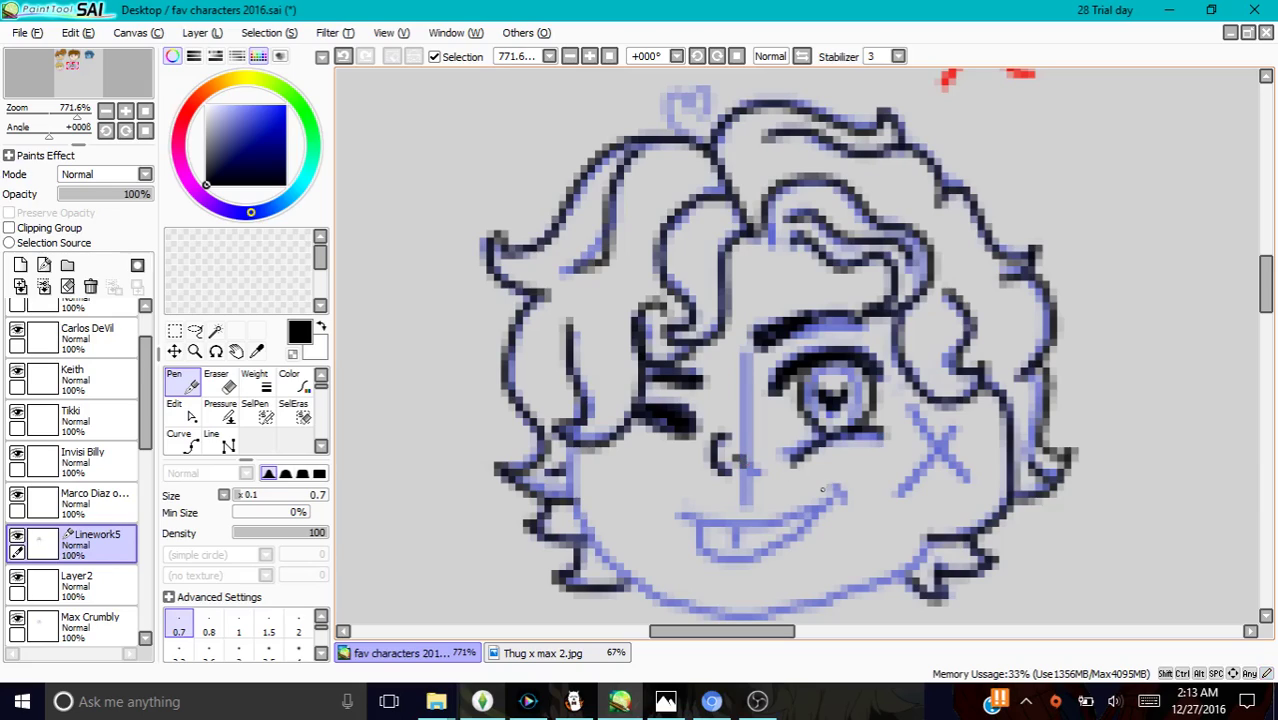
pyautogui.moveTo(823, 477)
pyautogui.mouseDown()
pyautogui.moveTo(848, 509)
pyautogui.moveTo(833, 495)
pyautogui.moveTo(800, 515)
pyautogui.moveTo(741, 519)
pyautogui.moveTo(687, 501)
pyautogui.moveTo(722, 559)
pyautogui.moveTo(792, 522)
pyautogui.moveTo(728, 537)
pyautogui.mouseUp()
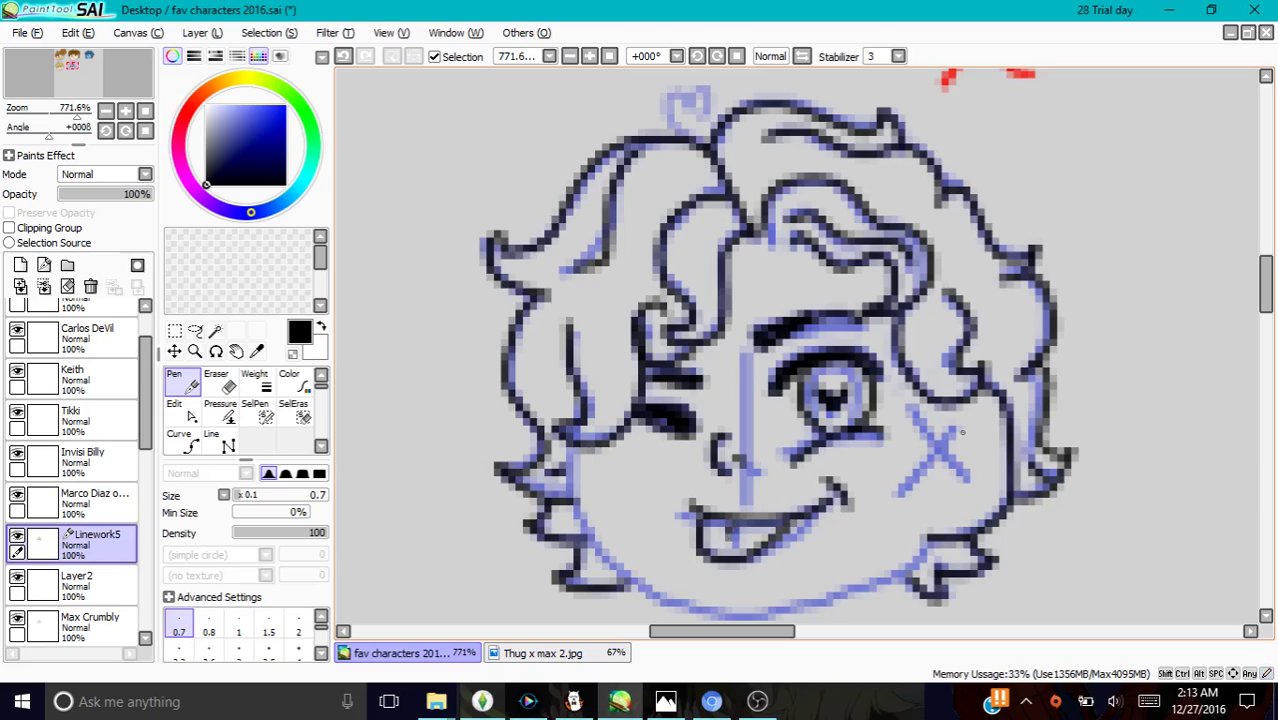
pyautogui.moveTo(932, 424)
pyautogui.mouseDown()
pyautogui.moveTo(978, 472)
pyautogui.moveTo(945, 462)
pyautogui.moveTo(932, 478)
pyautogui.mouseUp()
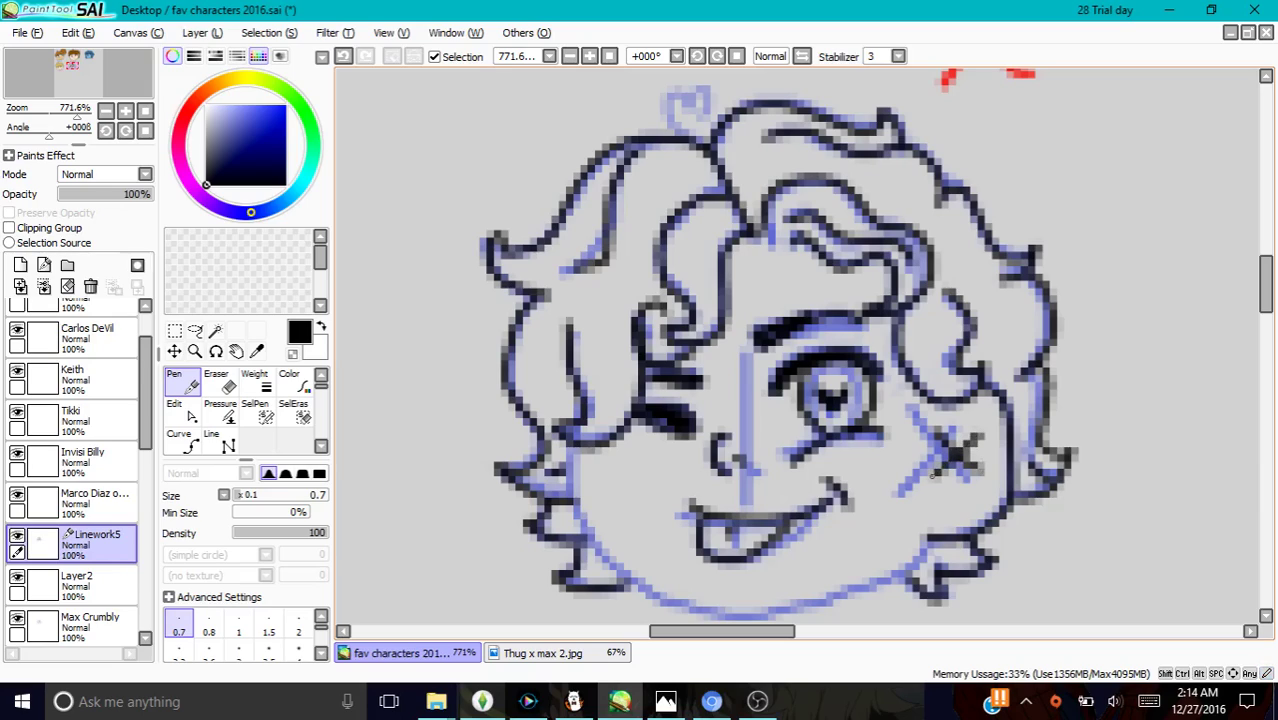
pyautogui.moveTo(687, 135)
pyautogui.mouseDown()
pyautogui.moveTo(665, 110)
pyautogui.moveTo(675, 88)
pyautogui.moveTo(714, 104)
pyautogui.moveTo(702, 117)
pyautogui.mouseUp()
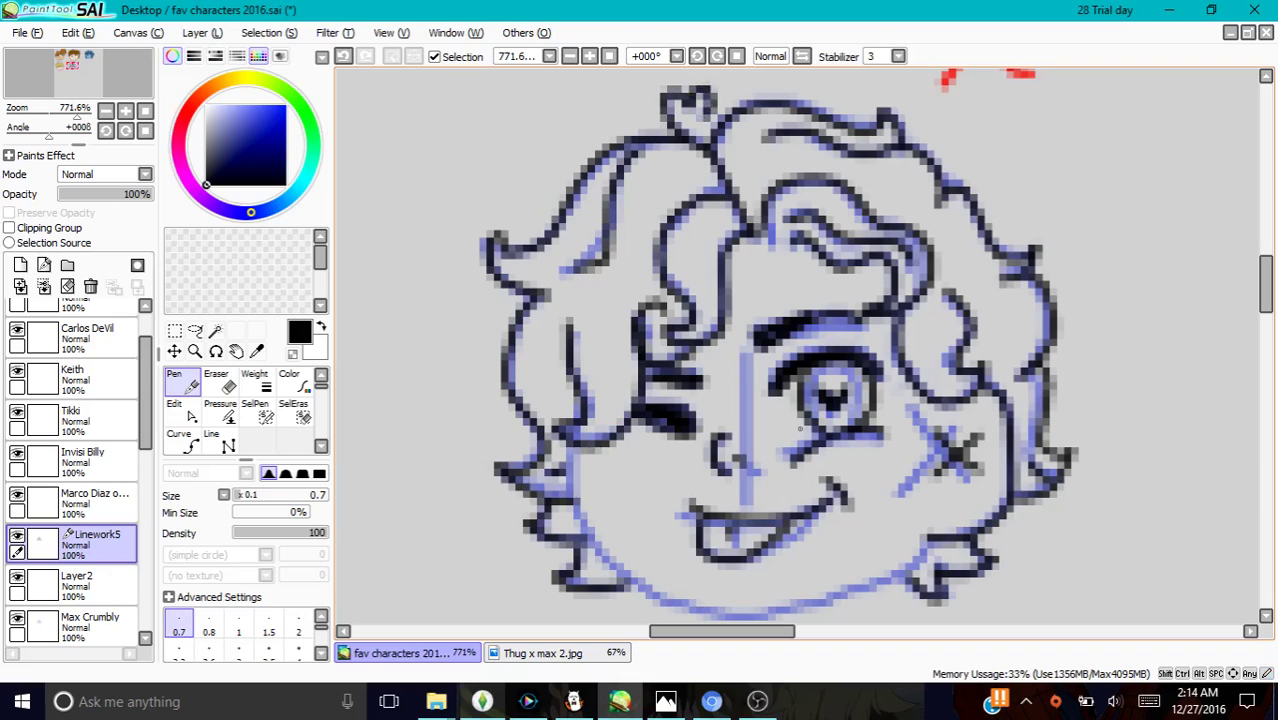
# Ink the jaw and chin curve, undo the last stroke on the lower-right tuft and redraw it
pyautogui.moveTo(1266, 283); pyautogui.dragTo(1266, 295)
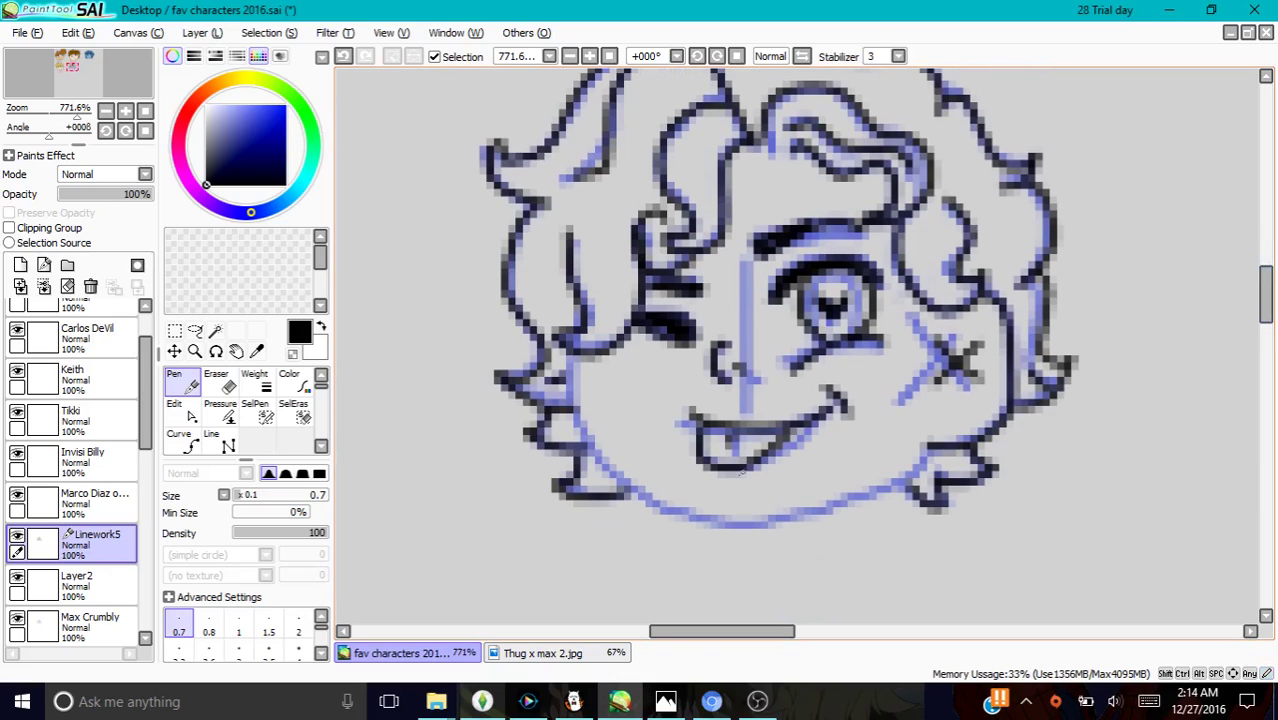
pyautogui.moveTo(566, 356)
pyautogui.mouseDown()
pyautogui.moveTo(586, 440)
pyautogui.moveTo(644, 495)
pyautogui.moveTo(688, 513)
pyautogui.moveTo(787, 524)
pyautogui.moveTo(930, 445)
pyautogui.moveTo(890, 500)
pyautogui.moveTo(916, 494)
pyautogui.mouseUp()
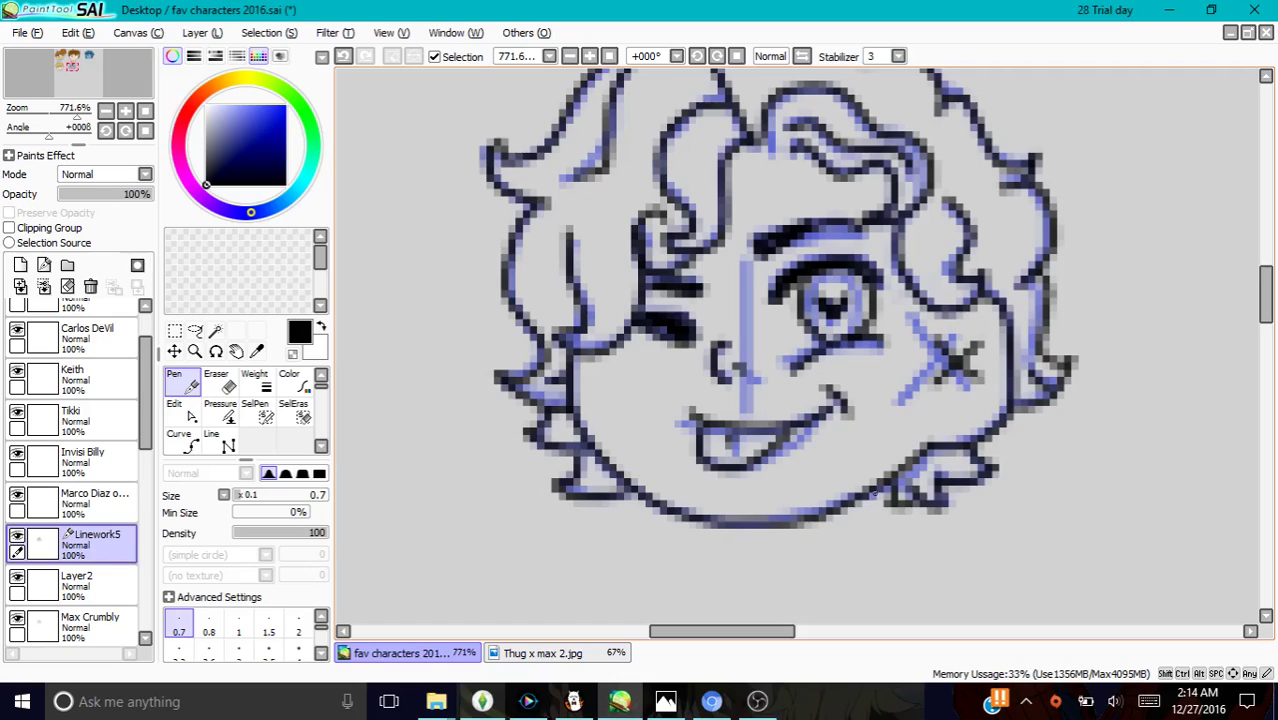
pyautogui.click(344, 57)
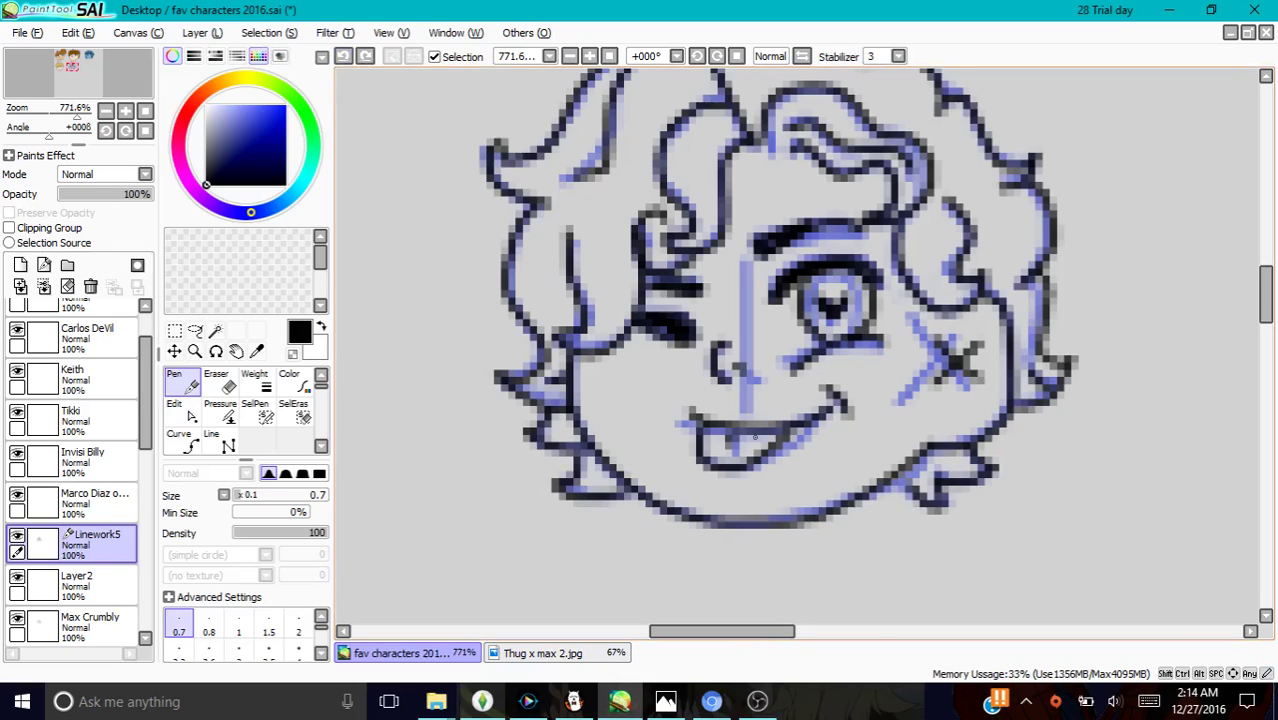
pyautogui.moveTo(873, 490); pyautogui.dragTo(917, 497)
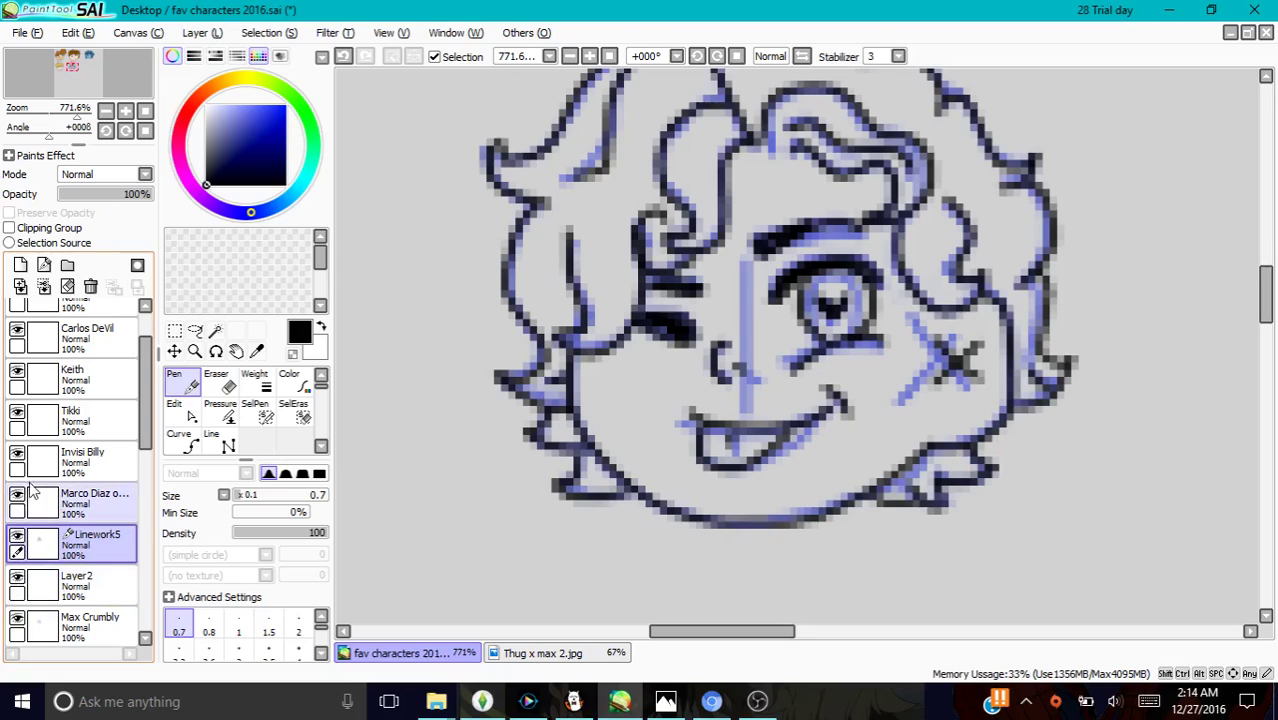
# Hide the Max Crumbly sketch layer and rename Layer2 as color
pyautogui.click(17, 622)
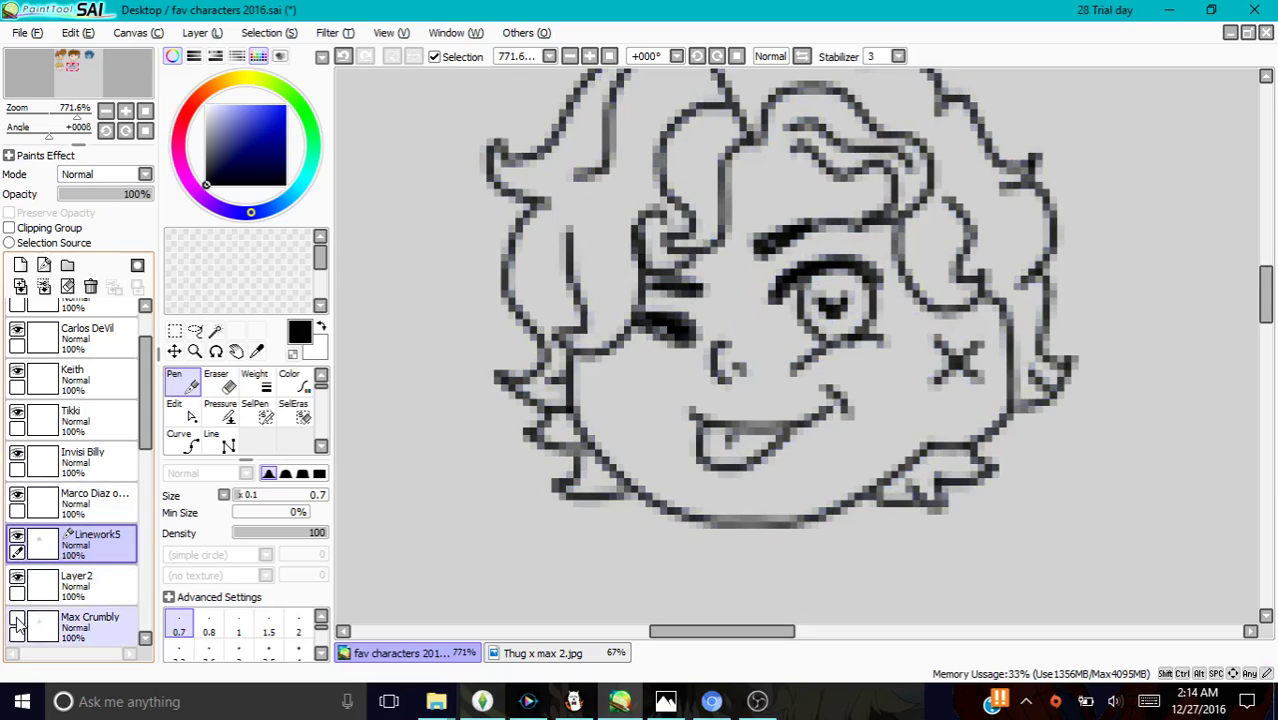
pyautogui.click(106, 598)
pyautogui.doubleClick(92, 576)
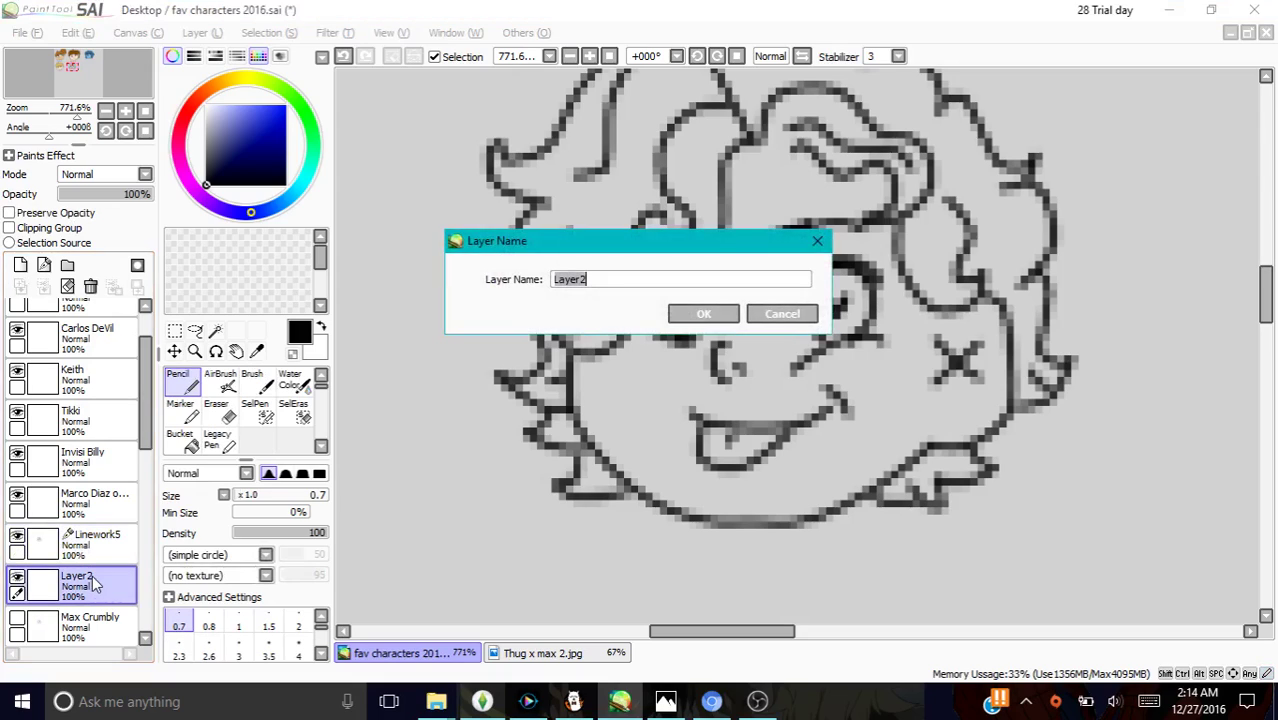
pyautogui.press('BackSpace')
pyautogui.write('color')
pyautogui.click(686, 308)
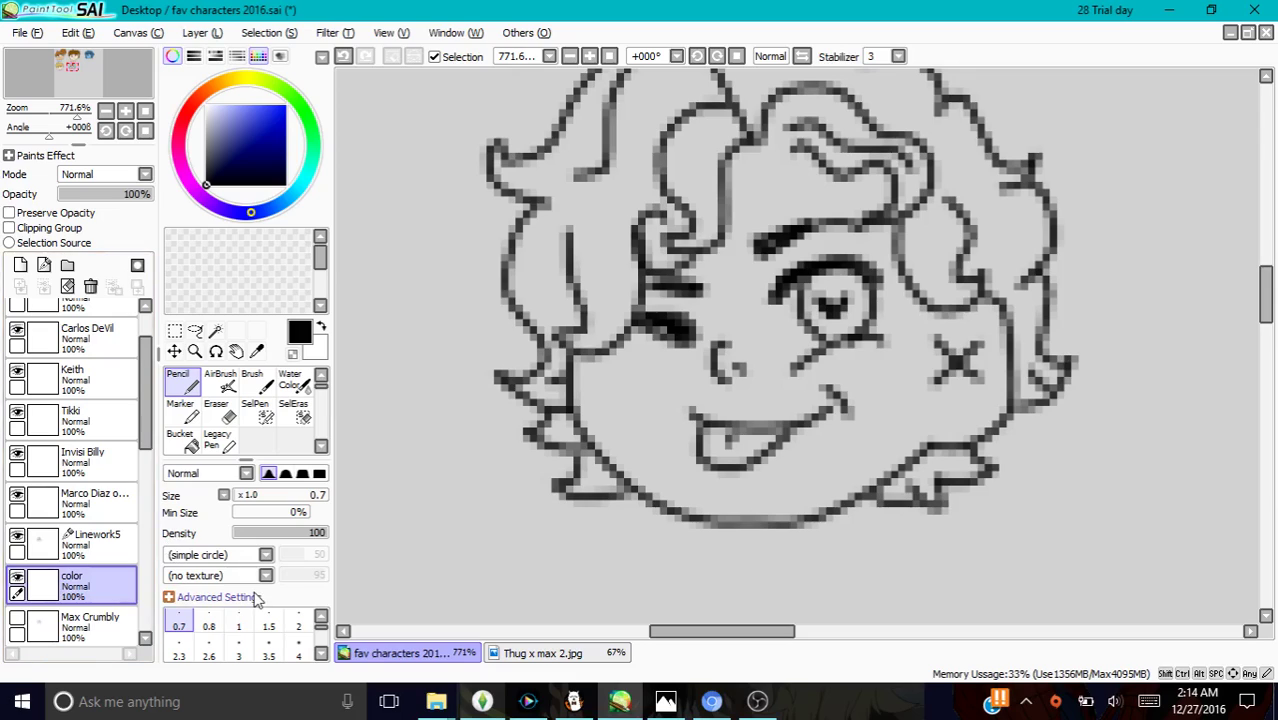
# Sample the lighter brown from Max's hair swatch in Thug x max 2.jpg and return to the fav characters drawing
pyautogui.click(530, 655)
pyautogui.click(257, 351)
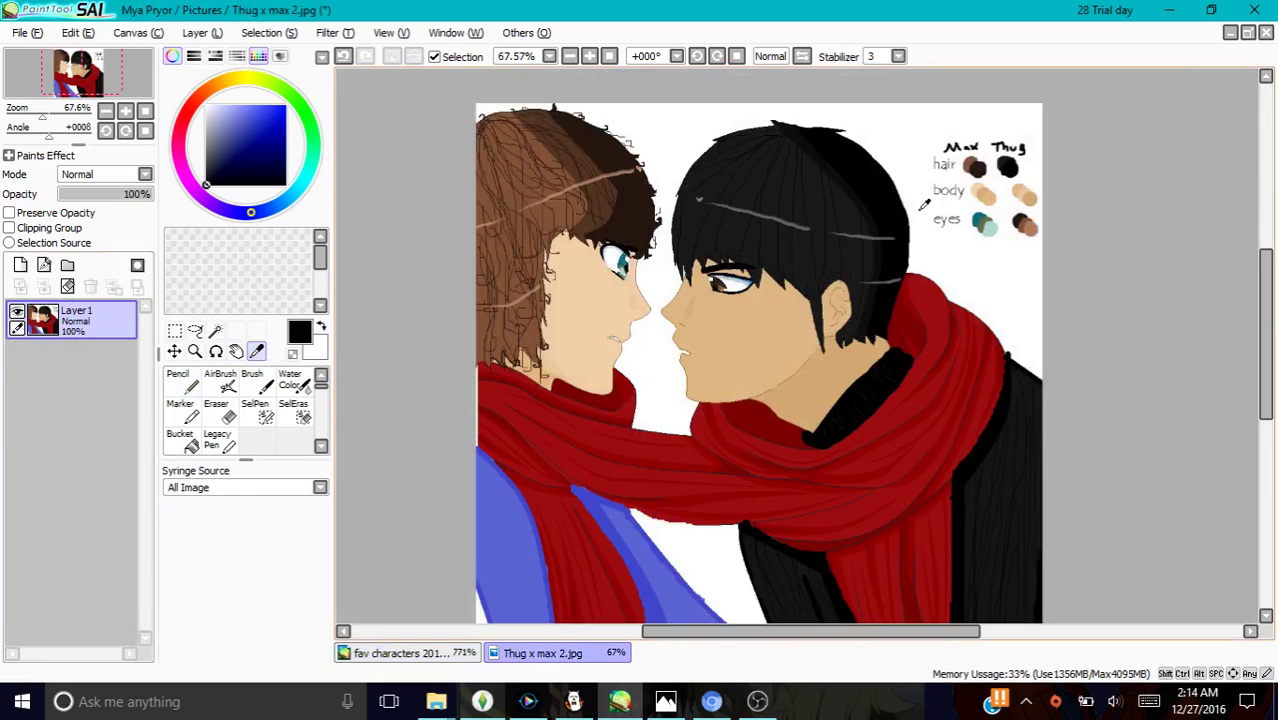
pyautogui.click(973, 162)
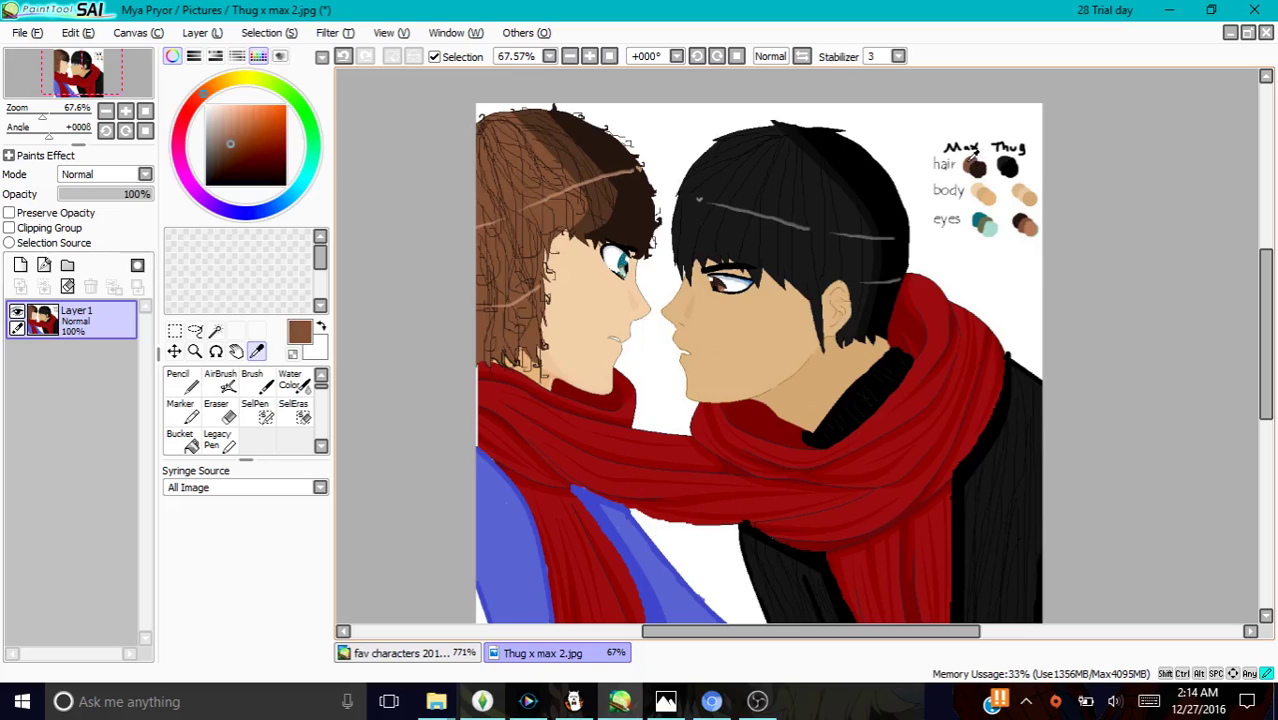
pyautogui.click(412, 654)
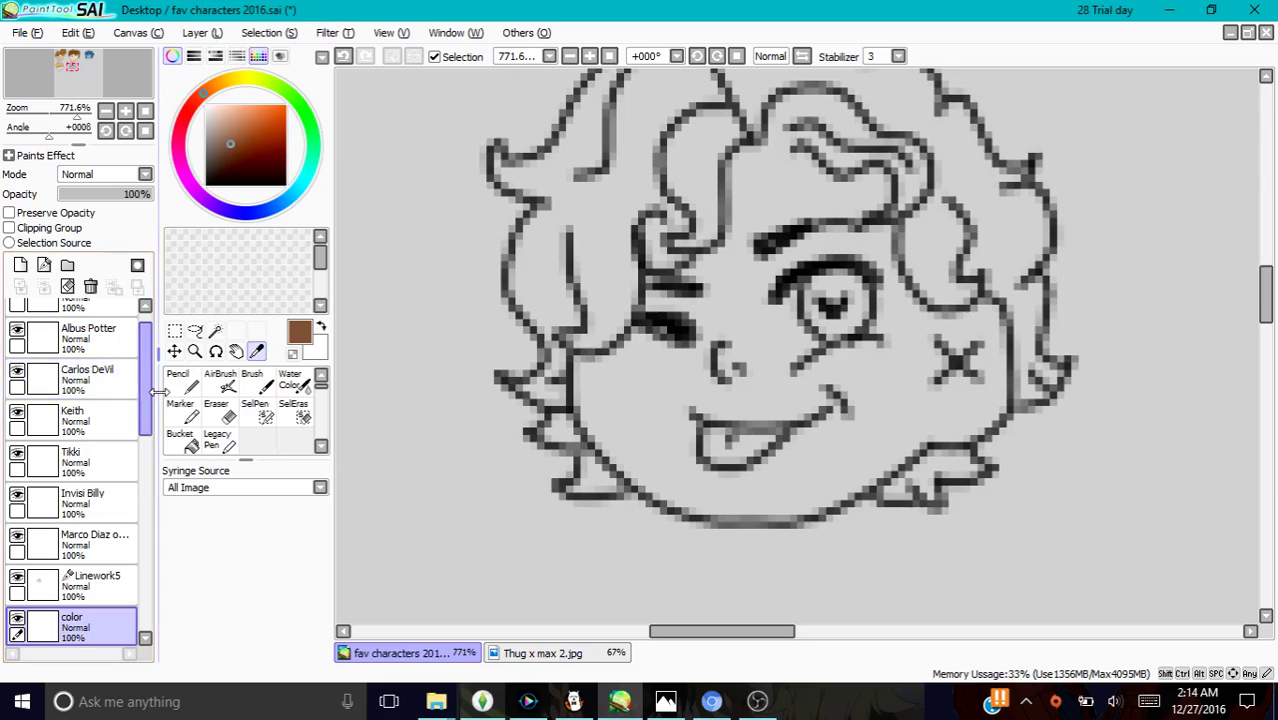
# With the SelPen at size 2.3 on the color layer, start masking the left strand's edges and the curly front lock
pyautogui.click(250, 416)
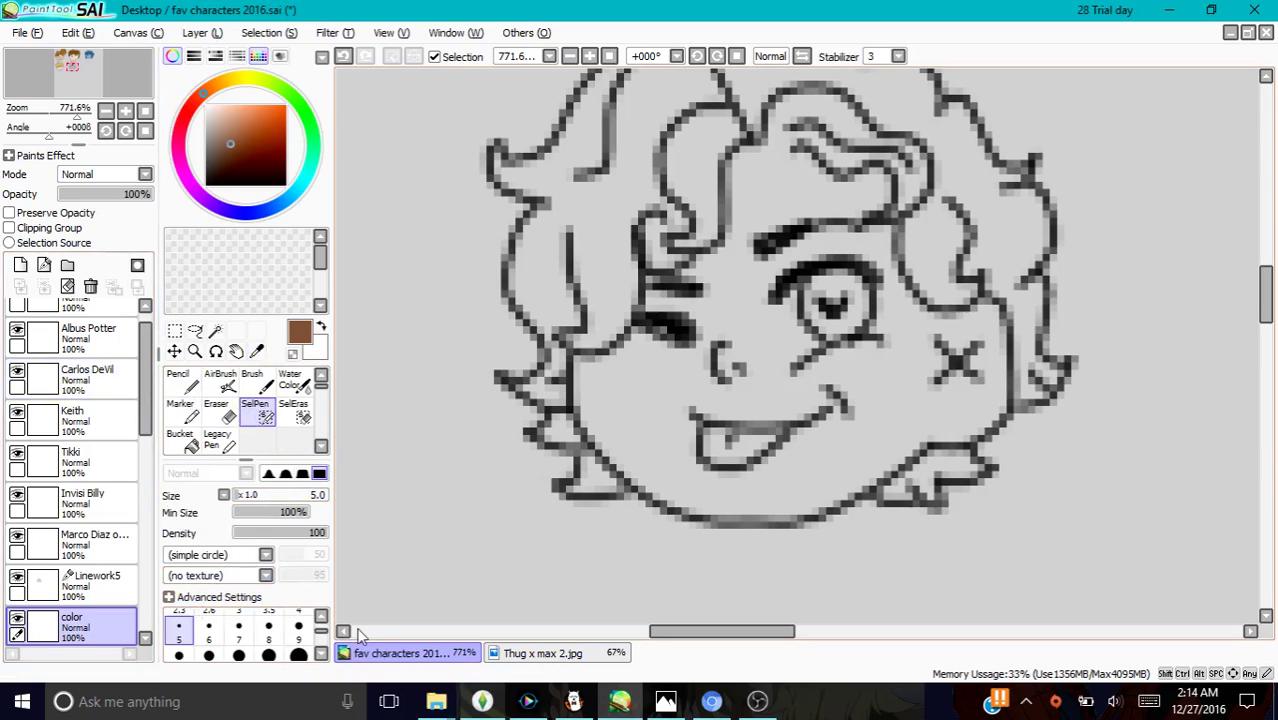
pyautogui.scroll(5, 322, 636)
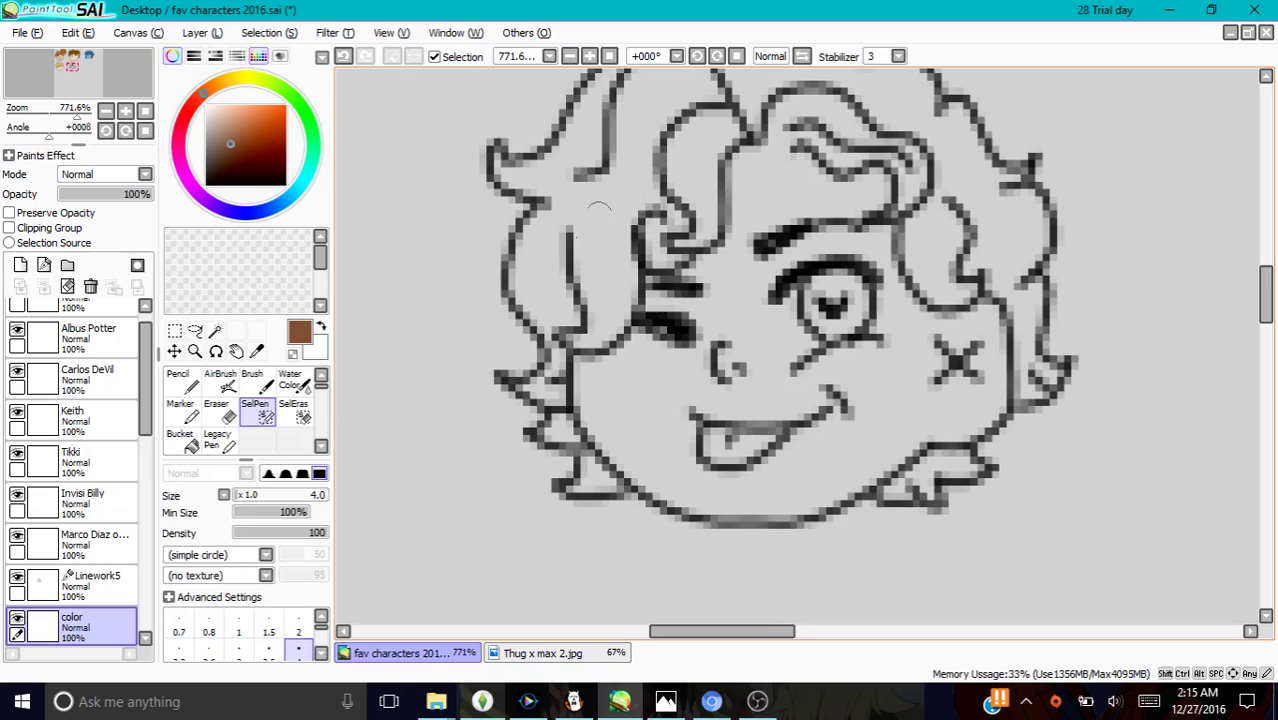
pyautogui.click(179, 651)
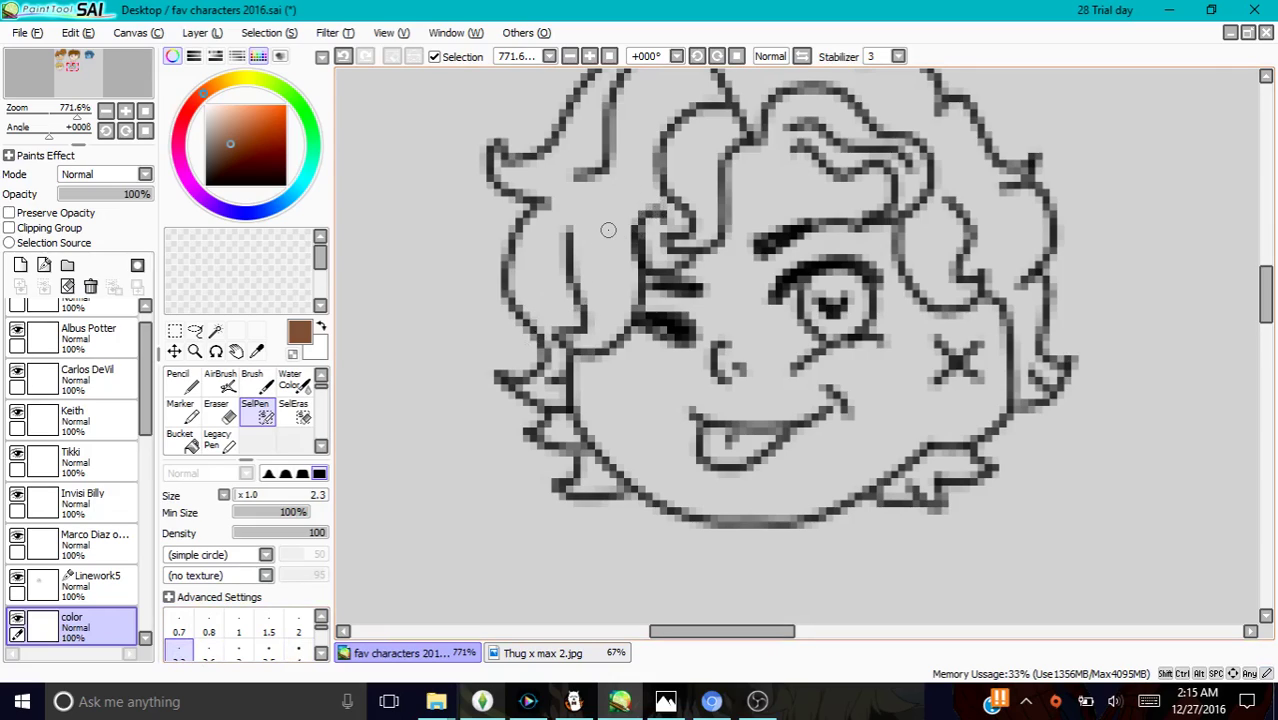
pyautogui.moveTo(584, 222)
pyautogui.mouseDown()
pyautogui.moveTo(597, 306)
pyautogui.moveTo(591, 331)
pyautogui.moveTo(571, 339)
pyautogui.moveTo(586, 341)
pyautogui.moveTo(607, 337)
pyautogui.moveTo(626, 290)
pyautogui.moveTo(634, 214)
pyautogui.moveTo(624, 289)
pyautogui.moveTo(598, 333)
pyautogui.moveTo(628, 299)
pyautogui.moveTo(646, 215)
pyautogui.moveTo(634, 248)
pyautogui.mouseUp()
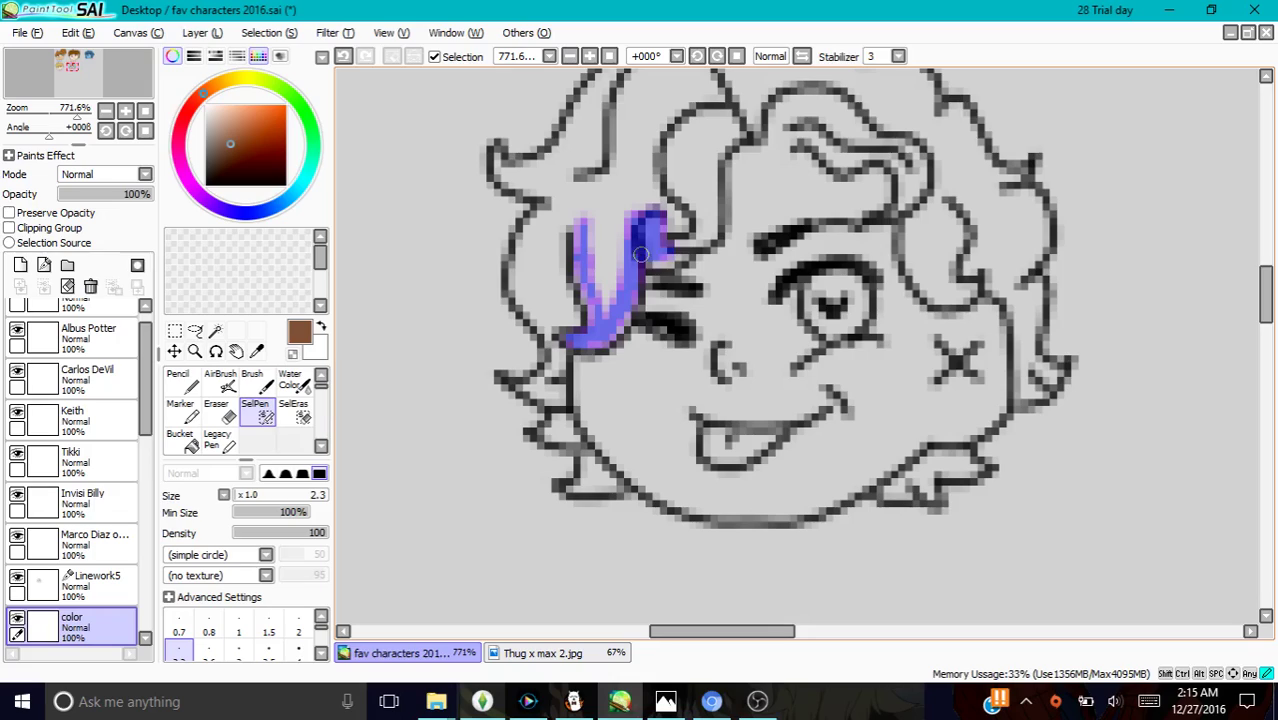
pyautogui.moveTo(684, 232)
pyautogui.mouseDown()
pyautogui.moveTo(659, 190)
pyautogui.moveTo(678, 232)
pyautogui.mouseUp()
pyautogui.moveTo(669, 162)
pyautogui.mouseDown()
pyautogui.moveTo(697, 219)
pyautogui.moveTo(677, 236)
pyautogui.moveTo(695, 242)
pyautogui.moveTo(713, 230)
pyautogui.moveTo(706, 189)
pyautogui.moveTo(739, 120)
pyautogui.moveTo(694, 136)
pyautogui.moveTo(719, 162)
pyautogui.moveTo(711, 105)
pyautogui.moveTo(683, 184)
pyautogui.moveTo(688, 132)
pyautogui.mouseUp()
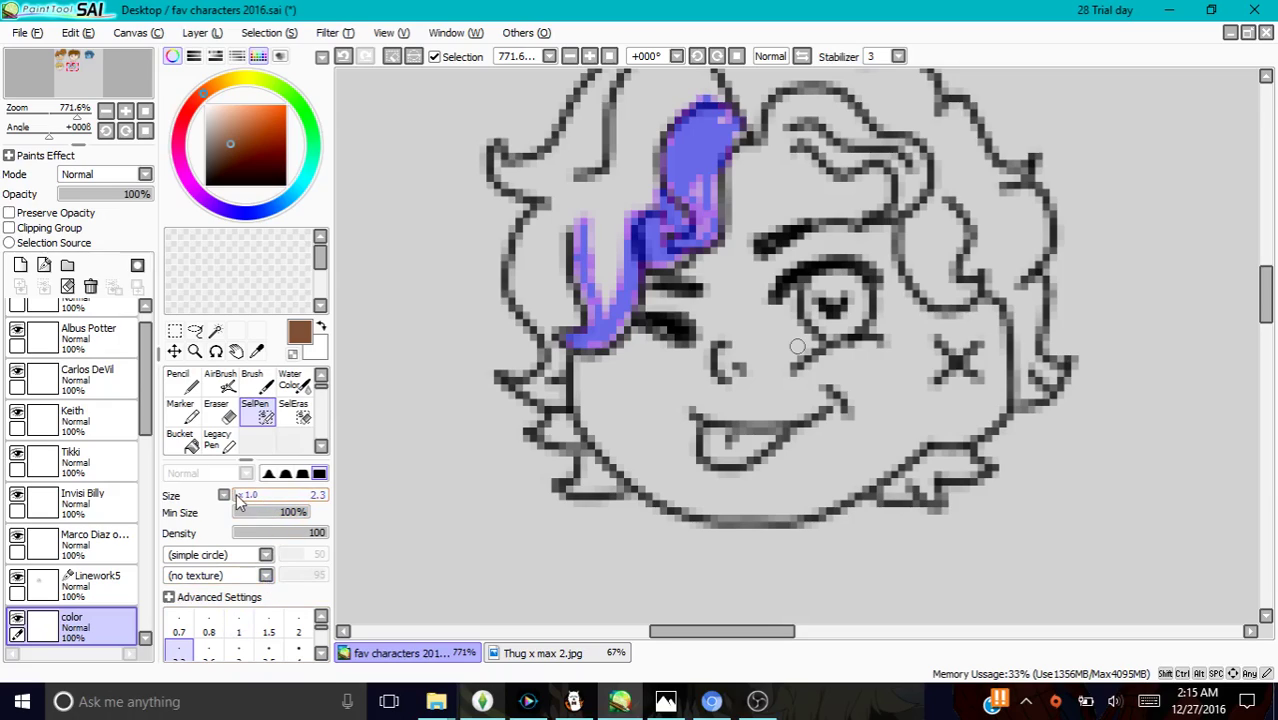
# Fill the mask inside the front lock and left strand with the SelPen at size 6.0, using size 2.6 for the gap between them
pyautogui.press(']')
pyautogui.press(']')
pyautogui.press(']')
pyautogui.press(']')
pyautogui.press(']')
pyautogui.press(']')
pyautogui.moveTo(682, 160)
pyautogui.mouseDown()
pyautogui.moveTo(683, 210)
pyautogui.moveTo(695, 162)
pyautogui.moveTo(666, 195)
pyautogui.mouseUp()
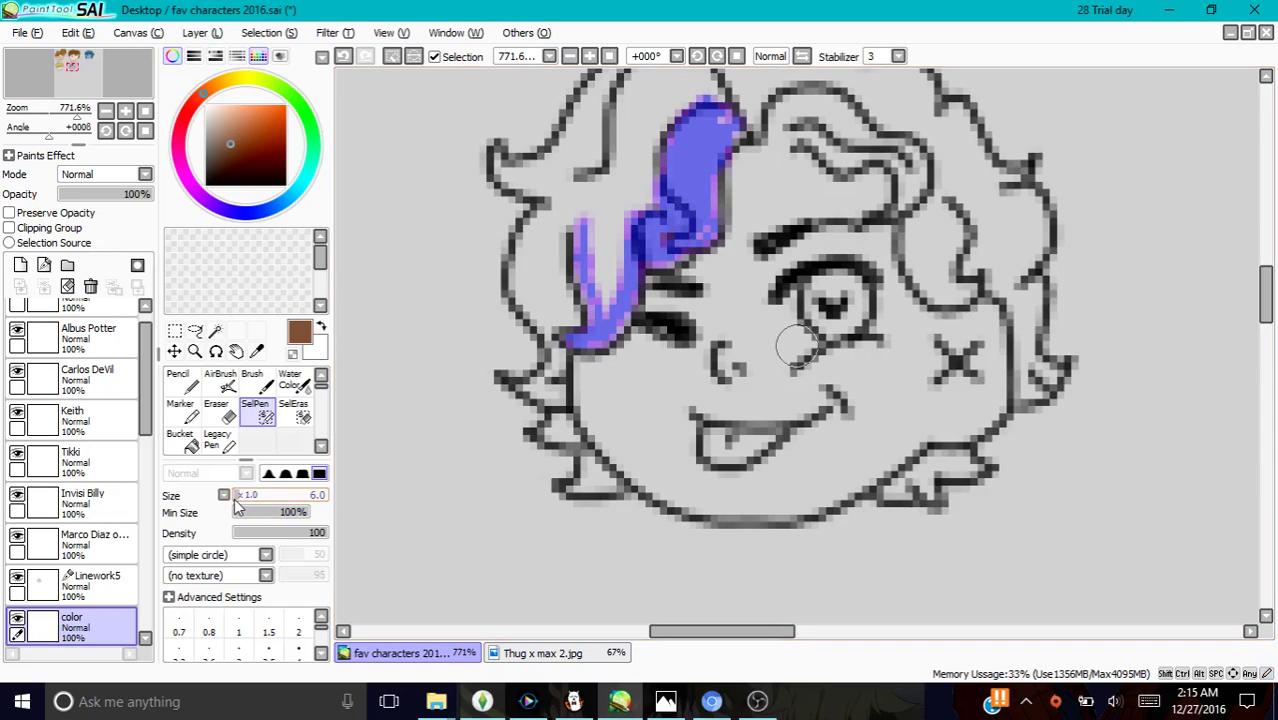
pyautogui.moveTo(601, 268)
pyautogui.mouseDown()
pyautogui.moveTo(587, 233)
pyautogui.moveTo(610, 210)
pyautogui.moveTo(594, 250)
pyautogui.moveTo(600, 295)
pyautogui.mouseUp()
pyautogui.click(209, 650)
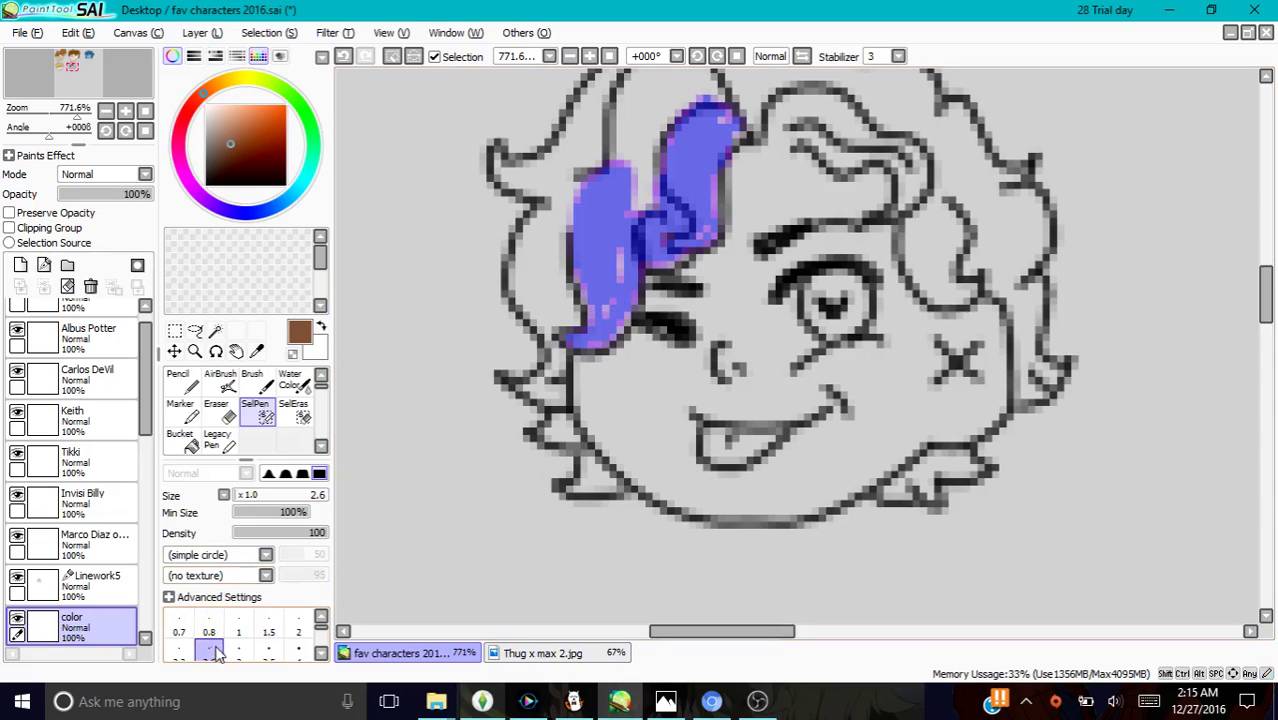
pyautogui.moveTo(612, 177); pyautogui.dragTo(641, 217)
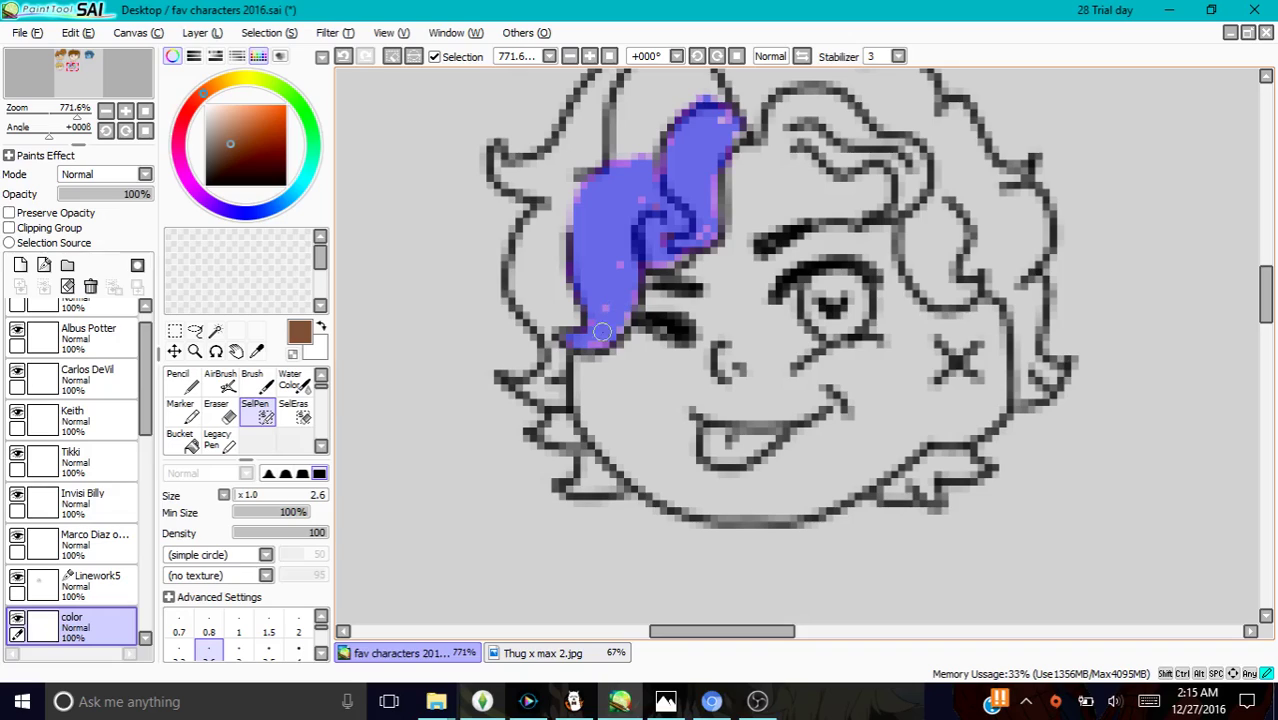
# Mask along the outer edge of the left side of the hair and fill the small lower-left tufts
pyautogui.moveTo(1266, 300); pyautogui.dragTo(1266, 280)
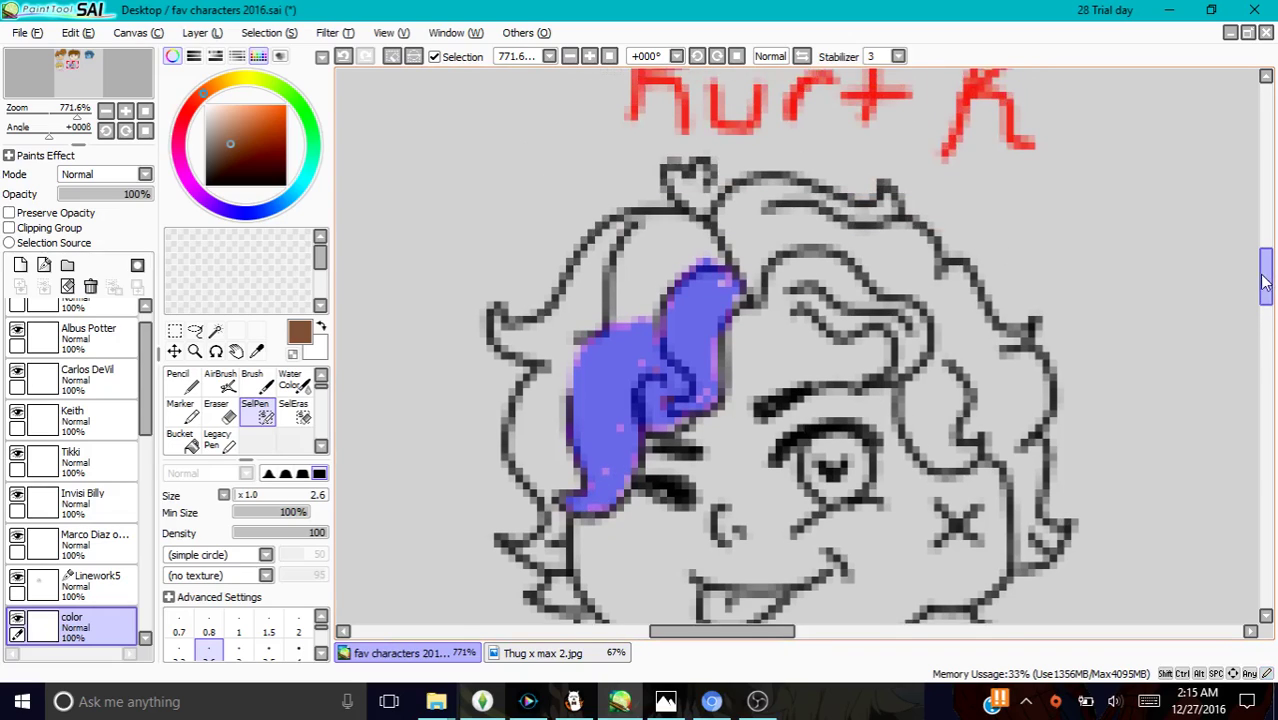
pyautogui.moveTo(701, 239)
pyautogui.mouseDown()
pyautogui.moveTo(671, 224)
pyautogui.moveTo(620, 239)
pyautogui.moveTo(618, 227)
pyautogui.moveTo(551, 313)
pyautogui.moveTo(527, 329)
pyautogui.moveTo(498, 320)
pyautogui.moveTo(510, 345)
pyautogui.moveTo(554, 349)
pyautogui.moveTo(518, 419)
pyautogui.moveTo(520, 454)
pyautogui.moveTo(545, 495)
pyautogui.mouseUp()
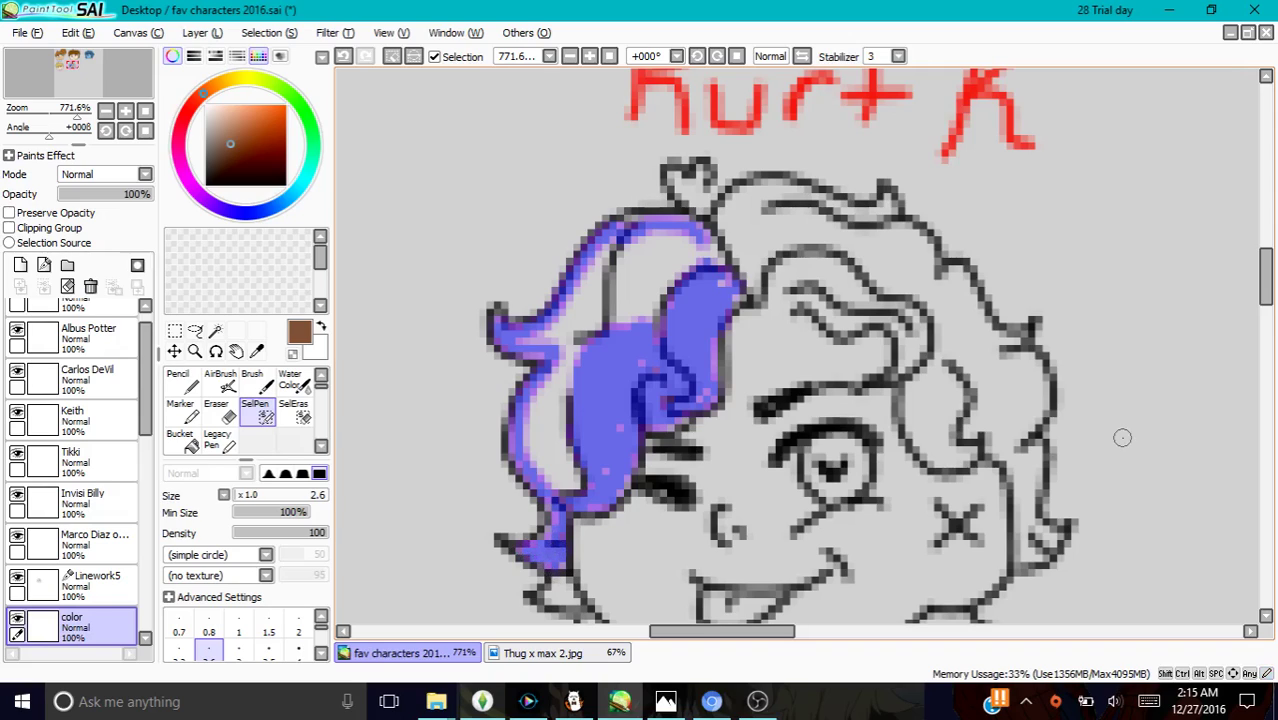
pyautogui.moveTo(1270, 286); pyautogui.dragTo(1268, 302)
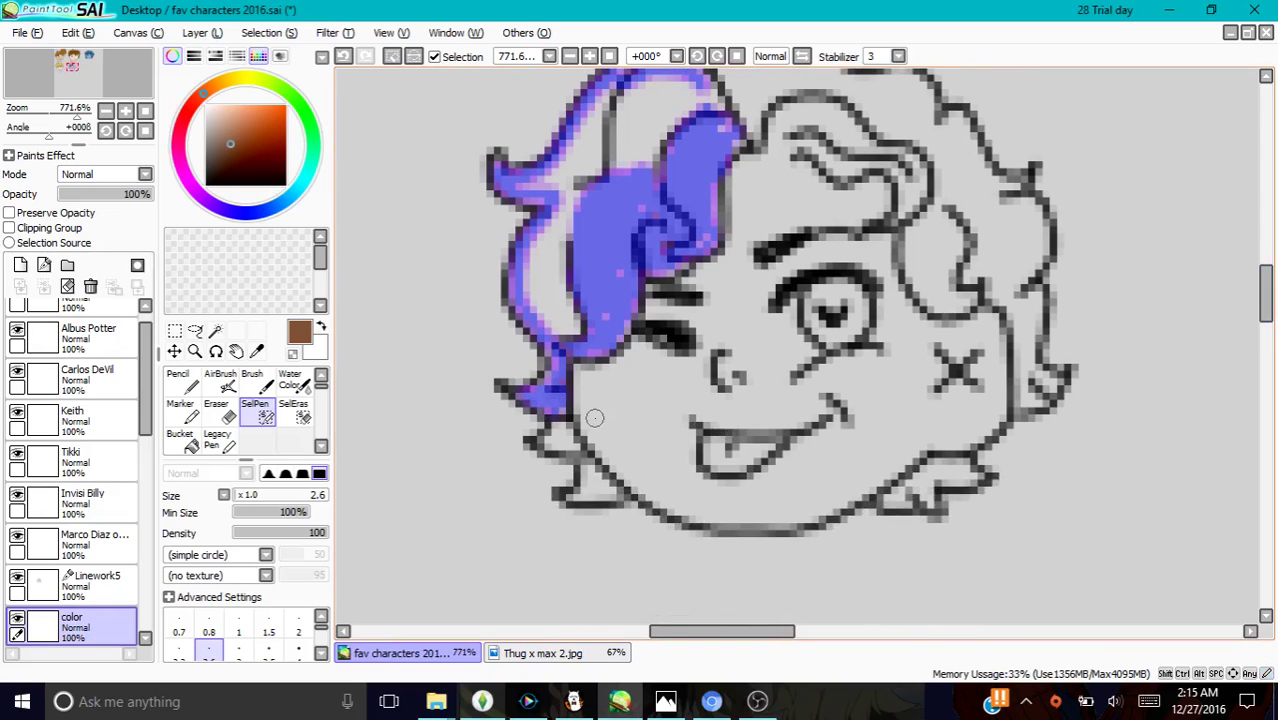
pyautogui.moveTo(558, 440); pyautogui.dragTo(583, 482)
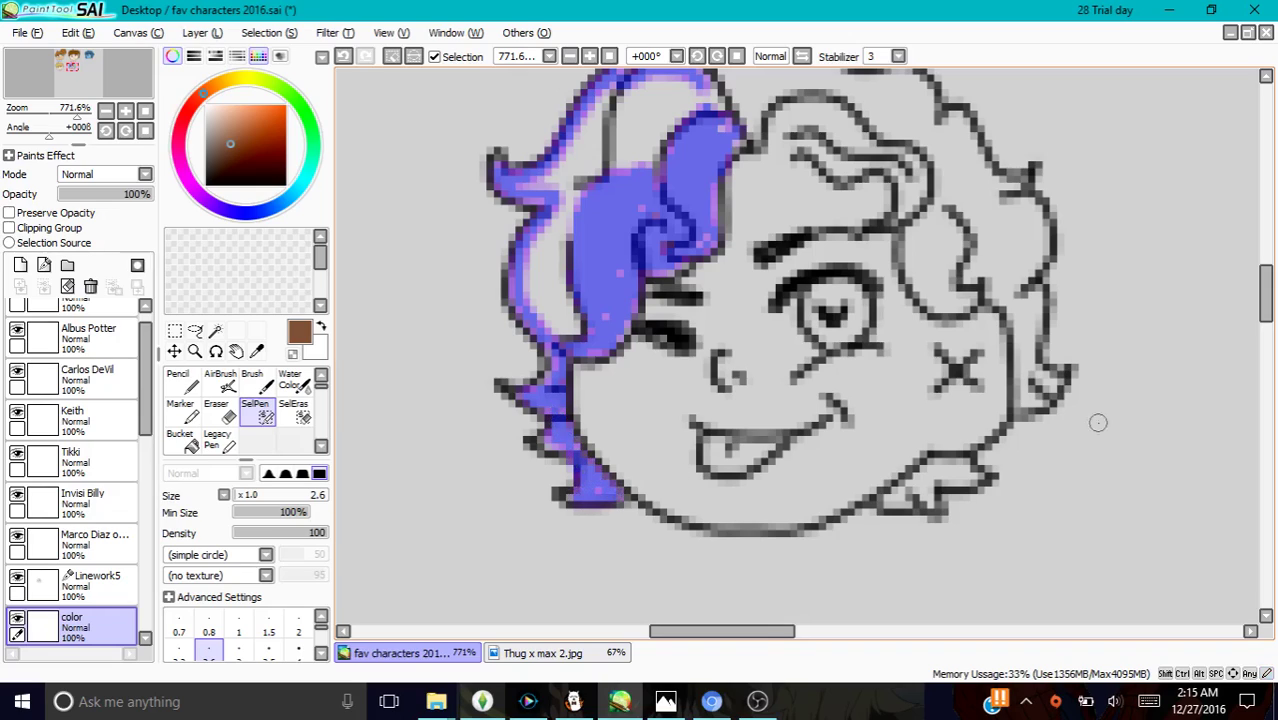
# Fill the remaining unmasked areas inside the left side of the hair up to the parting
pyautogui.moveTo(1270, 320); pyautogui.dragTo(1269, 298)
pyautogui.moveTo(692, 325)
pyautogui.mouseDown()
pyautogui.moveTo(615, 284)
pyautogui.moveTo(580, 311)
pyautogui.moveTo(671, 292)
pyautogui.moveTo(593, 311)
pyautogui.moveTo(633, 296)
pyautogui.moveTo(518, 399)
pyautogui.moveTo(595, 373)
pyautogui.moveTo(615, 316)
pyautogui.moveTo(571, 410)
pyautogui.moveTo(591, 325)
pyautogui.moveTo(568, 369)
pyautogui.moveTo(563, 538)
pyautogui.moveTo(543, 509)
pyautogui.moveTo(545, 469)
pyautogui.moveTo(561, 430)
pyautogui.moveTo(552, 529)
pyautogui.moveTo(561, 546)
pyautogui.moveTo(582, 534)
pyautogui.moveTo(540, 526)
pyautogui.moveTo(560, 427)
pyautogui.moveTo(536, 483)
pyautogui.mouseUp()
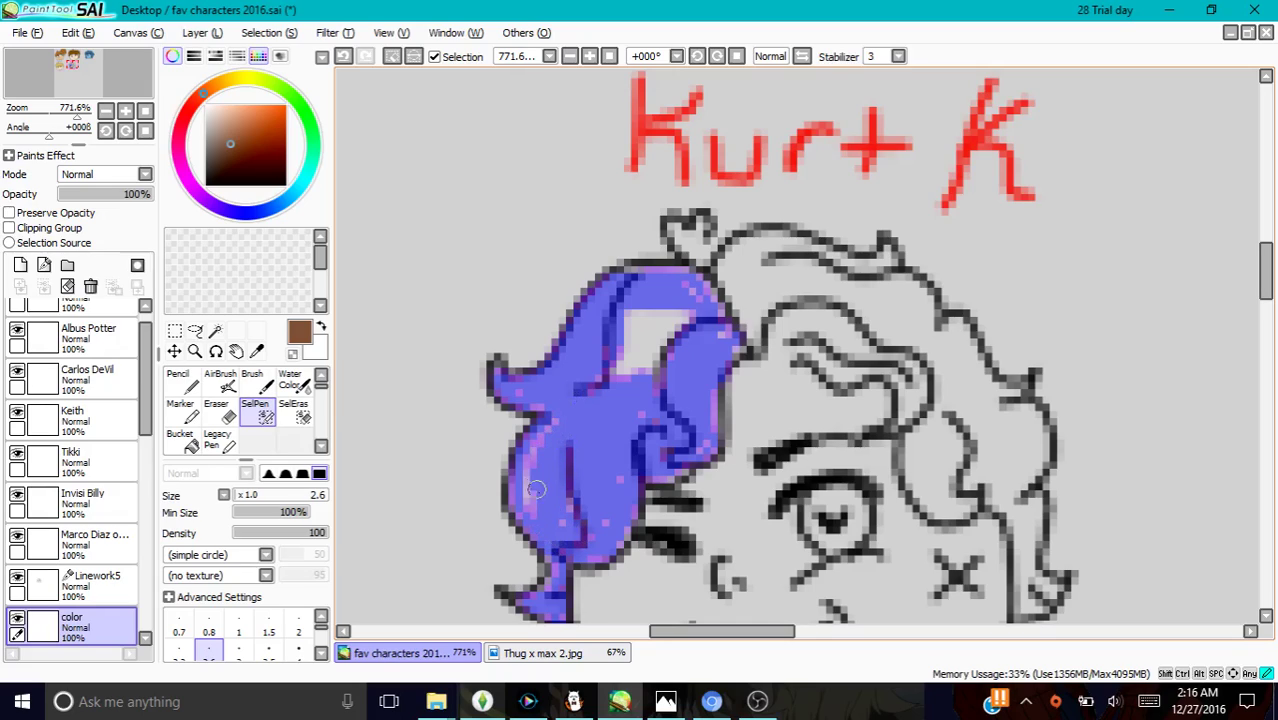
pyautogui.moveTo(561, 423); pyautogui.dragTo(530, 497)
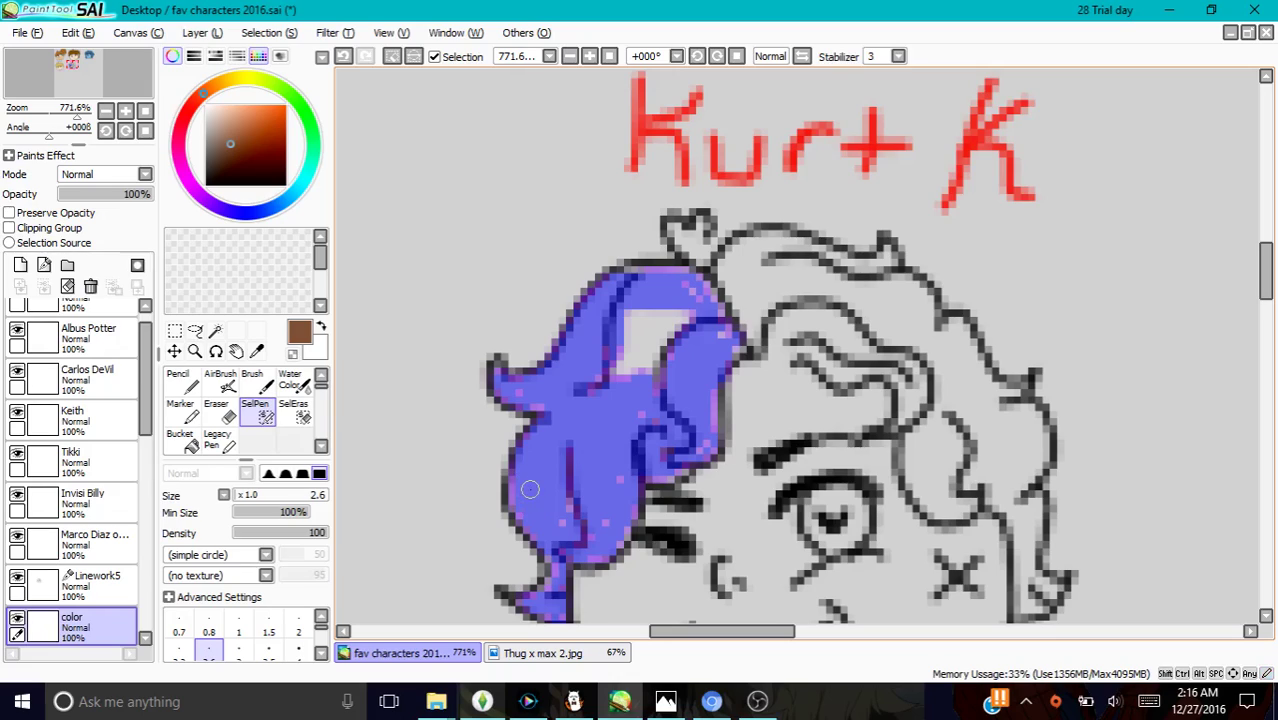
pyautogui.moveTo(650, 322)
pyautogui.mouseDown()
pyautogui.moveTo(620, 398)
pyautogui.moveTo(629, 304)
pyautogui.moveTo(631, 329)
pyautogui.moveTo(597, 393)
pyautogui.moveTo(670, 331)
pyautogui.moveTo(628, 374)
pyautogui.mouseUp()
pyautogui.moveTo(692, 328); pyautogui.dragTo(650, 330)
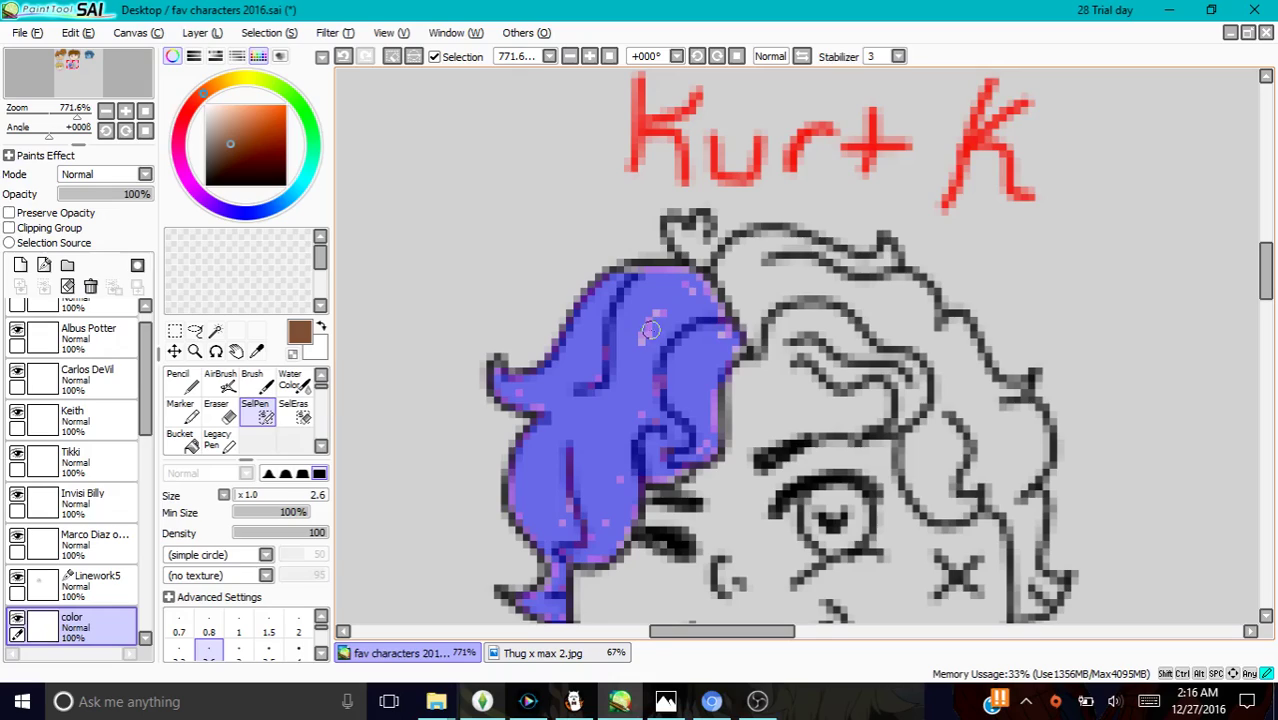
# Mask the top lock right of the parting, the curl over the forehead and the area between them
pyautogui.moveTo(716, 280)
pyautogui.mouseDown()
pyautogui.moveTo(748, 240)
pyautogui.moveTo(795, 244)
pyautogui.mouseUp()
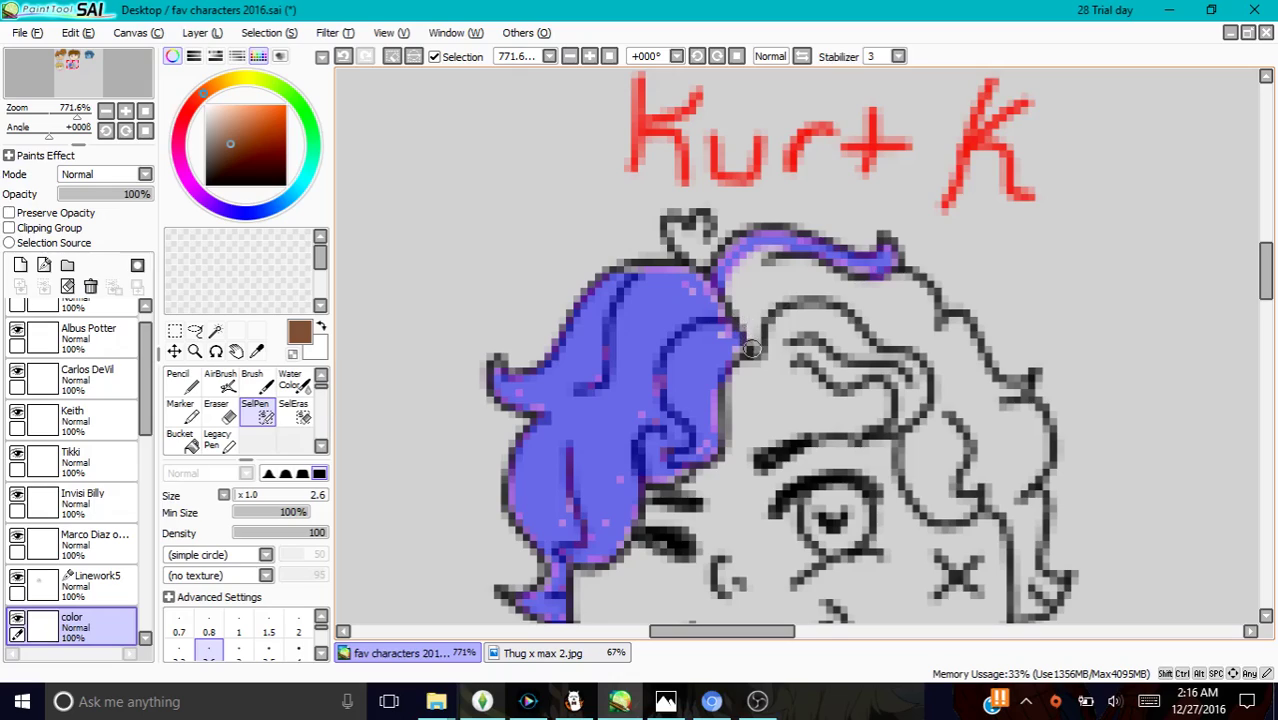
pyautogui.moveTo(755, 345)
pyautogui.mouseDown()
pyautogui.moveTo(783, 298)
pyautogui.moveTo(827, 304)
pyautogui.moveTo(915, 364)
pyautogui.moveTo(902, 380)
pyautogui.moveTo(905, 426)
pyautogui.moveTo(921, 387)
pyautogui.moveTo(829, 376)
pyautogui.moveTo(765, 343)
pyautogui.moveTo(799, 328)
pyautogui.moveTo(775, 325)
pyautogui.moveTo(805, 359)
pyautogui.moveTo(817, 321)
pyautogui.moveTo(820, 354)
pyautogui.moveTo(856, 340)
pyautogui.moveTo(843, 363)
pyautogui.moveTo(902, 377)
pyautogui.mouseUp()
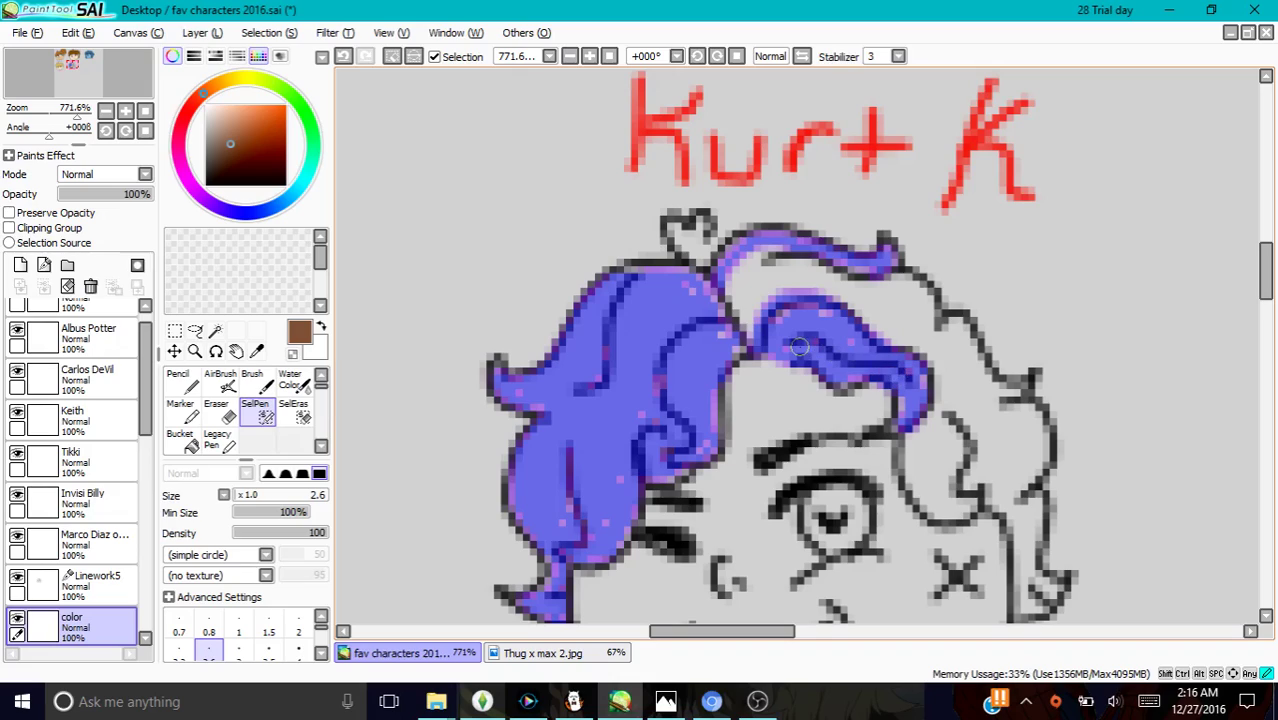
pyautogui.moveTo(738, 258)
pyautogui.mouseDown()
pyautogui.moveTo(745, 323)
pyautogui.moveTo(731, 288)
pyautogui.moveTo(787, 266)
pyautogui.moveTo(720, 257)
pyautogui.moveTo(753, 249)
pyautogui.moveTo(799, 265)
pyautogui.mouseUp()
pyautogui.moveTo(736, 318)
pyautogui.mouseDown()
pyautogui.moveTo(812, 258)
pyautogui.moveTo(741, 311)
pyautogui.moveTo(804, 297)
pyautogui.moveTo(712, 287)
pyautogui.moveTo(755, 273)
pyautogui.moveTo(845, 294)
pyautogui.mouseUp()
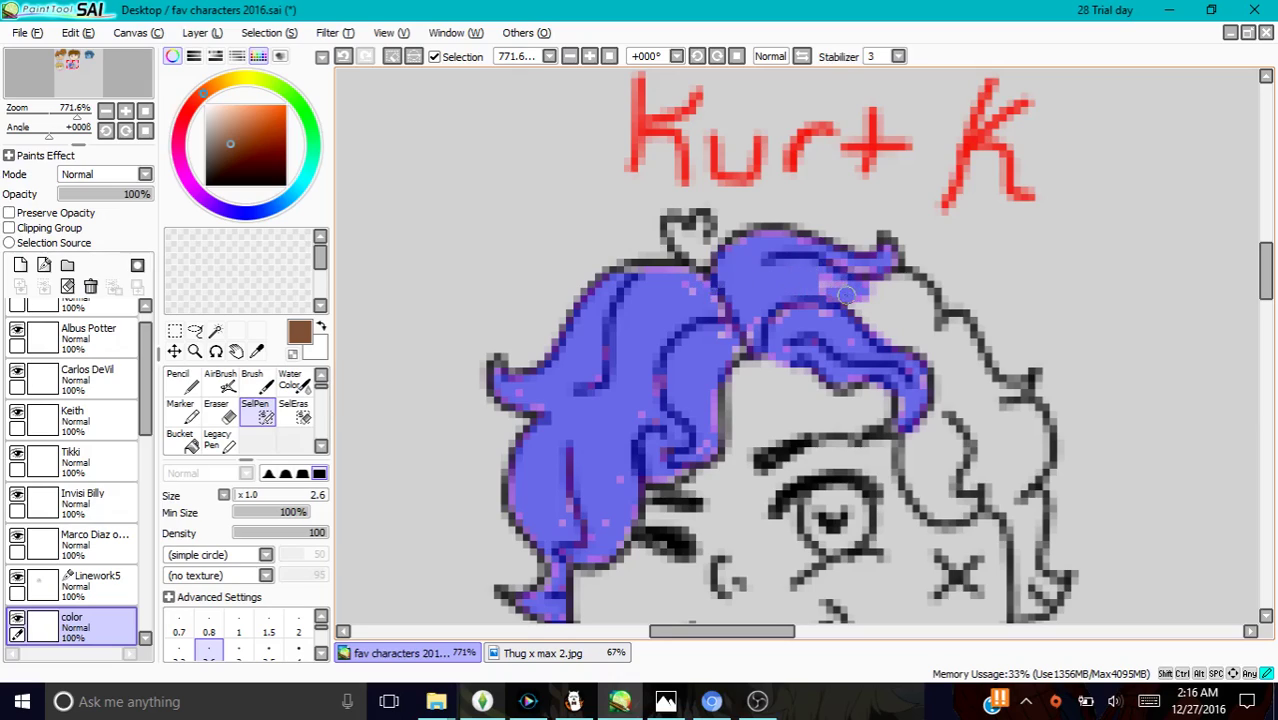
# With the SelPen at size 3.5, mask the rest of the right-side curls, the hanging strand and the lower-right tuft
pyautogui.click(268, 648)
pyautogui.moveTo(910, 331)
pyautogui.mouseDown()
pyautogui.moveTo(841, 292)
pyautogui.moveTo(905, 333)
pyautogui.moveTo(902, 346)
pyautogui.moveTo(850, 299)
pyautogui.moveTo(921, 326)
pyautogui.moveTo(884, 284)
pyautogui.moveTo(911, 292)
pyautogui.moveTo(928, 311)
pyautogui.moveTo(855, 279)
pyautogui.mouseUp()
pyautogui.moveTo(925, 326)
pyautogui.mouseDown()
pyautogui.moveTo(967, 350)
pyautogui.moveTo(929, 343)
pyautogui.moveTo(940, 403)
pyautogui.moveTo(936, 359)
pyautogui.moveTo(918, 487)
pyautogui.moveTo(911, 447)
pyautogui.moveTo(943, 517)
pyautogui.moveTo(970, 512)
pyautogui.moveTo(952, 426)
pyautogui.moveTo(946, 491)
pyautogui.moveTo(944, 367)
pyautogui.moveTo(955, 400)
pyautogui.moveTo(960, 362)
pyautogui.moveTo(1012, 421)
pyautogui.moveTo(1015, 406)
pyautogui.moveTo(1005, 394)
pyautogui.moveTo(963, 398)
pyautogui.moveTo(990, 439)
pyautogui.moveTo(975, 414)
pyautogui.moveTo(993, 415)
pyautogui.moveTo(969, 483)
pyautogui.moveTo(998, 476)
pyautogui.moveTo(1021, 407)
pyautogui.moveTo(1030, 450)
pyautogui.moveTo(1035, 417)
pyautogui.moveTo(1016, 485)
pyautogui.moveTo(994, 493)
pyautogui.moveTo(1028, 512)
pyautogui.mouseUp()
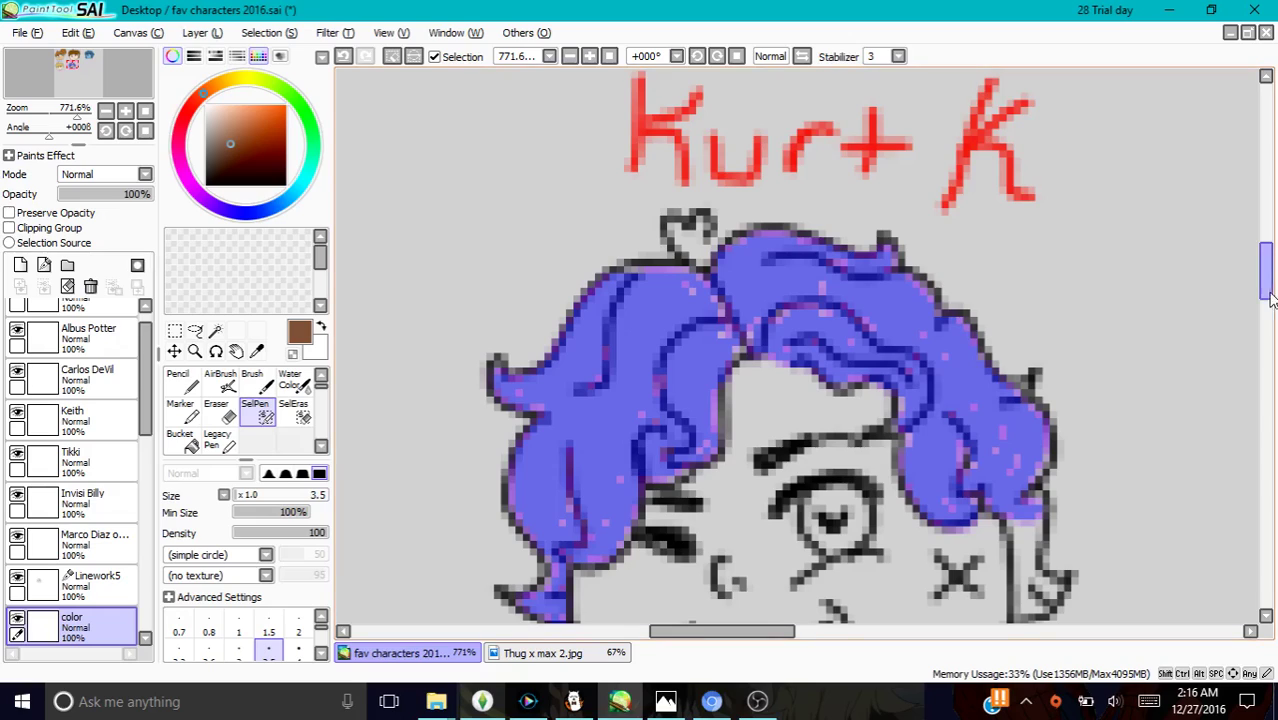
pyautogui.scroll(-3, 1270, 313)
pyautogui.moveTo(1050, 335)
pyautogui.mouseDown()
pyautogui.moveTo(1025, 405)
pyautogui.moveTo(1030, 420)
pyautogui.moveTo(1055, 421)
pyautogui.moveTo(1030, 432)
pyautogui.mouseUp()
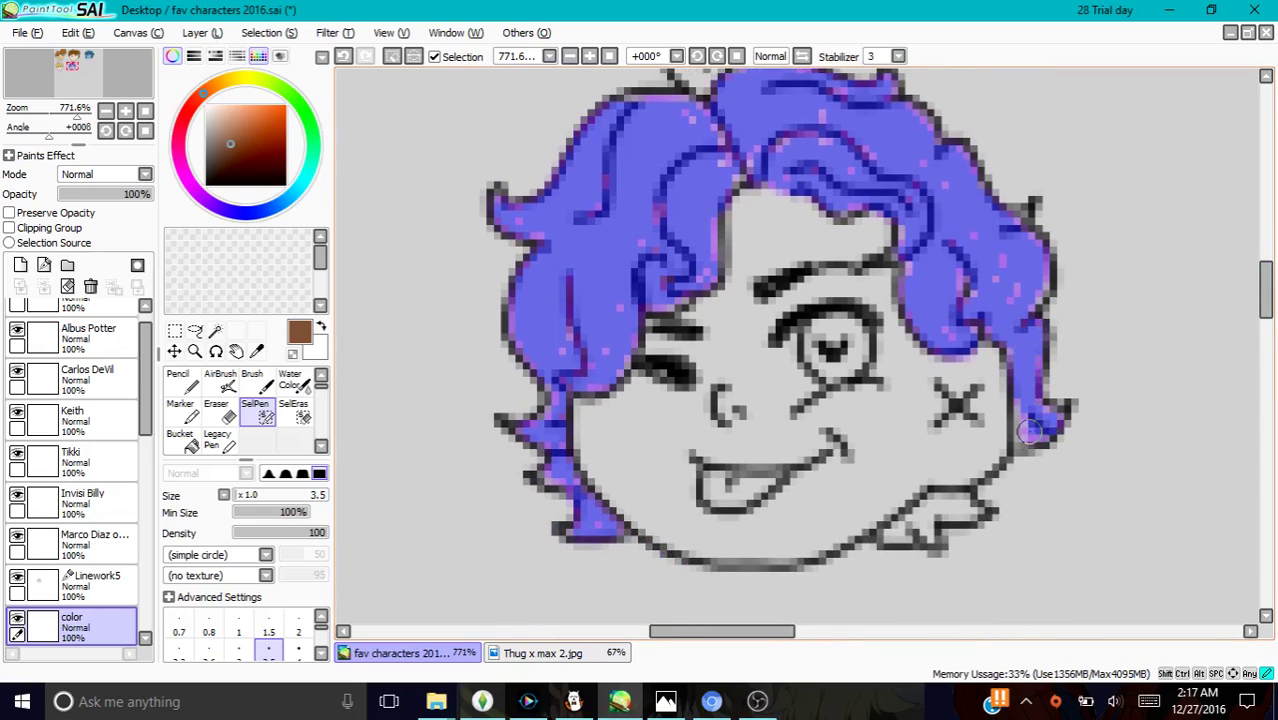
pyautogui.moveTo(955, 513)
pyautogui.mouseDown()
pyautogui.moveTo(892, 533)
pyautogui.moveTo(933, 525)
pyautogui.moveTo(920, 515)
pyautogui.moveTo(937, 508)
pyautogui.moveTo(968, 513)
pyautogui.mouseUp()
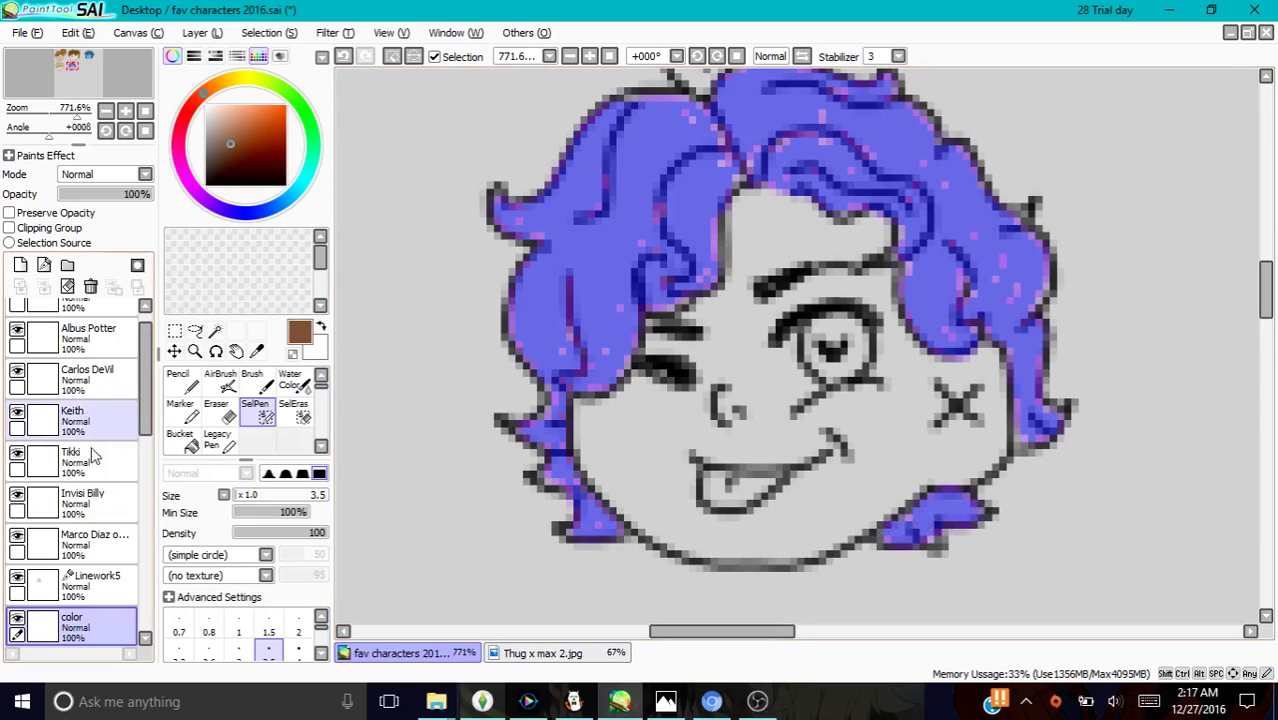
# Paint the entire masked hair area with the sampled brown using the Pencil at size 7
pyautogui.click(180, 382)
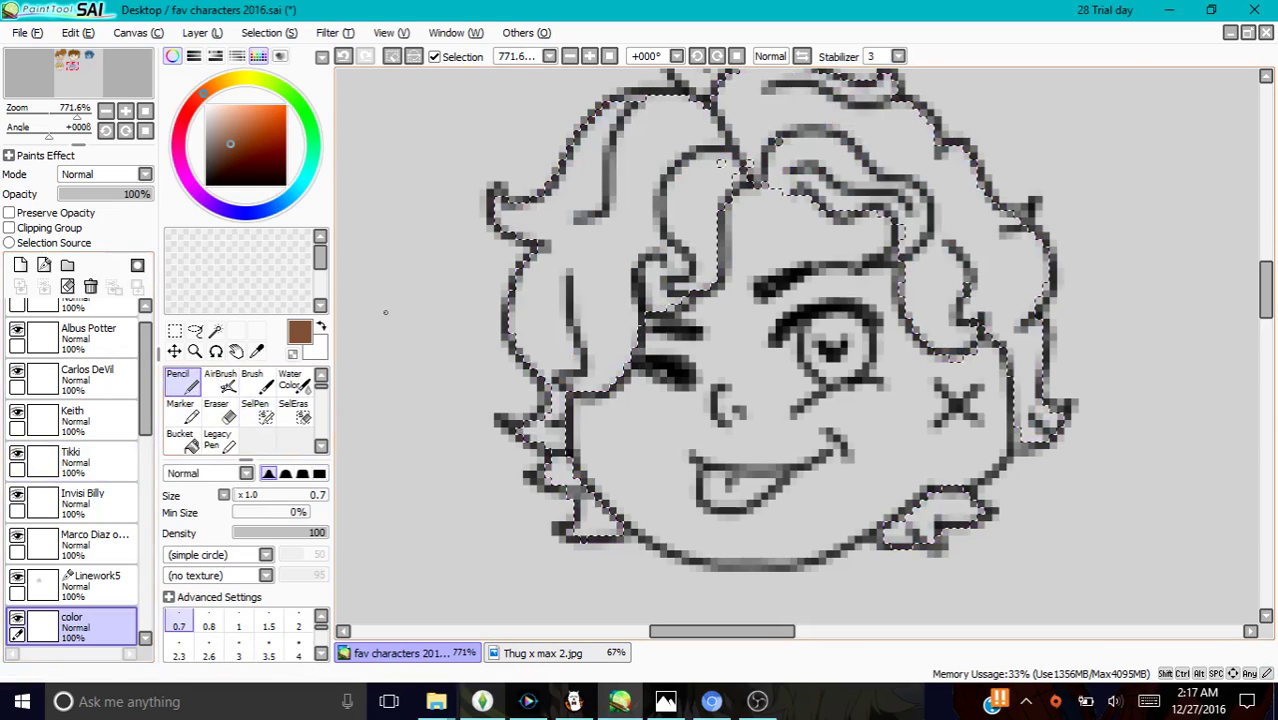
pyautogui.scroll(-2, 300, 630)
pyautogui.click(238, 626)
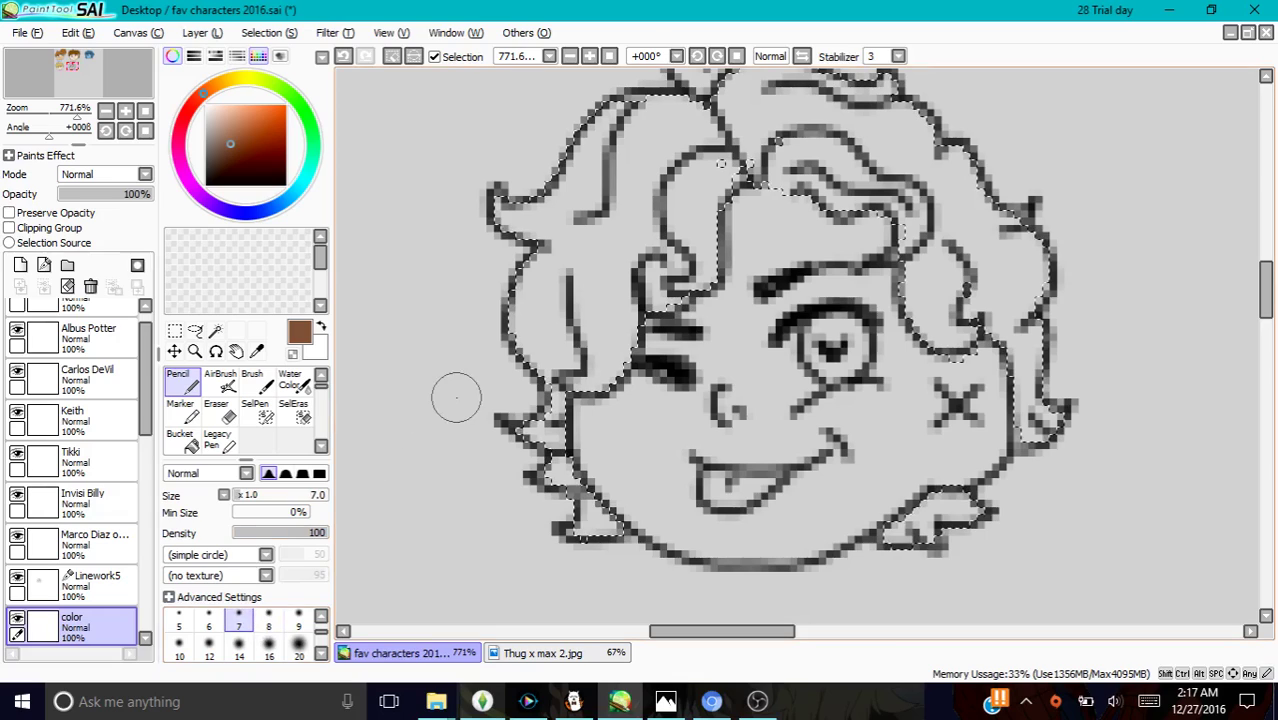
pyautogui.moveTo(585, 208)
pyautogui.mouseDown()
pyautogui.moveTo(559, 308)
pyautogui.moveTo(558, 258)
pyautogui.mouseUp()
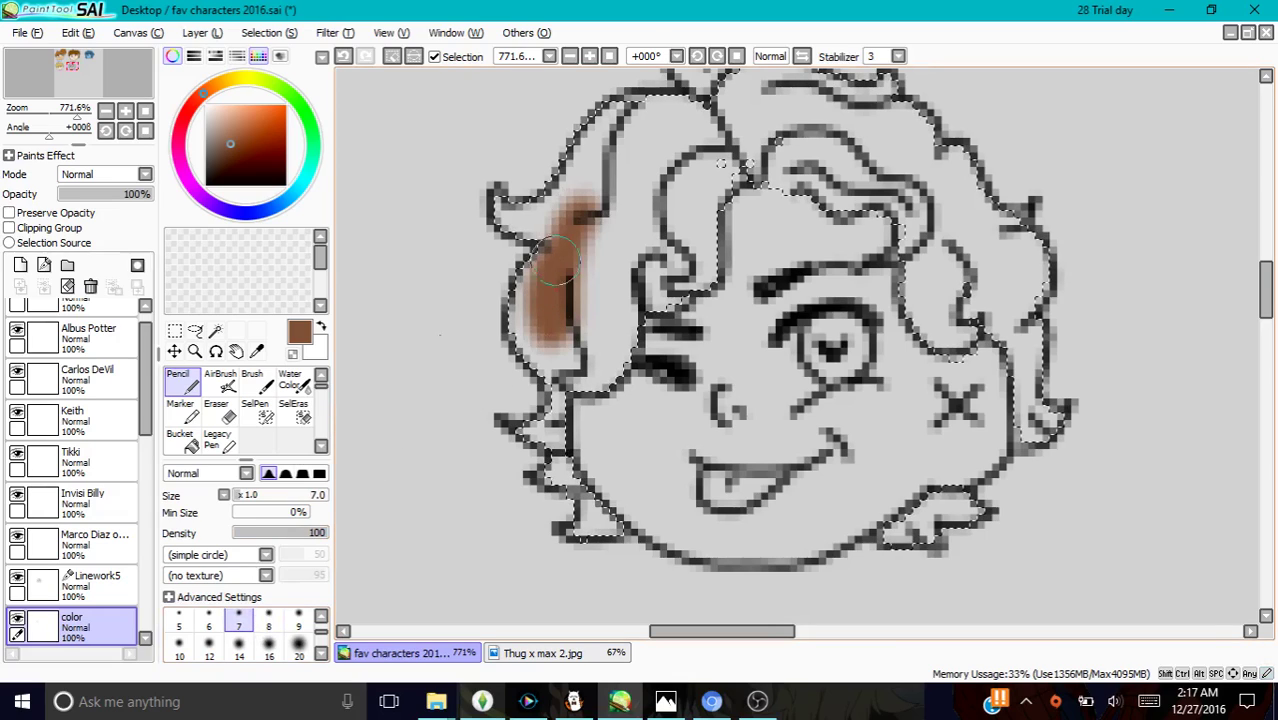
pyautogui.moveTo(518, 212)
pyautogui.mouseDown()
pyautogui.moveTo(569, 210)
pyautogui.moveTo(515, 236)
pyautogui.moveTo(571, 233)
pyautogui.moveTo(498, 240)
pyautogui.moveTo(654, 147)
pyautogui.moveTo(655, 119)
pyautogui.moveTo(570, 212)
pyautogui.moveTo(642, 92)
pyautogui.moveTo(564, 190)
pyautogui.moveTo(563, 232)
pyautogui.moveTo(531, 303)
pyautogui.moveTo(531, 338)
pyautogui.moveTo(550, 290)
pyautogui.moveTo(598, 400)
pyautogui.moveTo(568, 362)
pyautogui.moveTo(536, 460)
pyautogui.moveTo(556, 377)
pyautogui.moveTo(558, 528)
pyautogui.moveTo(570, 488)
pyautogui.moveTo(626, 540)
pyautogui.moveTo(558, 533)
pyautogui.moveTo(602, 328)
pyautogui.moveTo(584, 400)
pyautogui.moveTo(676, 198)
pyautogui.moveTo(654, 302)
pyautogui.moveTo(651, 272)
pyautogui.moveTo(699, 201)
pyautogui.moveTo(640, 275)
pyautogui.moveTo(731, 230)
pyautogui.moveTo(633, 309)
pyautogui.moveTo(688, 227)
pyautogui.moveTo(713, 150)
pyautogui.moveTo(640, 258)
pyautogui.moveTo(756, 180)
pyautogui.moveTo(586, 287)
pyautogui.moveTo(808, 135)
pyautogui.moveTo(678, 177)
pyautogui.moveTo(865, 188)
pyautogui.moveTo(853, 192)
pyautogui.moveTo(808, 145)
pyautogui.moveTo(920, 206)
pyautogui.moveTo(907, 294)
pyautogui.moveTo(936, 352)
pyautogui.moveTo(898, 310)
pyautogui.moveTo(1000, 353)
pyautogui.moveTo(970, 308)
pyautogui.moveTo(929, 292)
pyautogui.moveTo(992, 300)
pyautogui.moveTo(982, 248)
pyautogui.moveTo(1045, 381)
pyautogui.moveTo(1017, 316)
pyautogui.moveTo(1033, 423)
pyautogui.moveTo(1049, 423)
pyautogui.moveTo(1007, 449)
pyautogui.moveTo(1045, 403)
pyautogui.moveTo(1002, 473)
pyautogui.moveTo(883, 553)
pyautogui.moveTo(948, 508)
pyautogui.moveTo(910, 520)
pyautogui.moveTo(957, 507)
pyautogui.mouseUp()
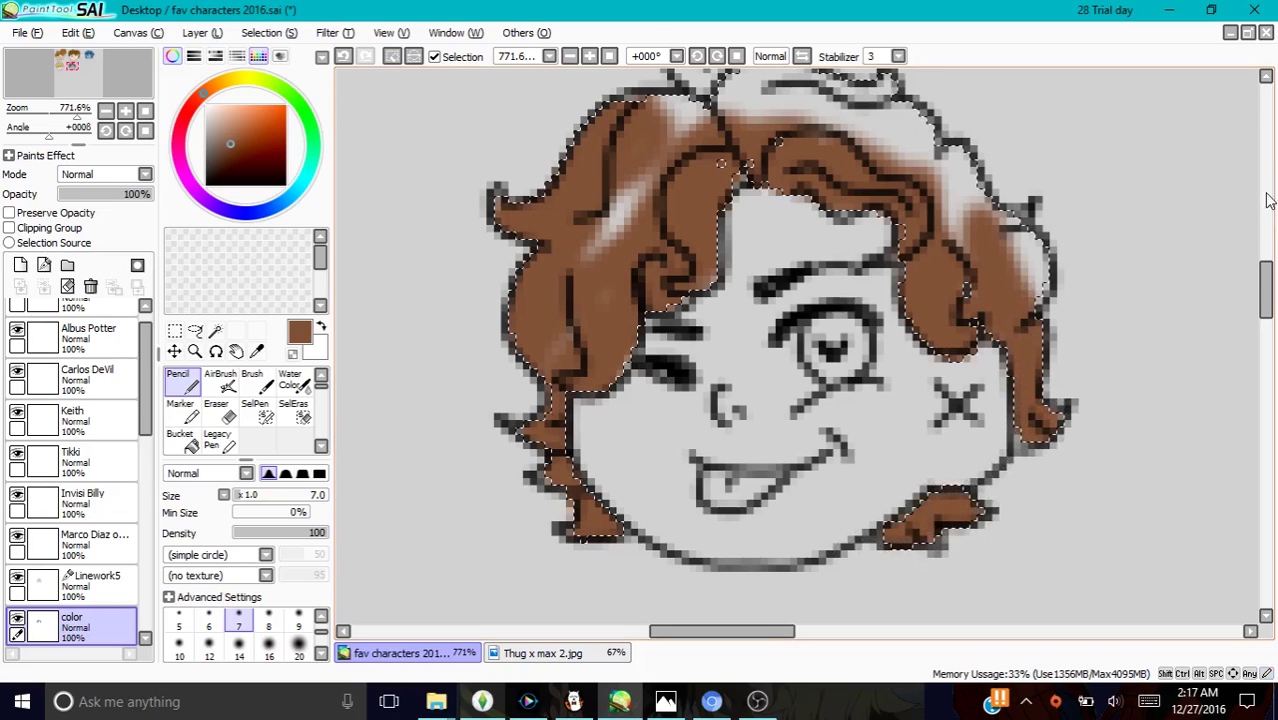
pyautogui.moveTo(1270, 298); pyautogui.dragTo(1272, 275)
pyautogui.moveTo(657, 372)
pyautogui.mouseDown()
pyautogui.moveTo(656, 420)
pyautogui.moveTo(570, 526)
pyautogui.moveTo(589, 545)
pyautogui.moveTo(706, 368)
pyautogui.moveTo(646, 352)
pyautogui.moveTo(799, 298)
pyautogui.moveTo(642, 318)
pyautogui.moveTo(799, 304)
pyautogui.moveTo(688, 430)
pyautogui.moveTo(889, 349)
pyautogui.moveTo(727, 322)
pyautogui.moveTo(879, 360)
pyautogui.moveTo(783, 310)
pyautogui.moveTo(901, 341)
pyautogui.moveTo(817, 303)
pyautogui.moveTo(918, 389)
pyautogui.moveTo(888, 282)
pyautogui.moveTo(990, 432)
pyautogui.moveTo(954, 500)
pyautogui.moveTo(920, 402)
pyautogui.moveTo(1064, 529)
pyautogui.moveTo(1031, 441)
pyautogui.moveTo(1020, 517)
pyautogui.mouseUp()
pyautogui.moveTo(1266, 266); pyautogui.dragTo(1266, 290)
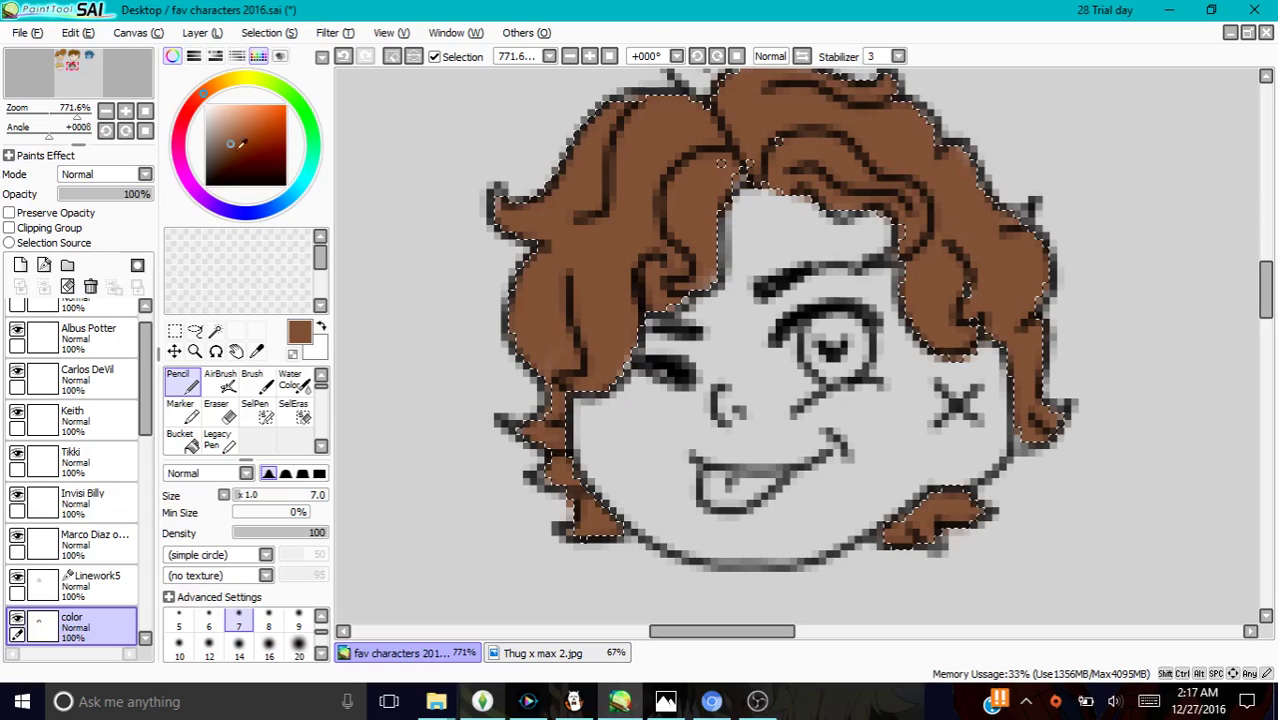
# Sample the dark brown from Max's hair swatch in Thug x max 2.jpg and return to the fav characters drawing
pyautogui.click(541, 653)
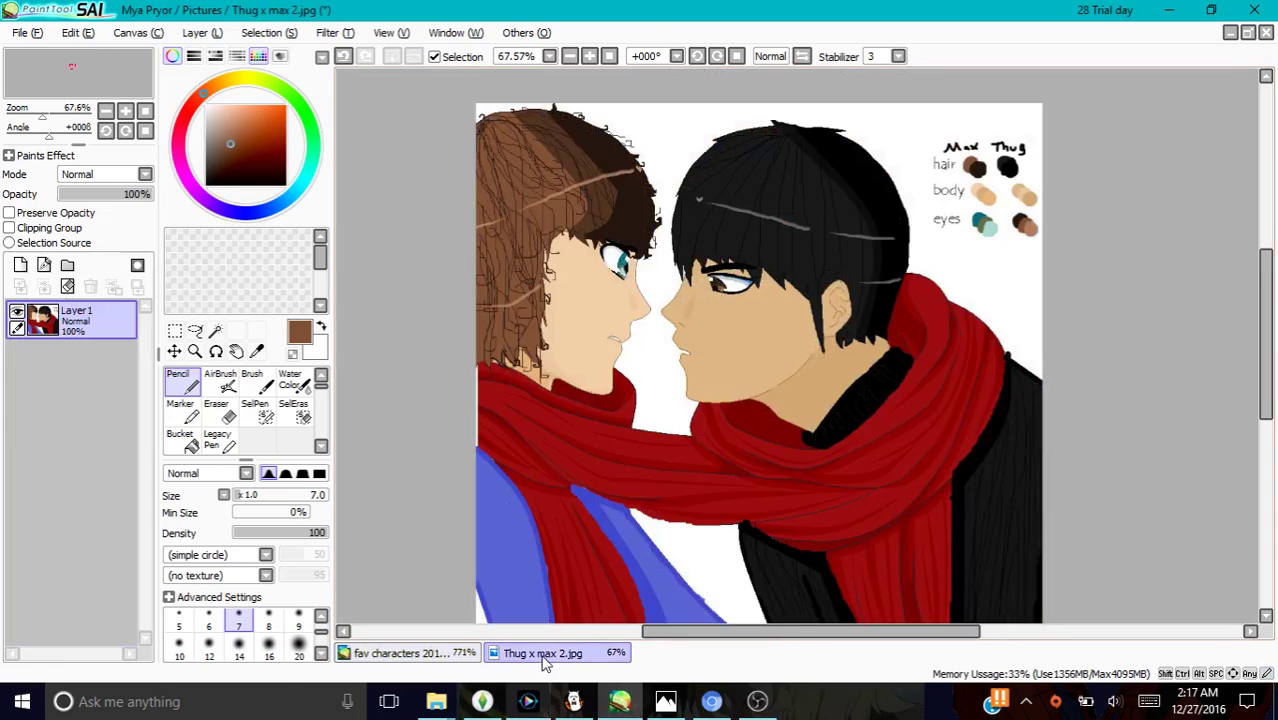
pyautogui.click(257, 352)
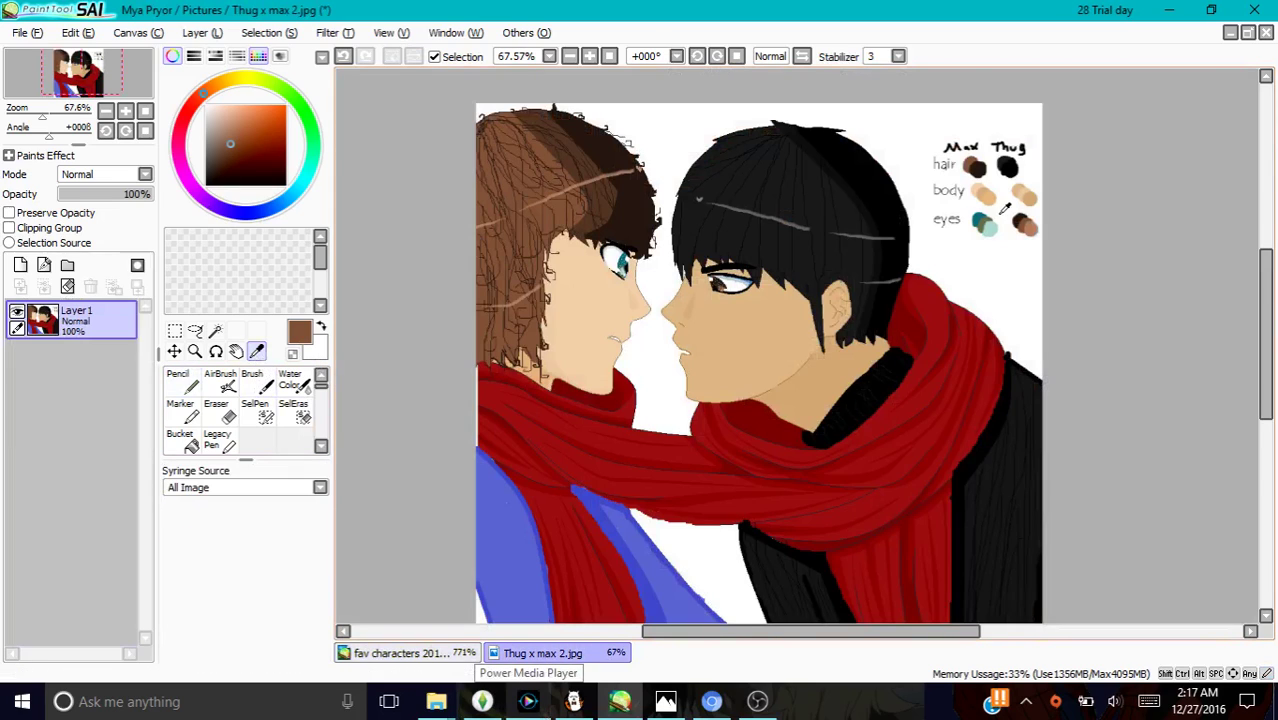
pyautogui.click(975, 167)
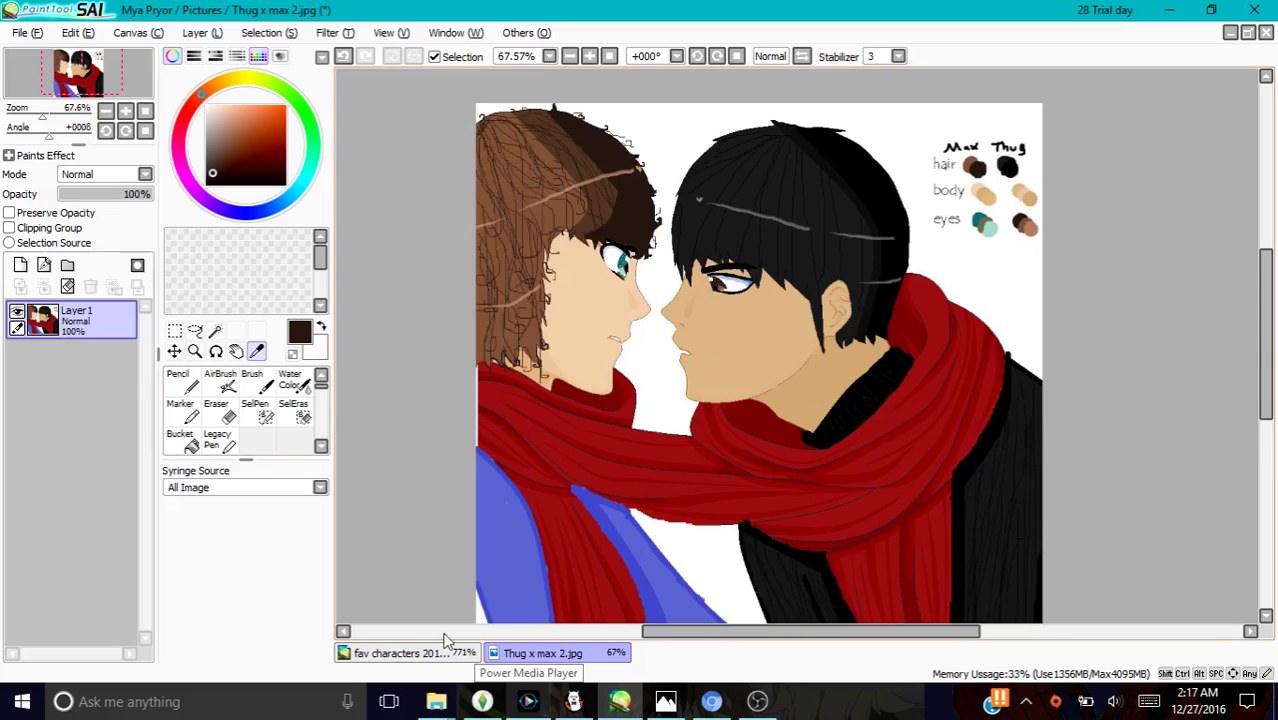
pyautogui.click(405, 653)
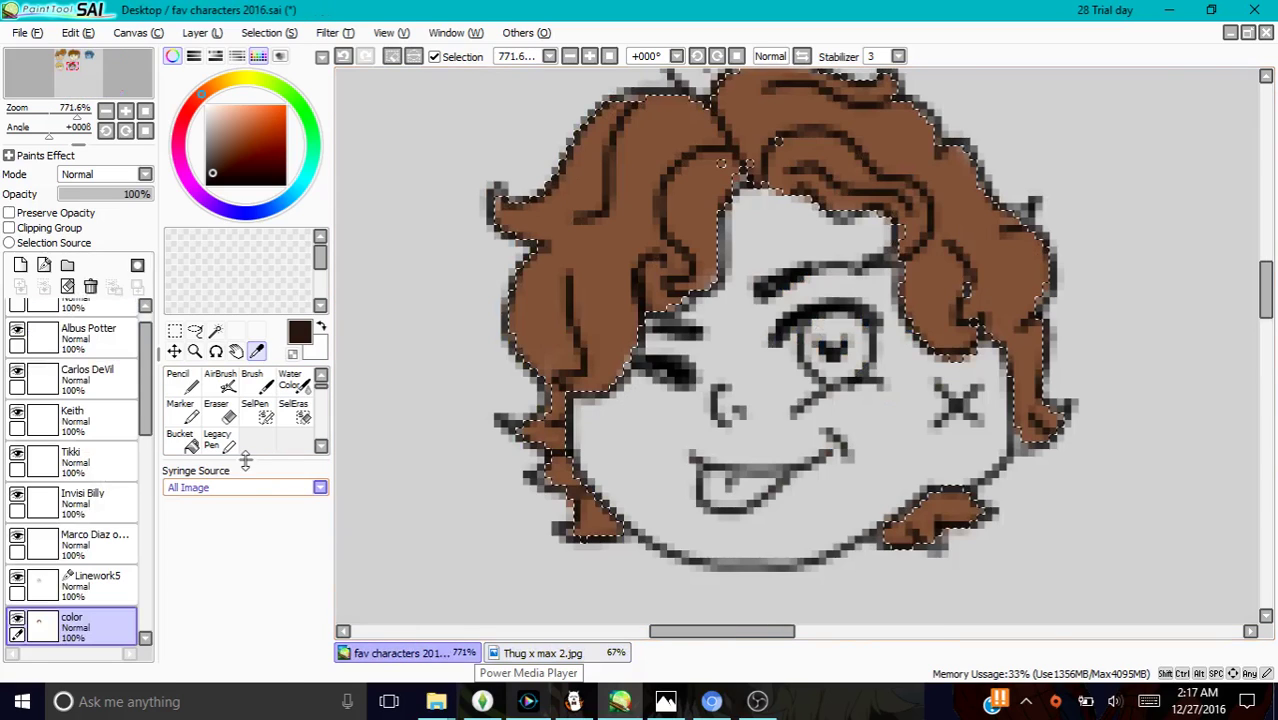
# Shade the lower tufts on both sides and the right hanging strand dark brown with the AirBrush at size 3.5
pyautogui.click(220, 383)
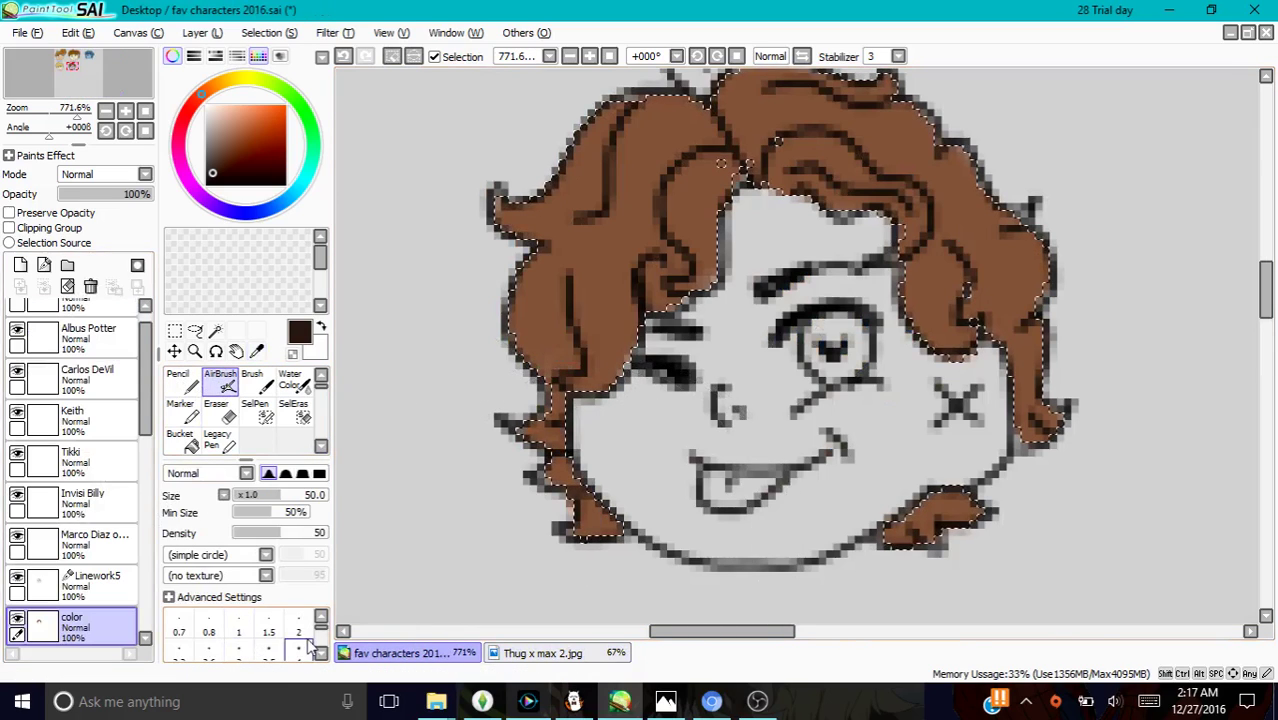
pyautogui.click(268, 648)
pyautogui.moveTo(564, 514)
pyautogui.mouseDown()
pyautogui.moveTo(624, 526)
pyautogui.moveTo(600, 550)
pyautogui.mouseUp()
pyautogui.moveTo(584, 492); pyautogui.dragTo(606, 545)
pyautogui.moveTo(984, 500)
pyautogui.mouseDown()
pyautogui.moveTo(900, 525)
pyautogui.moveTo(878, 578)
pyautogui.moveTo(972, 508)
pyautogui.mouseUp()
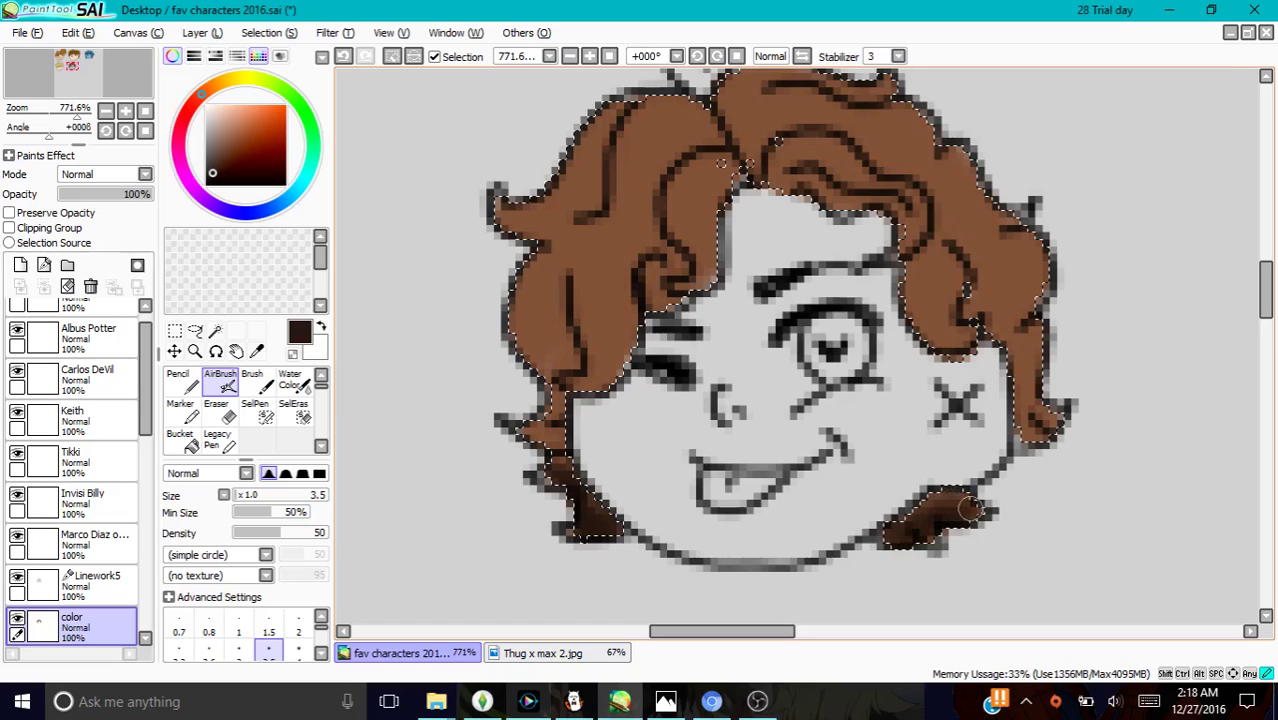
pyautogui.moveTo(515, 455)
pyautogui.mouseDown()
pyautogui.moveTo(560, 465)
pyautogui.moveTo(551, 403)
pyautogui.mouseUp()
pyautogui.moveTo(1035, 441)
pyautogui.mouseDown()
pyautogui.moveTo(1024, 298)
pyautogui.moveTo(1042, 415)
pyautogui.moveTo(1022, 324)
pyautogui.moveTo(1018, 350)
pyautogui.moveTo(984, 302)
pyautogui.moveTo(992, 331)
pyautogui.moveTo(968, 278)
pyautogui.moveTo(975, 330)
pyautogui.mouseUp()
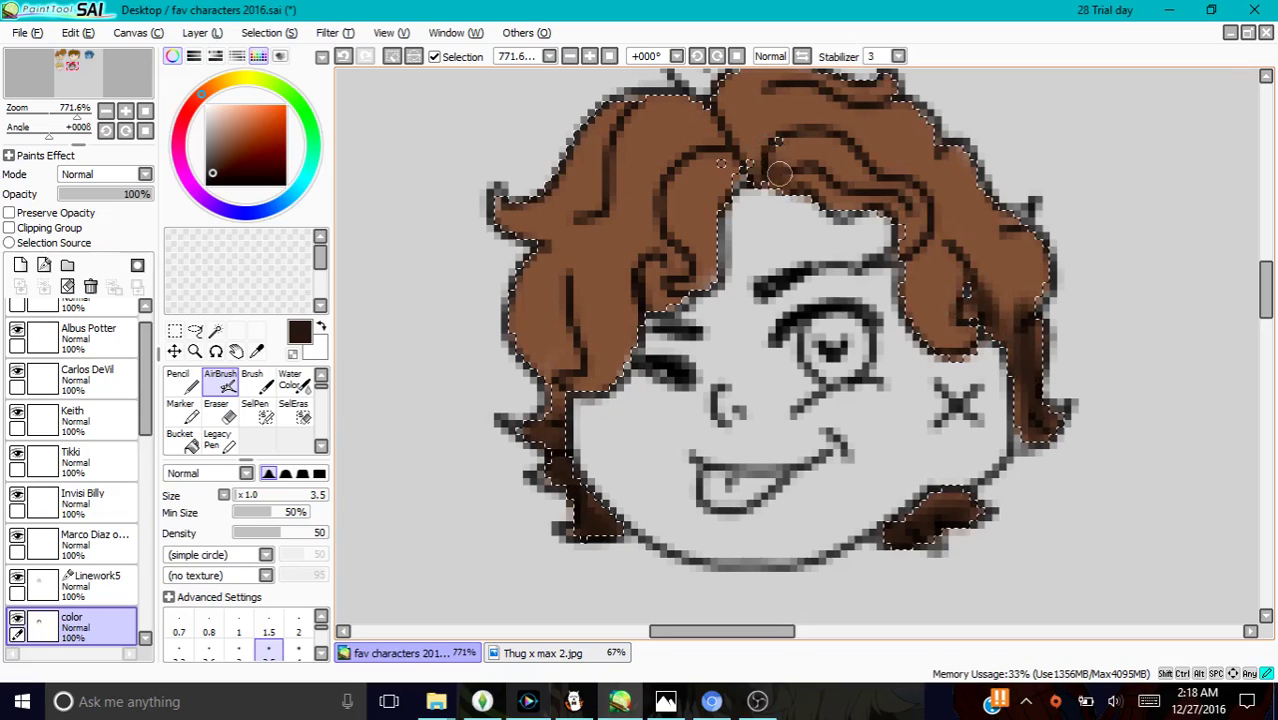
# Airbrush dark brown shading along the forehead hairline, from the parting down the front lock and under the forehead curl
pyautogui.moveTo(735, 189); pyautogui.dragTo(724, 183)
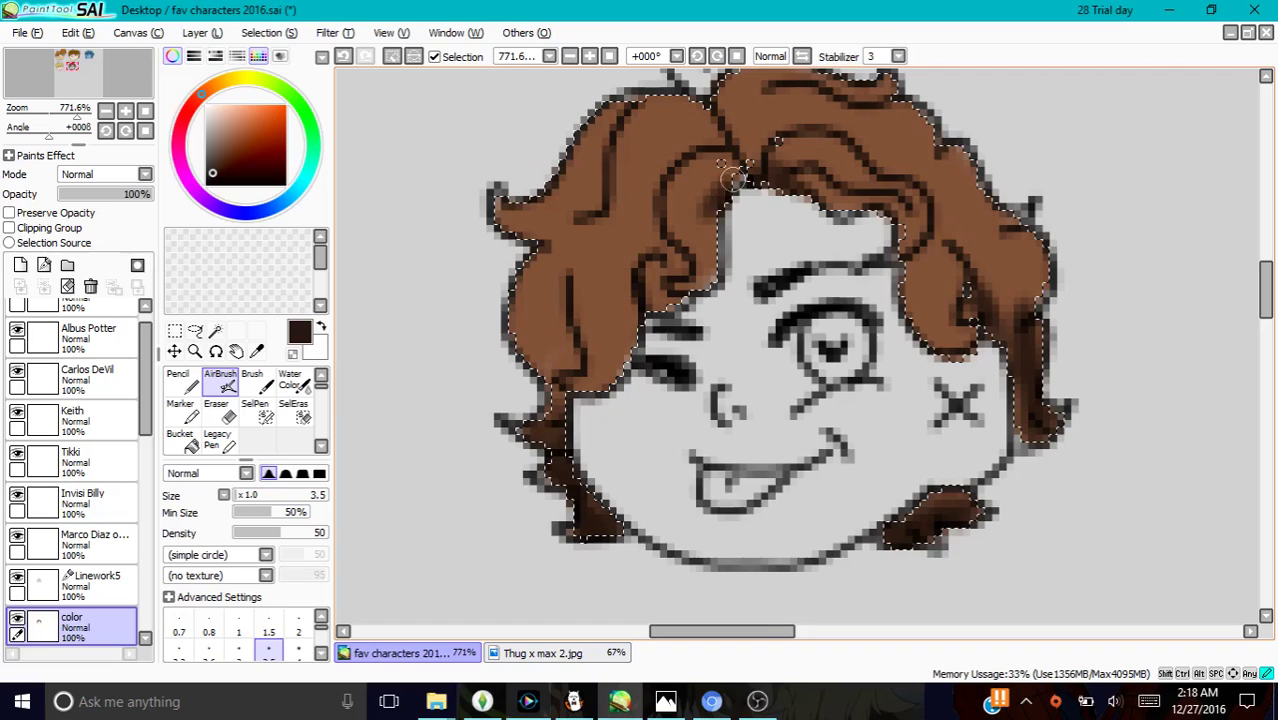
pyautogui.moveTo(712, 252); pyautogui.dragTo(679, 291)
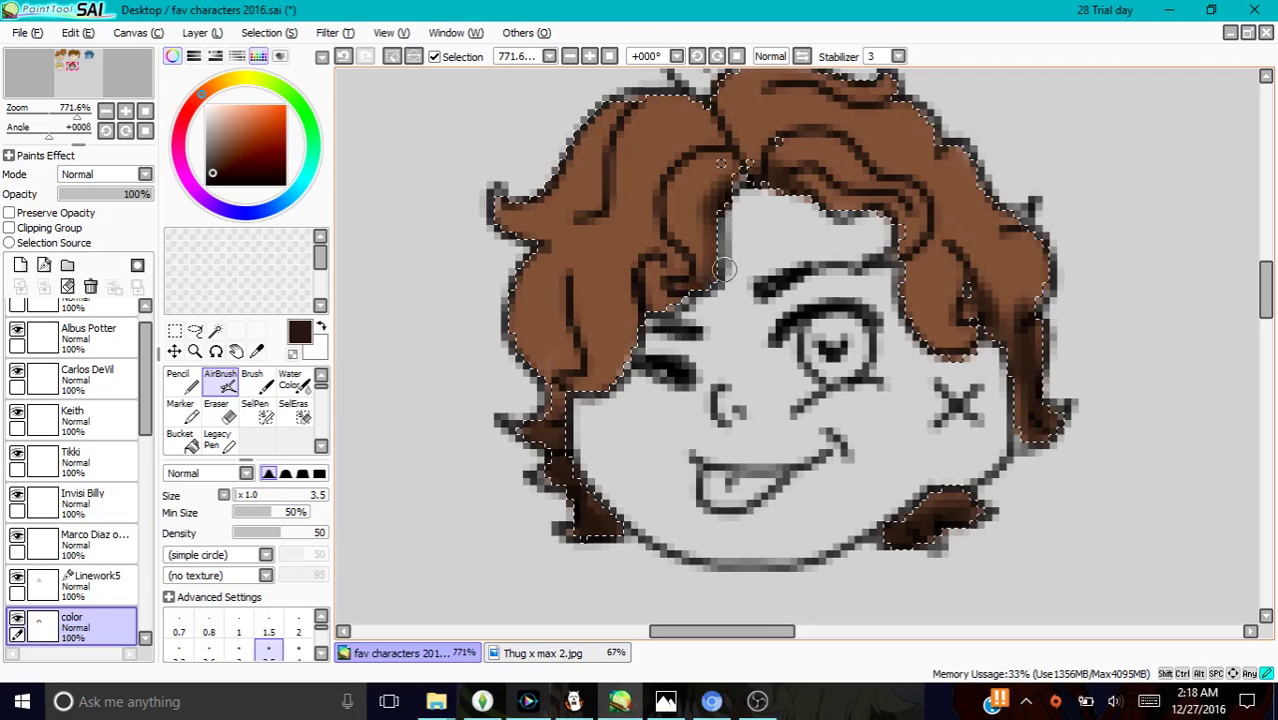
pyautogui.moveTo(757, 180)
pyautogui.mouseDown()
pyautogui.moveTo(792, 175)
pyautogui.moveTo(851, 205)
pyautogui.mouseUp()
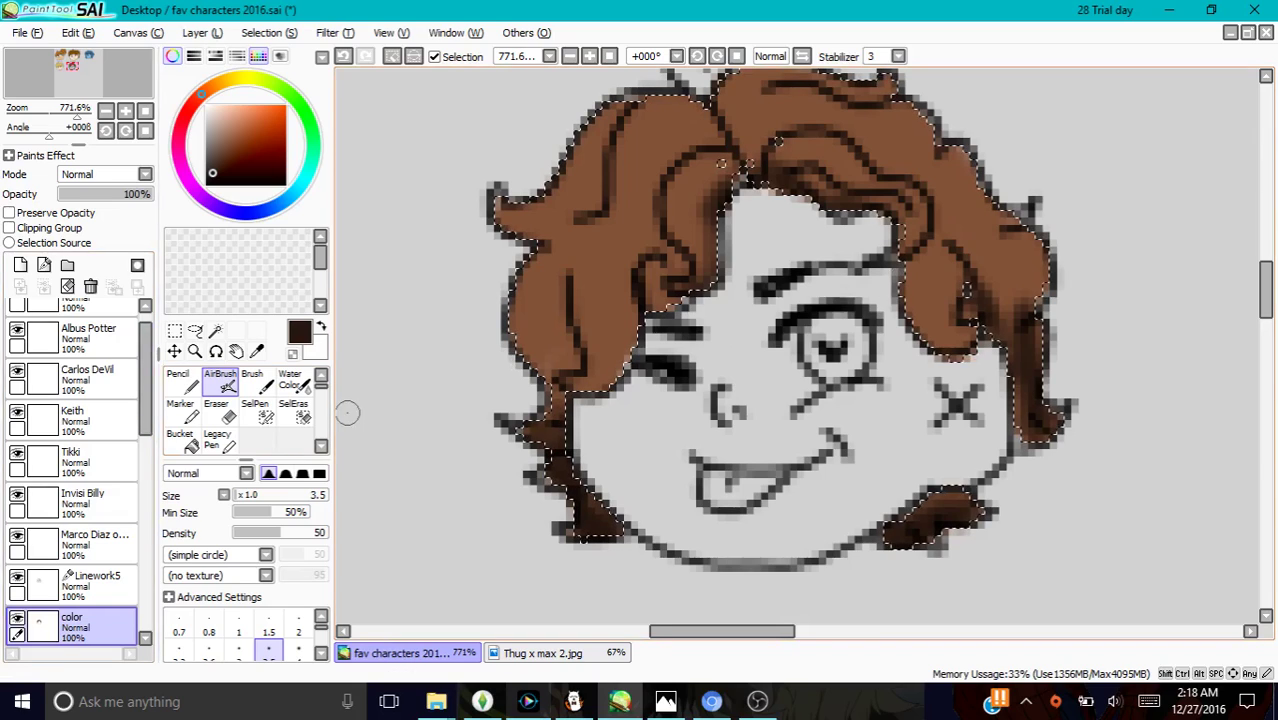
# Soften the dark shading in the hair with the Blur tool at size 4.0
pyautogui.moveTo(322, 382); pyautogui.dragTo(324, 399)
pyautogui.click(292, 412)
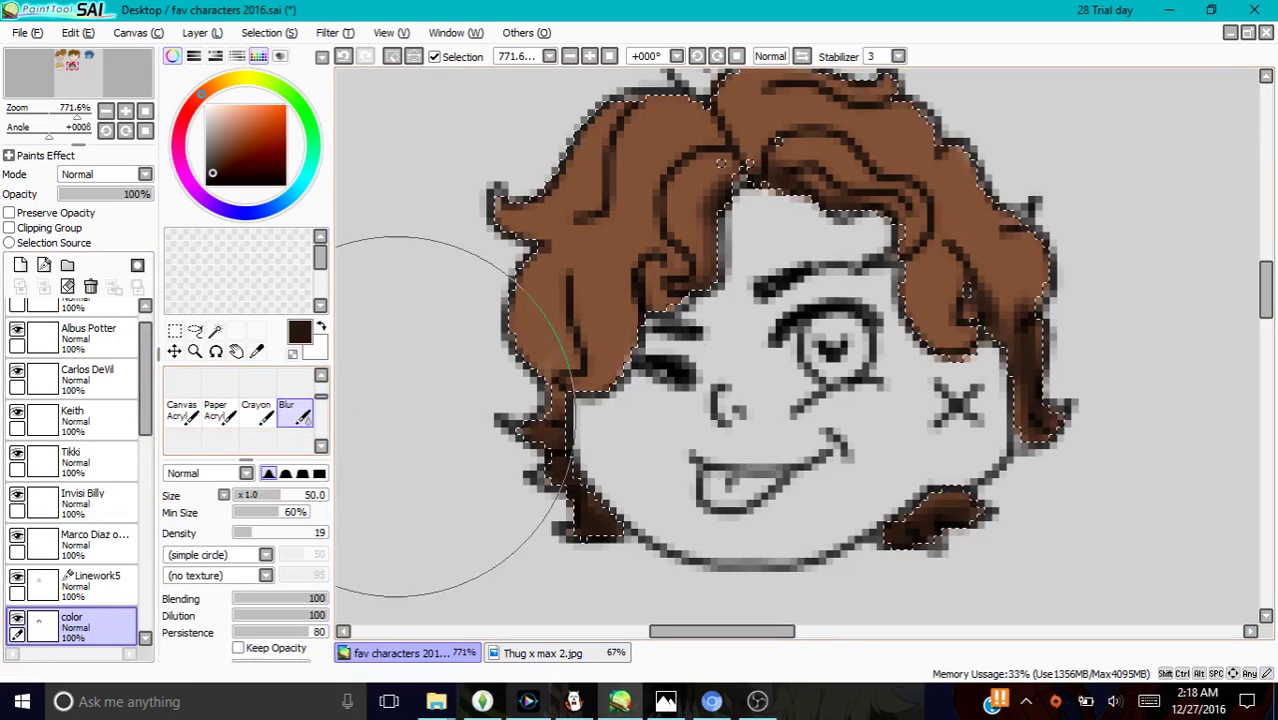
pyautogui.moveTo(300, 497); pyautogui.dragTo(239, 503)
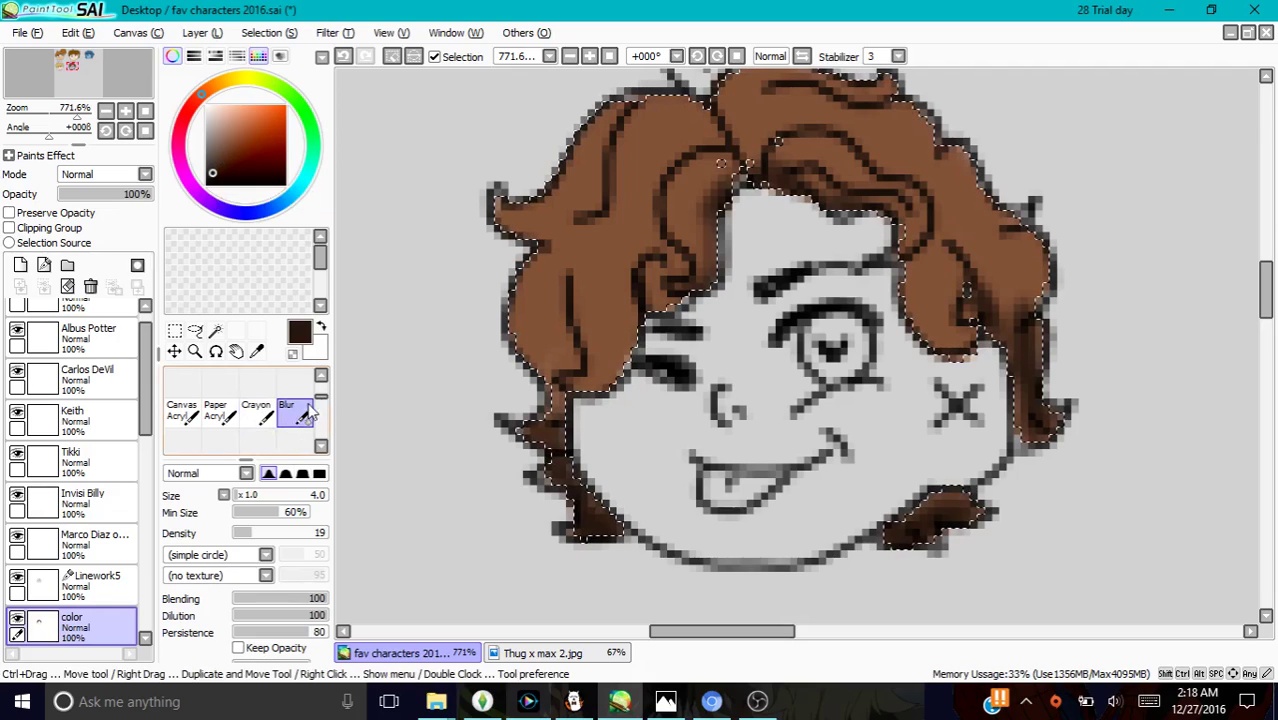
# Switch back to the Pencil and clear the hair selection
pyautogui.moveTo(322, 400); pyautogui.dragTo(324, 378)
pyautogui.click(183, 380)
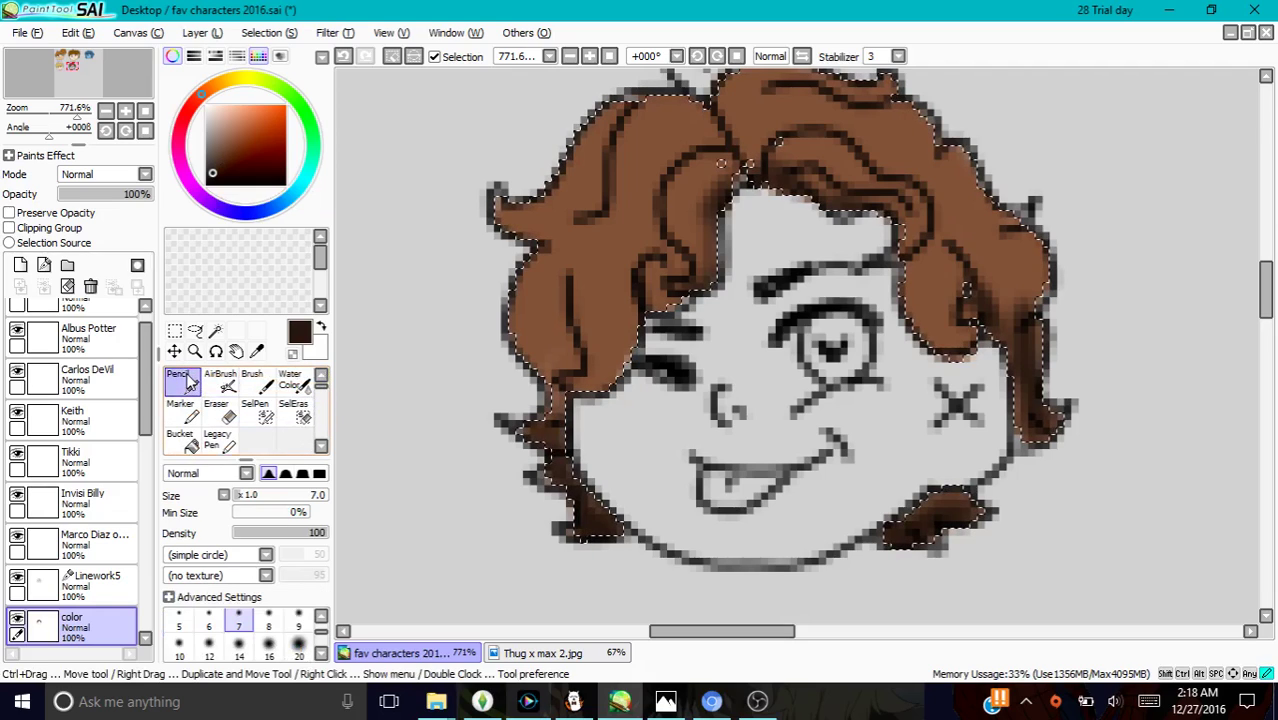
pyautogui.click(396, 57)
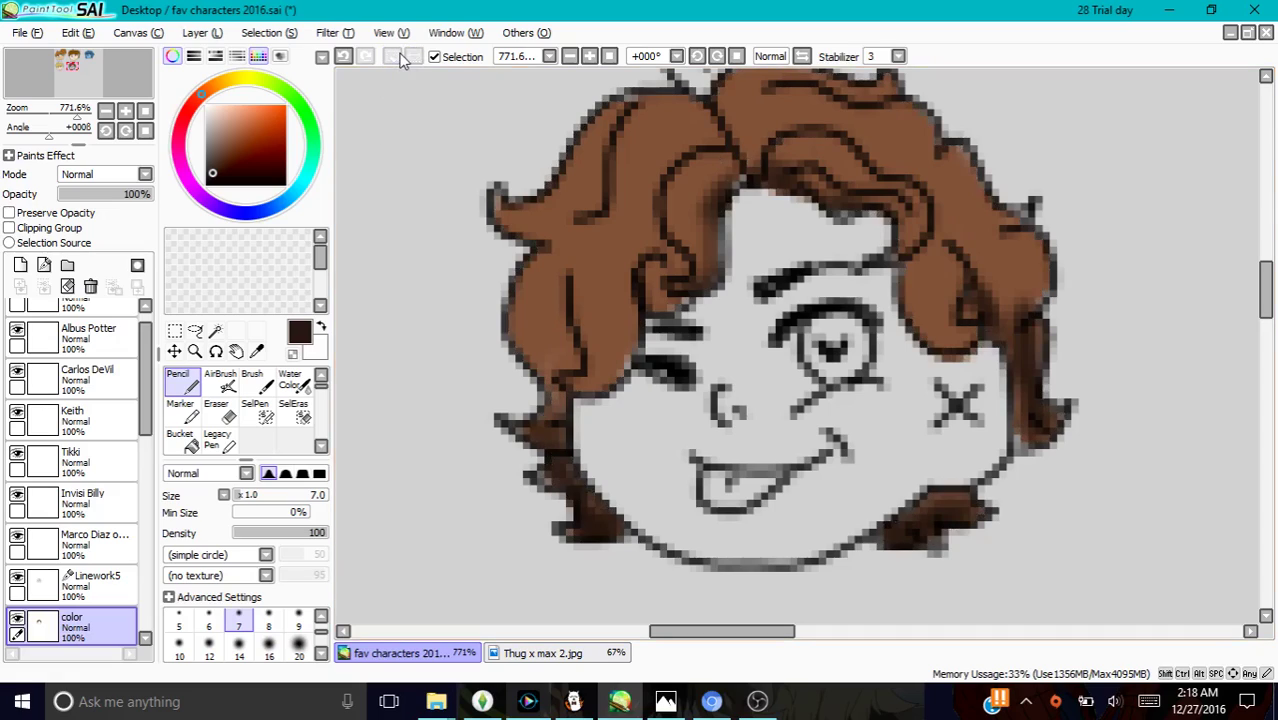
# Trace the inside edge of the whole face, from hairline around the jaw and cheek, with the SelPen at size 3.5
pyautogui.click(257, 412)
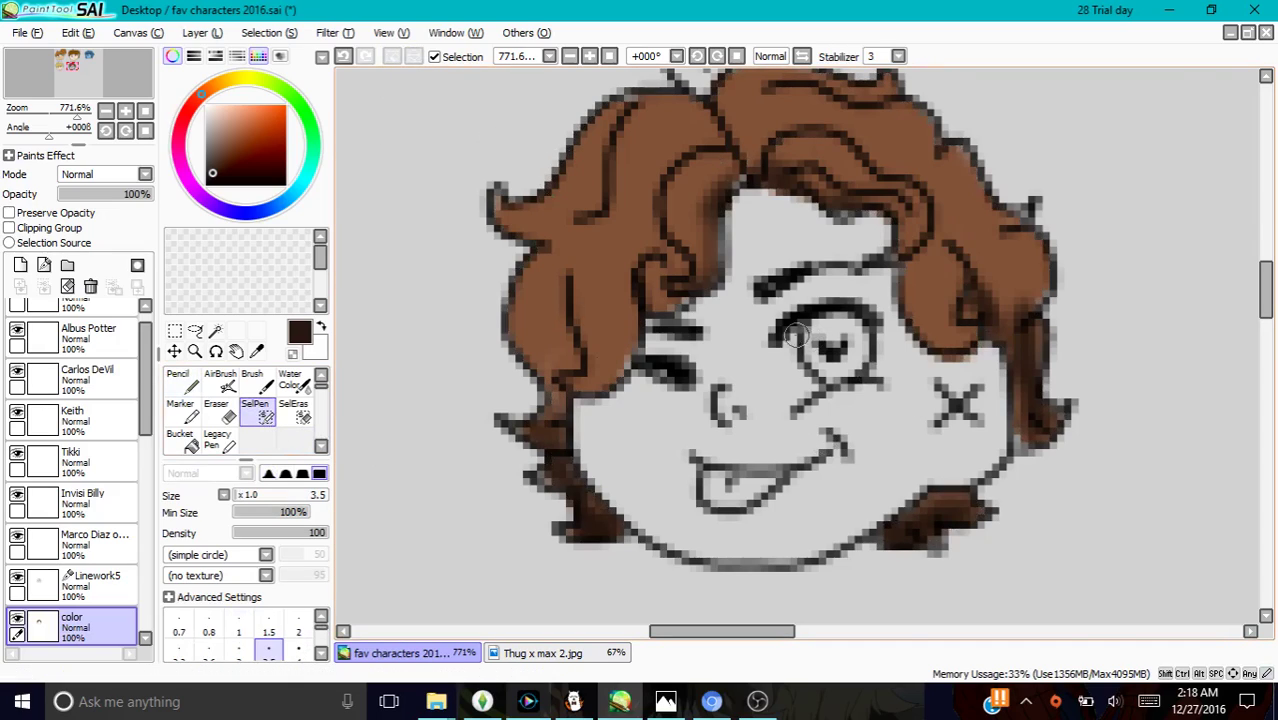
pyautogui.moveTo(741, 202)
pyautogui.mouseDown()
pyautogui.moveTo(731, 282)
pyautogui.moveTo(708, 318)
pyautogui.mouseUp()
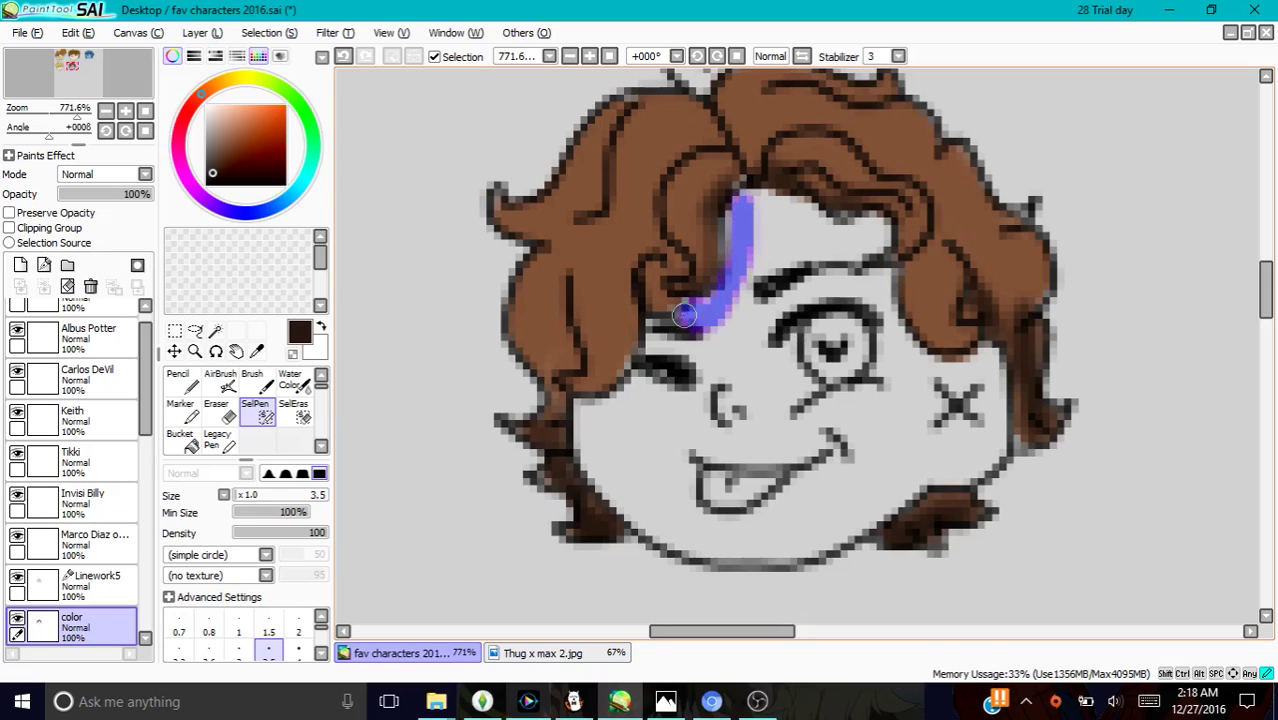
pyautogui.moveTo(630, 380)
pyautogui.mouseDown()
pyautogui.moveTo(588, 404)
pyautogui.moveTo(584, 452)
pyautogui.moveTo(634, 519)
pyautogui.moveTo(682, 540)
pyautogui.moveTo(816, 544)
pyautogui.moveTo(935, 462)
pyautogui.moveTo(843, 538)
pyautogui.mouseUp()
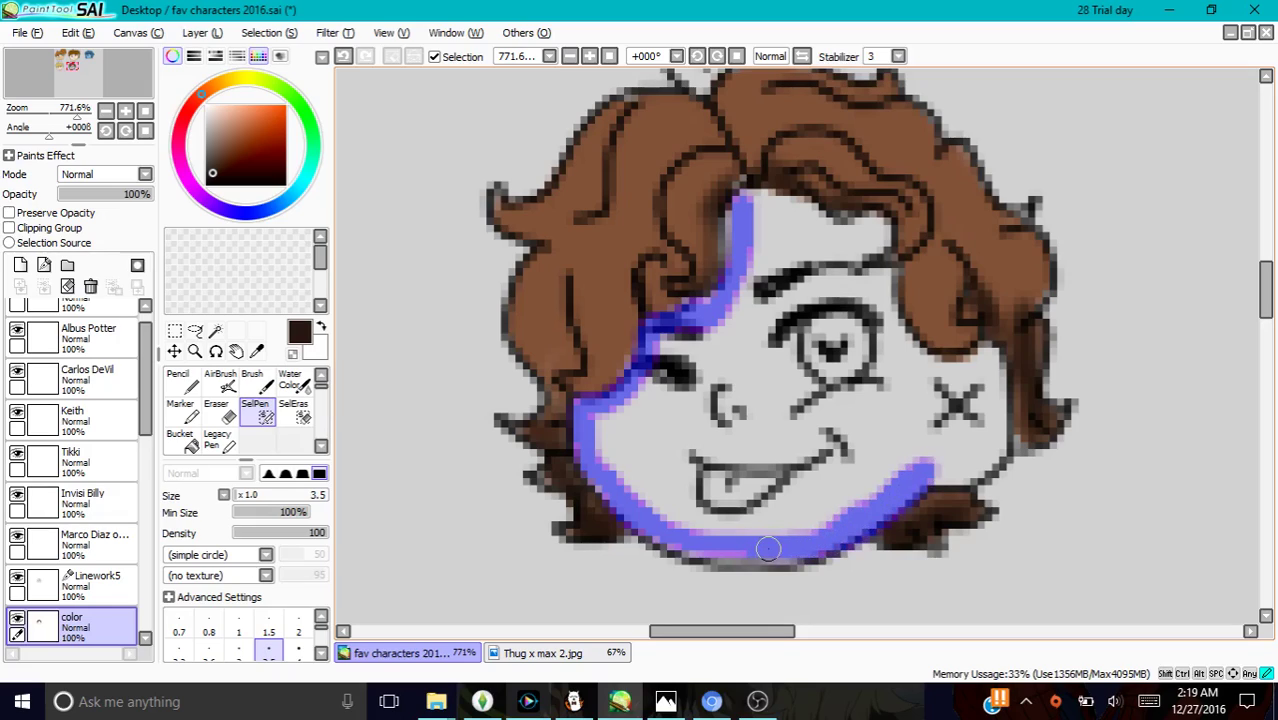
pyautogui.moveTo(692, 547); pyautogui.dragTo(690, 548)
pyautogui.moveTo(953, 470)
pyautogui.mouseDown()
pyautogui.moveTo(995, 443)
pyautogui.moveTo(985, 354)
pyautogui.moveTo(944, 369)
pyautogui.moveTo(921, 350)
pyautogui.moveTo(882, 298)
pyautogui.moveTo(883, 233)
pyautogui.moveTo(809, 210)
pyautogui.mouseUp()
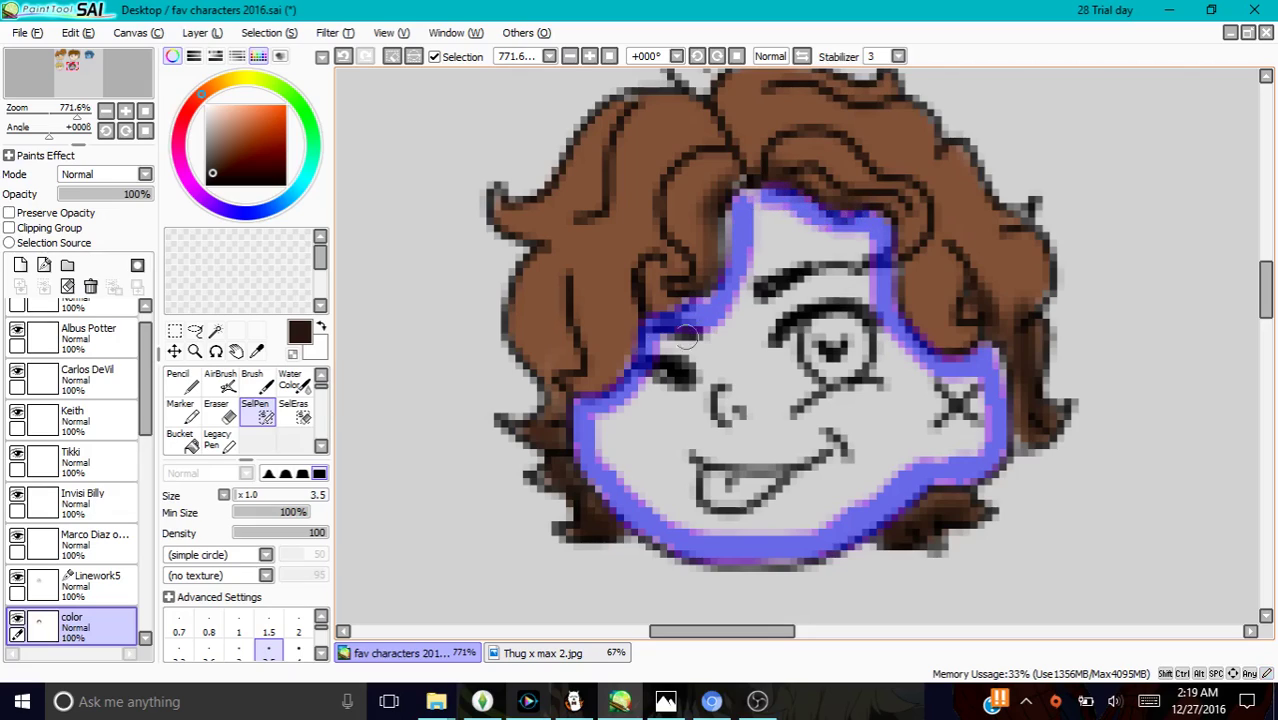
# Fill in the rest of the face selection with the SelPen, using sizes 4.0 and 7.0
pyautogui.click(298, 650)
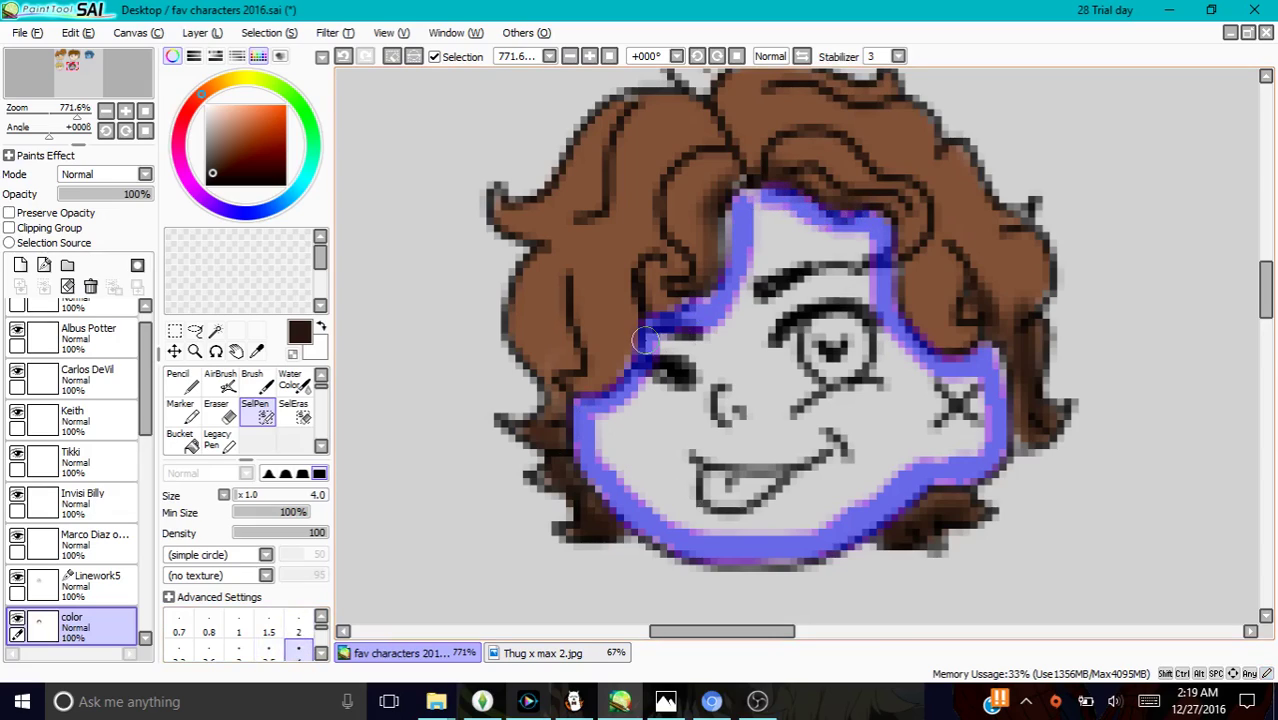
pyautogui.moveTo(609, 426)
pyautogui.mouseDown()
pyautogui.moveTo(617, 467)
pyautogui.moveTo(616, 400)
pyautogui.moveTo(677, 398)
pyautogui.moveTo(638, 434)
pyautogui.mouseUp()
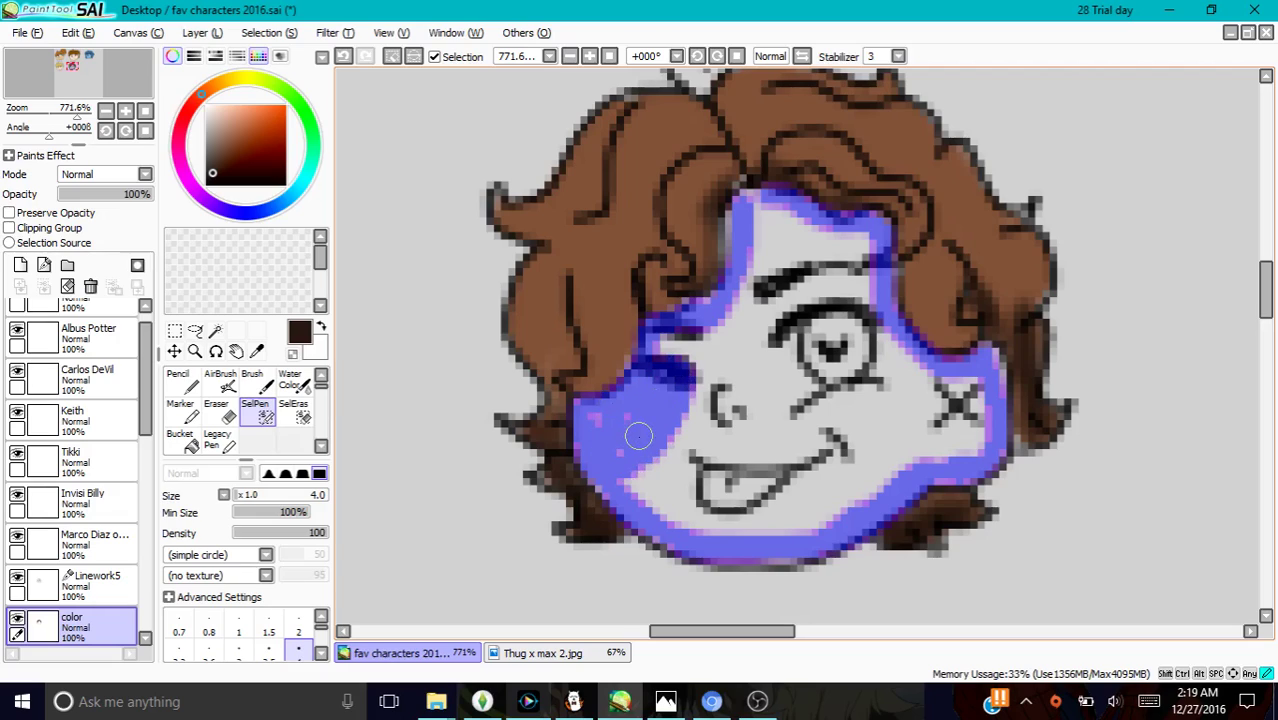
pyautogui.moveTo(324, 628); pyautogui.dragTo(326, 636)
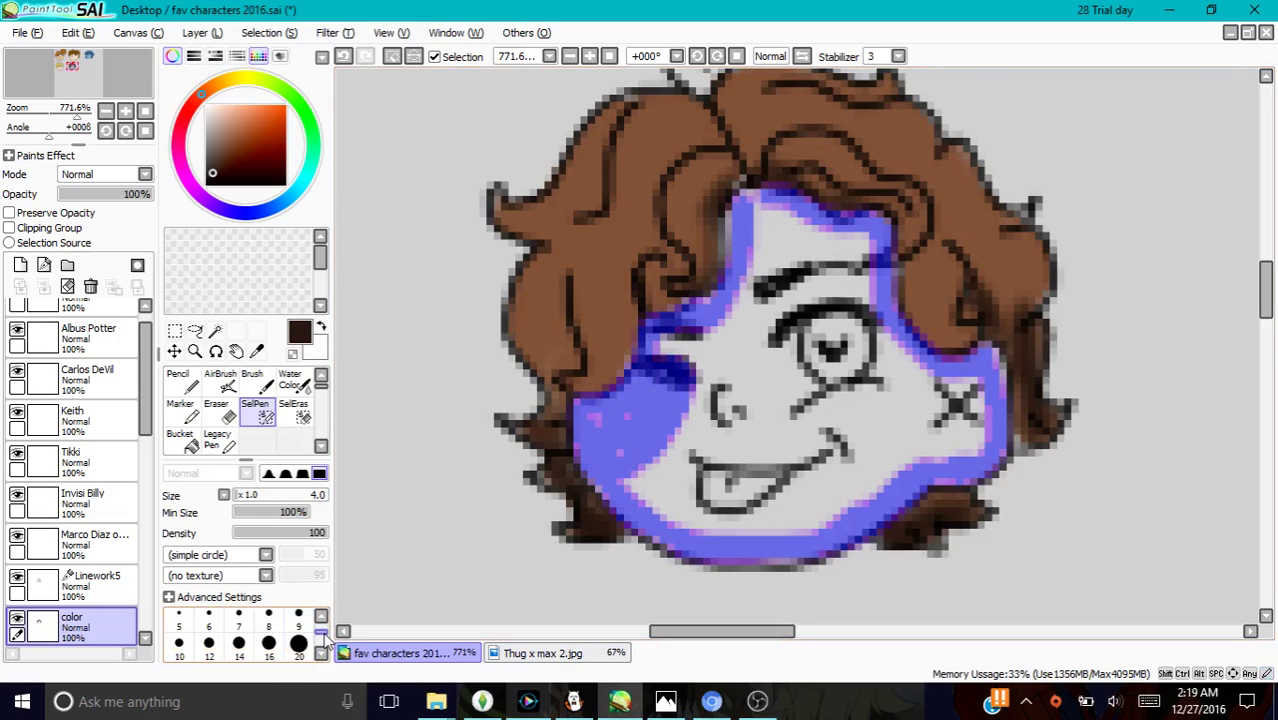
pyautogui.click(238, 622)
pyautogui.moveTo(700, 395)
pyautogui.mouseDown()
pyautogui.moveTo(668, 427)
pyautogui.moveTo(694, 474)
pyautogui.moveTo(645, 487)
pyautogui.moveTo(680, 497)
pyautogui.moveTo(620, 437)
pyautogui.moveTo(738, 506)
pyautogui.moveTo(795, 505)
pyautogui.moveTo(674, 509)
pyautogui.moveTo(730, 509)
pyautogui.moveTo(714, 470)
pyautogui.moveTo(775, 480)
pyautogui.moveTo(771, 462)
pyautogui.moveTo(687, 507)
pyautogui.moveTo(791, 519)
pyautogui.moveTo(907, 473)
pyautogui.moveTo(818, 484)
pyautogui.moveTo(865, 457)
pyautogui.moveTo(965, 432)
pyautogui.moveTo(938, 451)
pyautogui.moveTo(965, 446)
pyautogui.moveTo(975, 405)
pyautogui.moveTo(931, 398)
pyautogui.moveTo(961, 402)
pyautogui.moveTo(968, 390)
pyautogui.moveTo(944, 412)
pyautogui.moveTo(835, 433)
pyautogui.moveTo(880, 416)
pyautogui.moveTo(901, 389)
pyautogui.moveTo(849, 291)
pyautogui.moveTo(762, 220)
pyautogui.moveTo(818, 242)
pyautogui.moveTo(763, 208)
pyautogui.moveTo(864, 263)
pyautogui.moveTo(861, 235)
pyautogui.moveTo(869, 326)
pyautogui.moveTo(766, 312)
pyautogui.moveTo(782, 252)
pyautogui.moveTo(740, 325)
pyautogui.moveTo(771, 231)
pyautogui.moveTo(678, 393)
pyautogui.moveTo(715, 362)
pyautogui.moveTo(659, 348)
pyautogui.moveTo(861, 323)
pyautogui.moveTo(752, 382)
pyautogui.moveTo(762, 392)
pyautogui.moveTo(831, 285)
pyautogui.moveTo(695, 463)
pyautogui.moveTo(683, 458)
pyautogui.moveTo(807, 427)
pyautogui.moveTo(719, 448)
pyautogui.moveTo(701, 432)
pyautogui.moveTo(613, 456)
pyautogui.moveTo(604, 435)
pyautogui.moveTo(624, 489)
pyautogui.moveTo(653, 500)
pyautogui.moveTo(589, 382)
pyautogui.moveTo(609, 408)
pyautogui.moveTo(838, 368)
pyautogui.moveTo(807, 456)
pyautogui.moveTo(930, 374)
pyautogui.moveTo(950, 399)
pyautogui.mouseUp()
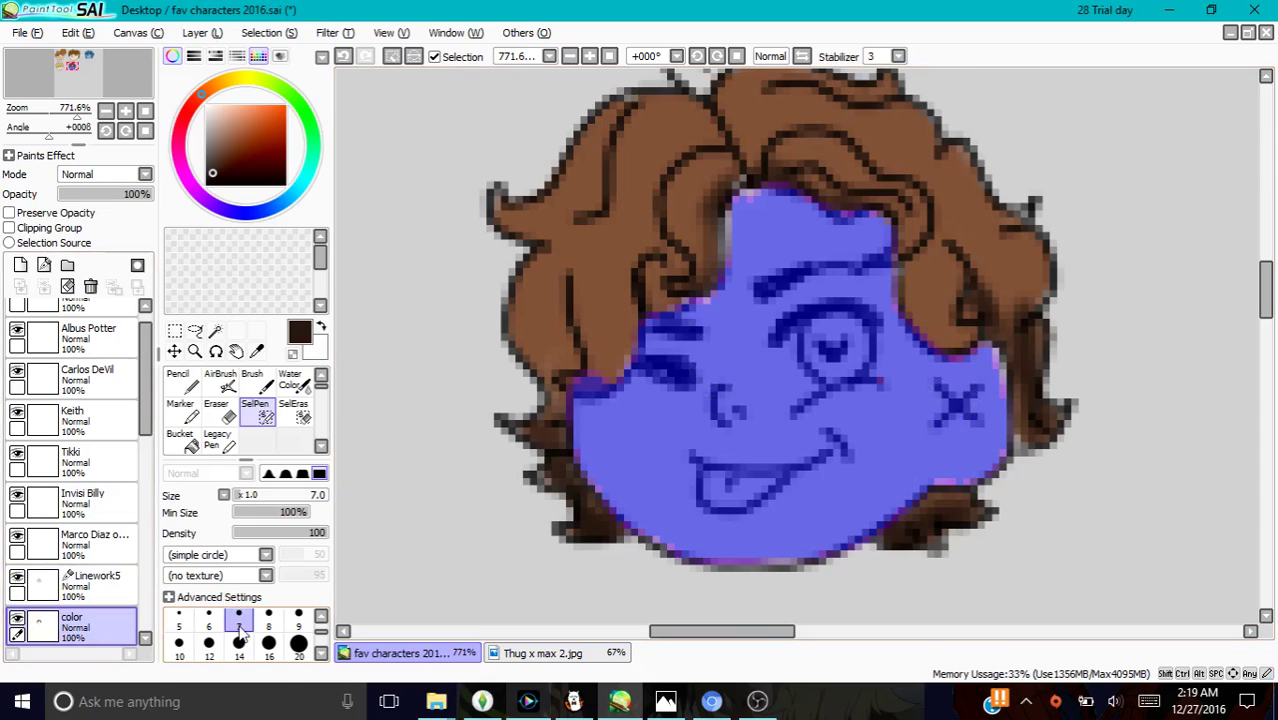
# Sample the light skin tone from the brown-haired character's face in Thug x max 2.jpg and return to the fav characters drawing
pyautogui.click(180, 386)
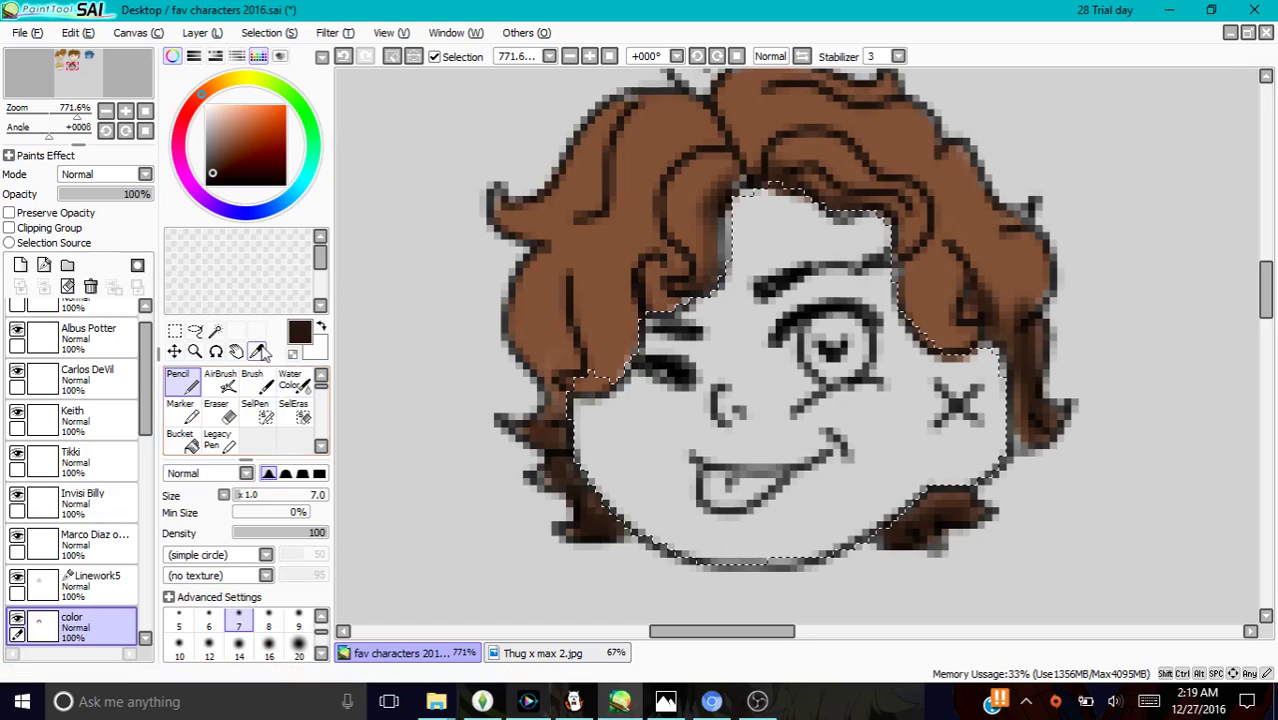
pyautogui.press('alt')
pyautogui.click(584, 663)
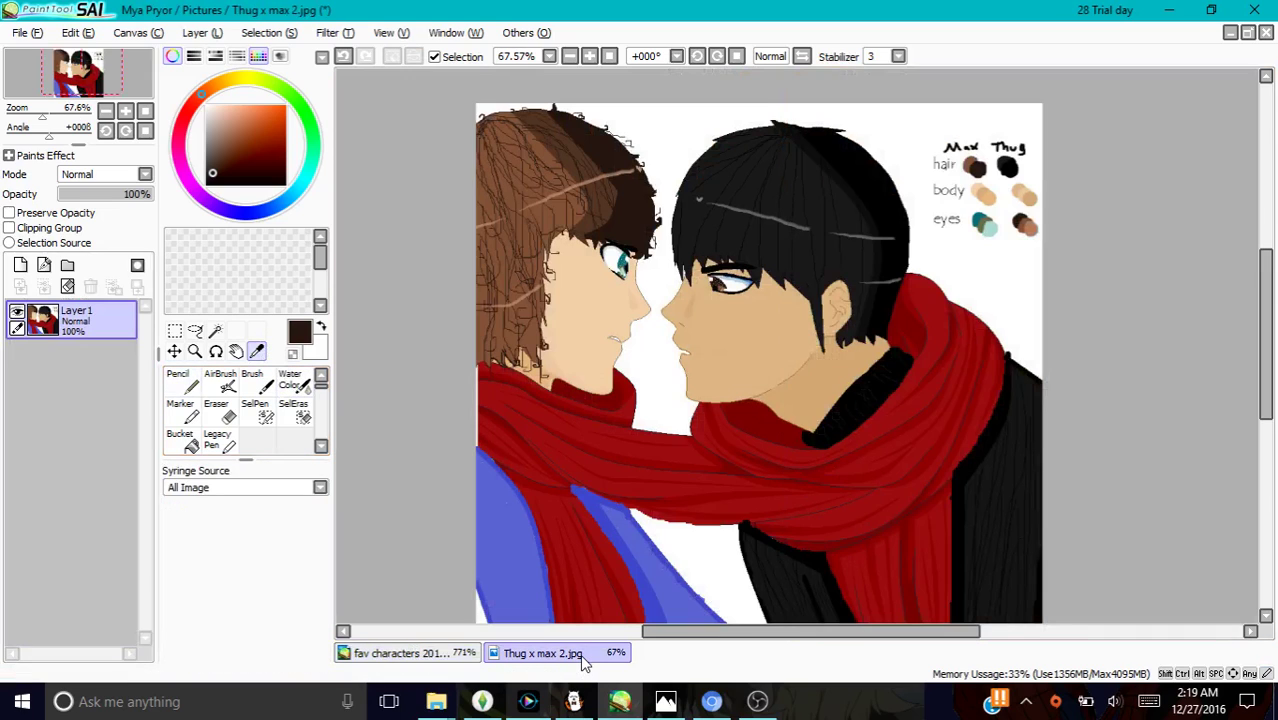
pyautogui.click(567, 311)
pyautogui.click(418, 653)
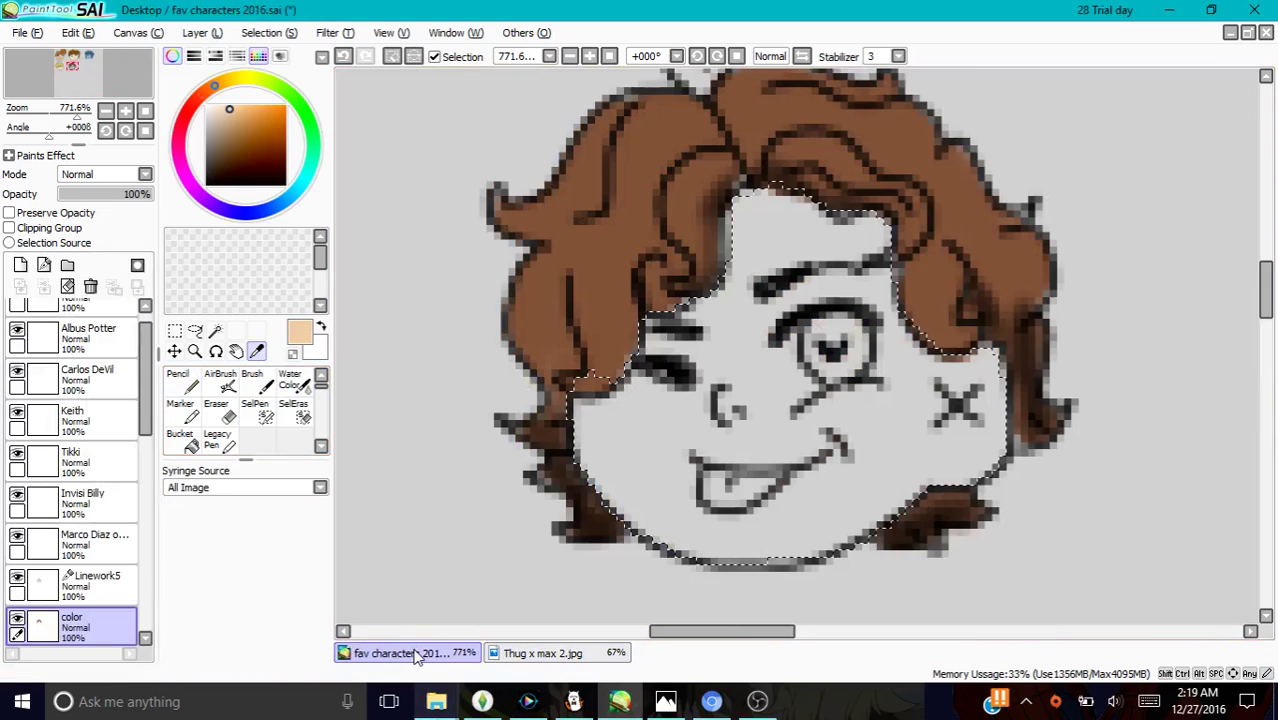
pyautogui.click(604, 424)
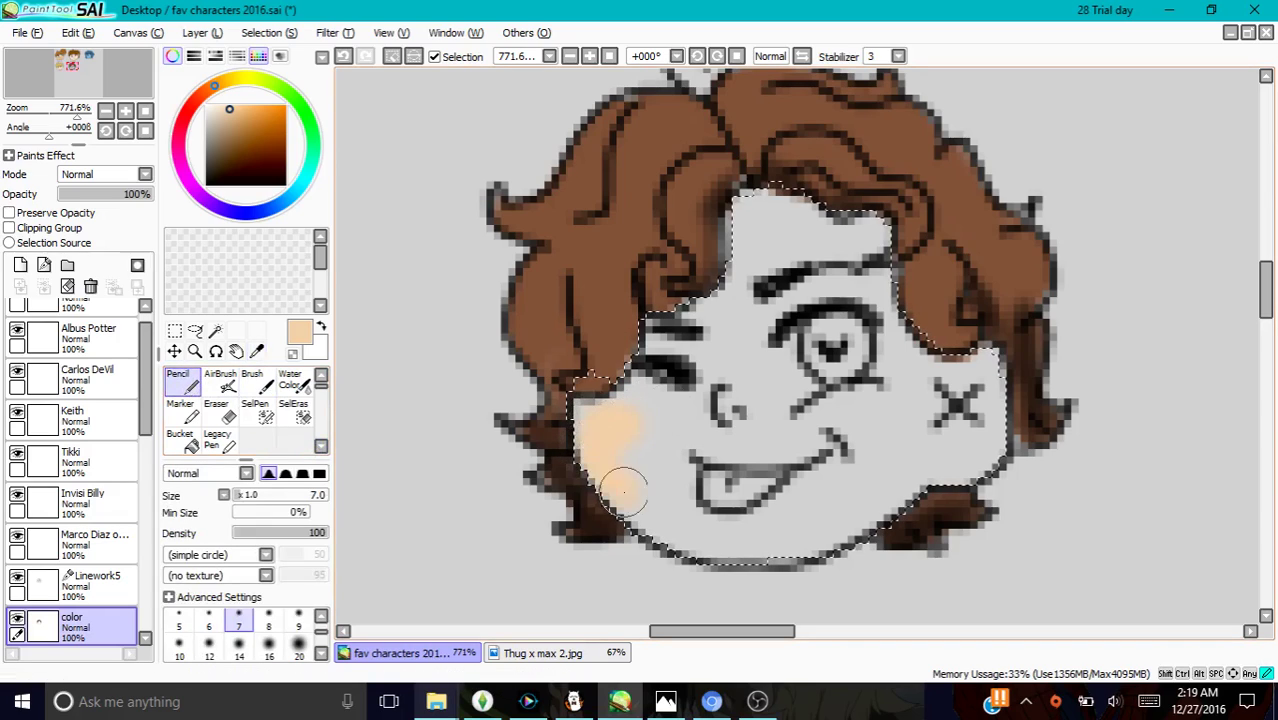
pyautogui.moveTo(594, 441)
pyautogui.mouseDown()
pyautogui.moveTo(669, 536)
pyautogui.moveTo(797, 555)
pyautogui.moveTo(730, 538)
pyautogui.moveTo(897, 486)
pyautogui.moveTo(843, 506)
pyautogui.moveTo(956, 432)
pyautogui.moveTo(956, 405)
pyautogui.moveTo(920, 379)
pyautogui.moveTo(973, 383)
pyautogui.moveTo(980, 368)
pyautogui.moveTo(975, 433)
pyautogui.moveTo(930, 458)
pyautogui.moveTo(962, 453)
pyautogui.moveTo(991, 385)
pyautogui.moveTo(937, 463)
pyautogui.moveTo(974, 451)
pyautogui.moveTo(926, 415)
pyautogui.moveTo(983, 358)
pyautogui.mouseUp()
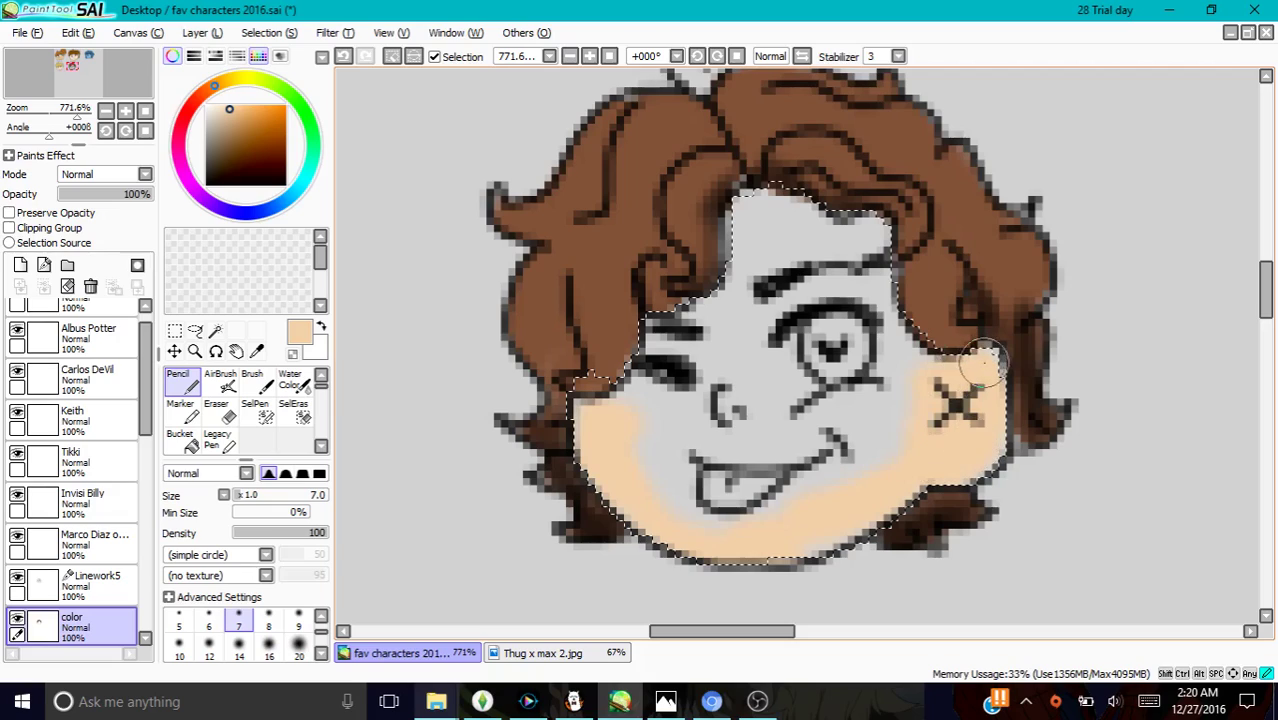
pyautogui.moveTo(925, 388)
pyautogui.mouseDown()
pyautogui.moveTo(871, 288)
pyautogui.moveTo(863, 240)
pyautogui.moveTo(875, 231)
pyautogui.moveTo(840, 235)
pyautogui.moveTo(788, 204)
pyautogui.moveTo(748, 200)
pyautogui.moveTo(730, 299)
pyautogui.moveTo(656, 336)
pyautogui.moveTo(616, 398)
pyautogui.mouseUp()
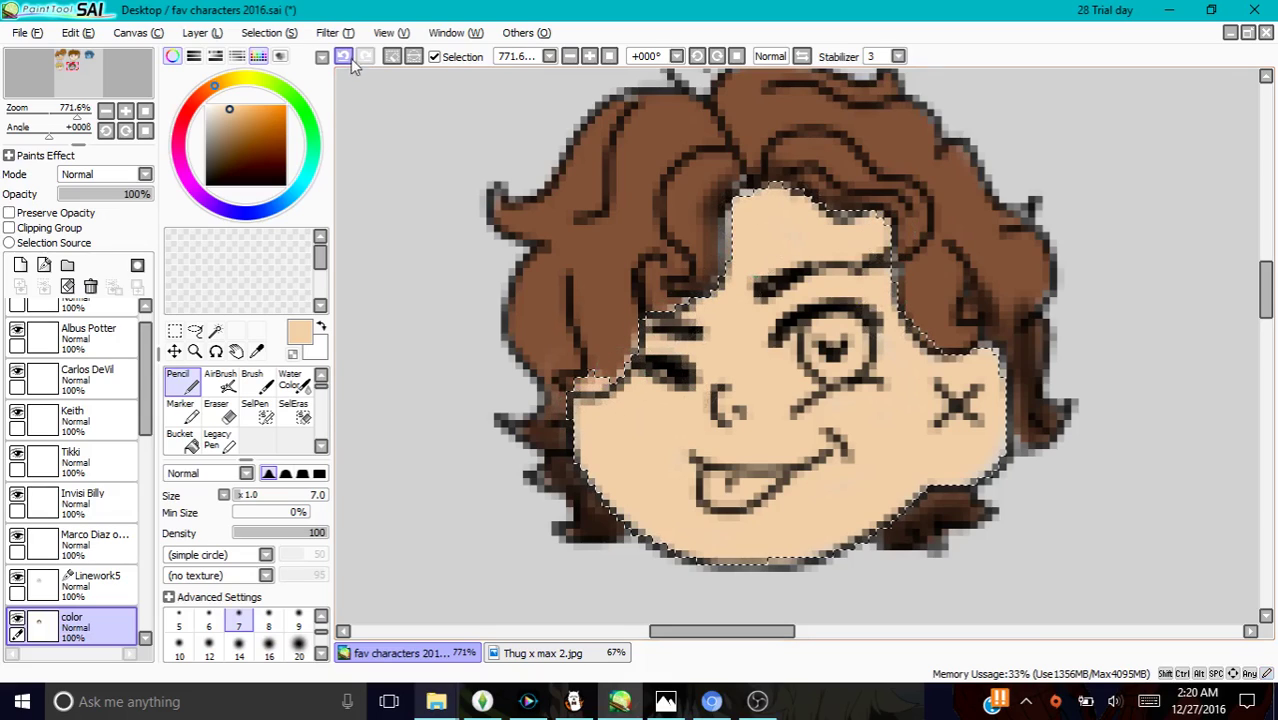
pyautogui.press('Delete')
# Paint the selected face evenly with the light skin tone, including the forehead, cheeks and chin, using the Pencil at size 7.0
pyautogui.moveTo(568, 437); pyautogui.dragTo(612, 468)
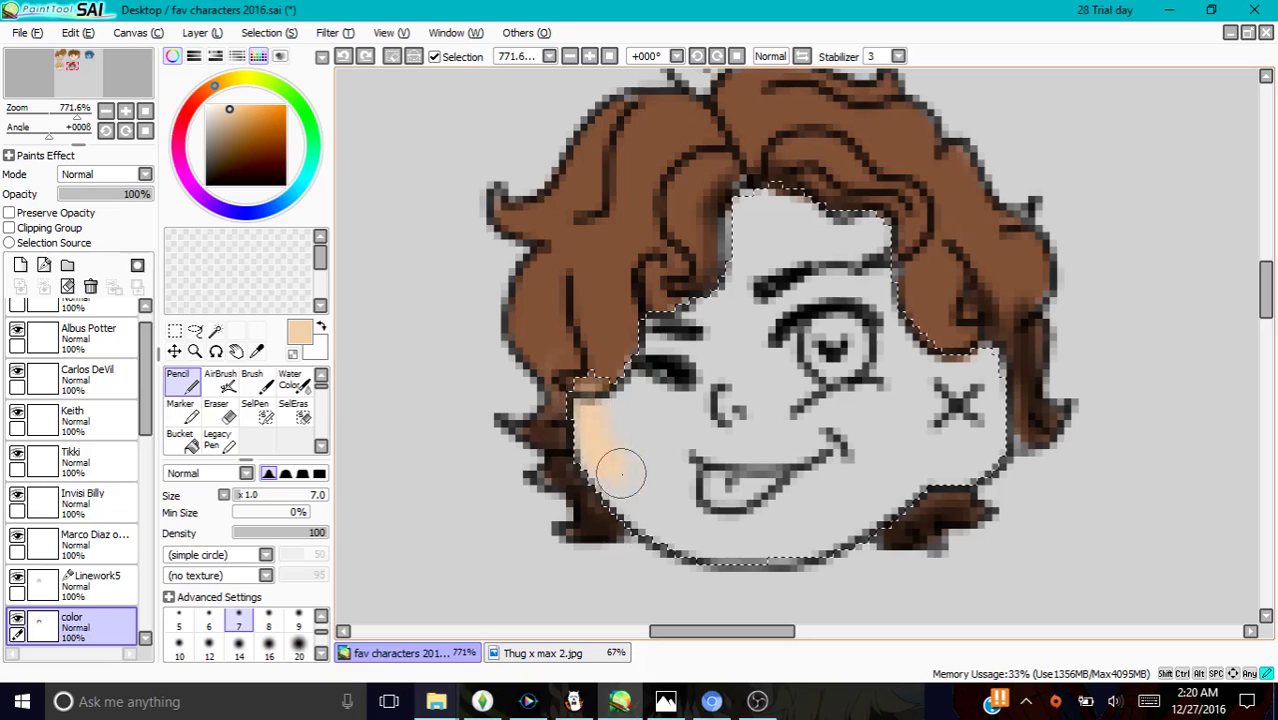
pyautogui.moveTo(686, 530)
pyautogui.mouseDown()
pyautogui.moveTo(881, 520)
pyautogui.moveTo(939, 456)
pyautogui.moveTo(982, 369)
pyautogui.moveTo(982, 415)
pyautogui.moveTo(875, 493)
pyautogui.moveTo(1001, 436)
pyautogui.moveTo(940, 418)
pyautogui.moveTo(904, 446)
pyautogui.moveTo(927, 433)
pyautogui.moveTo(866, 374)
pyautogui.moveTo(900, 409)
pyautogui.moveTo(856, 260)
pyautogui.moveTo(892, 369)
pyautogui.moveTo(881, 284)
pyautogui.moveTo(832, 393)
pyautogui.moveTo(833, 282)
pyautogui.moveTo(814, 453)
pyautogui.moveTo(861, 296)
pyautogui.moveTo(782, 566)
pyautogui.moveTo(868, 480)
pyautogui.moveTo(835, 459)
pyautogui.moveTo(744, 552)
pyautogui.moveTo(777, 535)
pyautogui.moveTo(664, 500)
pyautogui.mouseUp()
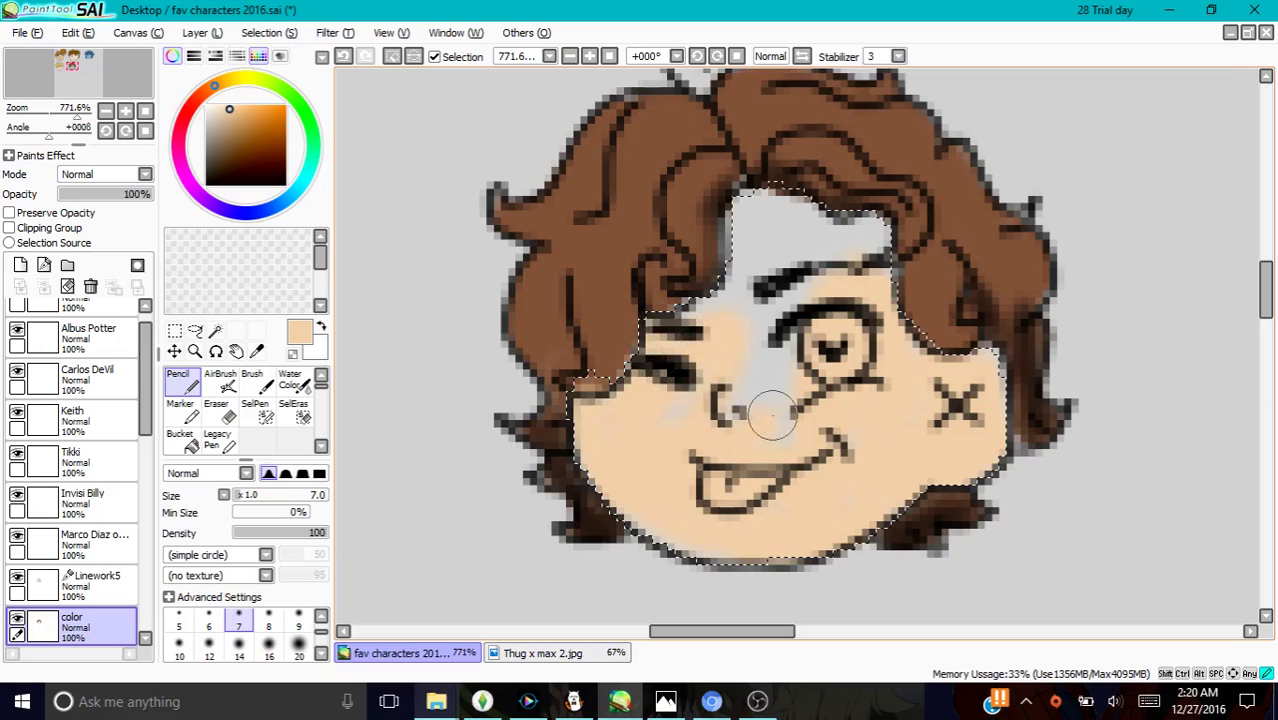
pyautogui.moveTo(773, 468); pyautogui.dragTo(689, 492)
pyautogui.moveTo(755, 276); pyautogui.dragTo(751, 209)
pyautogui.moveTo(697, 300)
pyautogui.mouseDown()
pyautogui.moveTo(775, 207)
pyautogui.moveTo(836, 234)
pyautogui.moveTo(869, 232)
pyautogui.moveTo(808, 296)
pyautogui.mouseUp()
pyautogui.moveTo(790, 355)
pyautogui.mouseDown()
pyautogui.moveTo(825, 418)
pyautogui.moveTo(760, 428)
pyautogui.mouseUp()
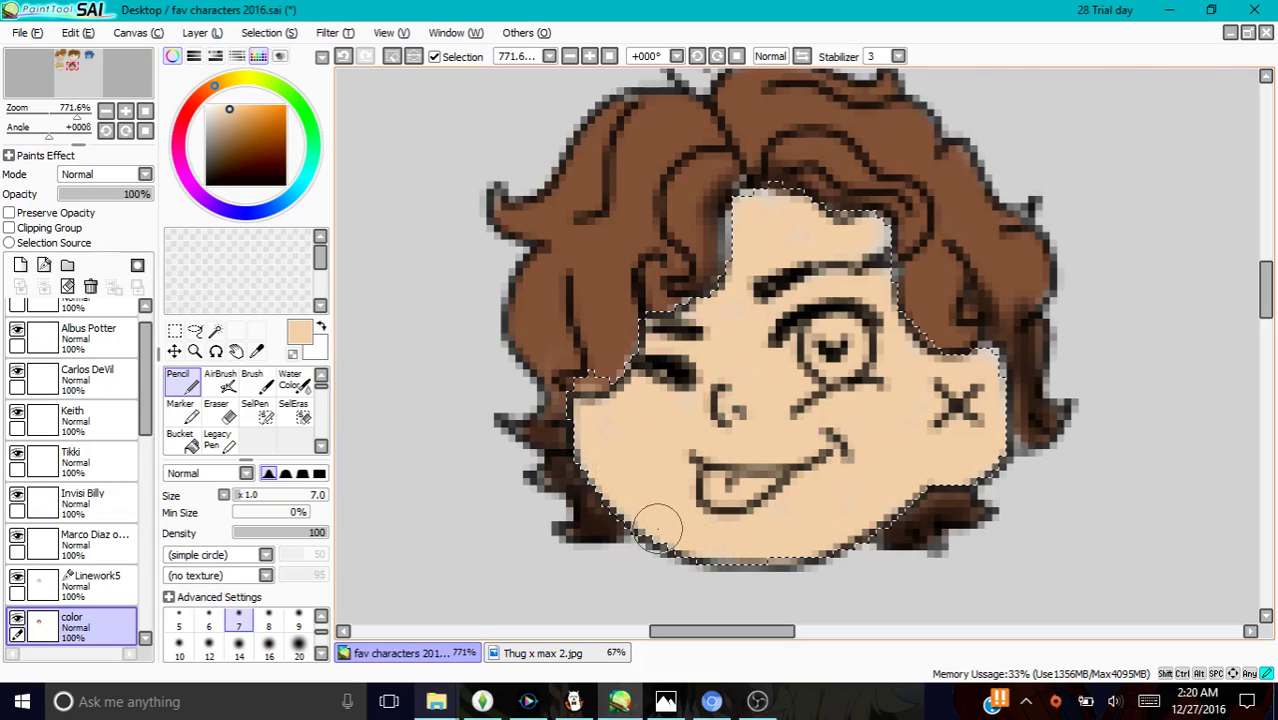
pyautogui.moveTo(744, 226)
pyautogui.mouseDown()
pyautogui.moveTo(743, 258)
pyautogui.moveTo(737, 232)
pyautogui.moveTo(765, 198)
pyautogui.moveTo(880, 245)
pyautogui.mouseUp()
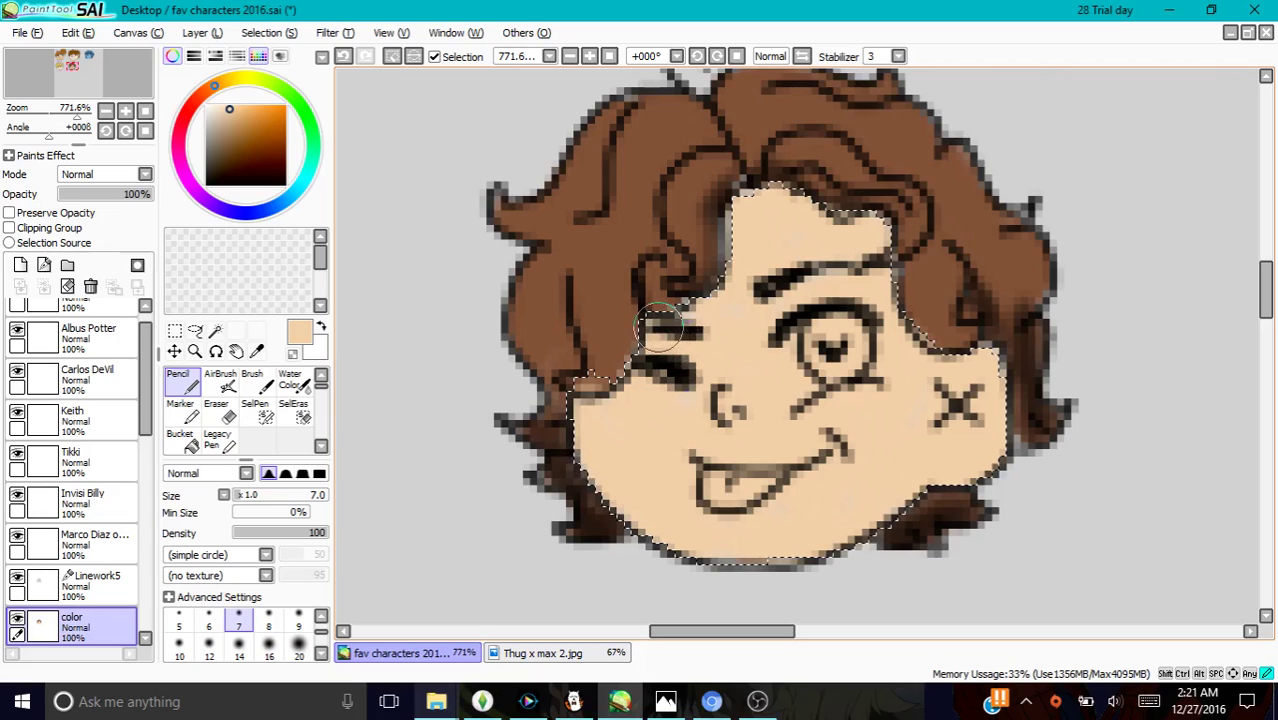
# Clear the face selection and mask the open eye, including its white area, with the SelPen at size 5.0
pyautogui.click(256, 411)
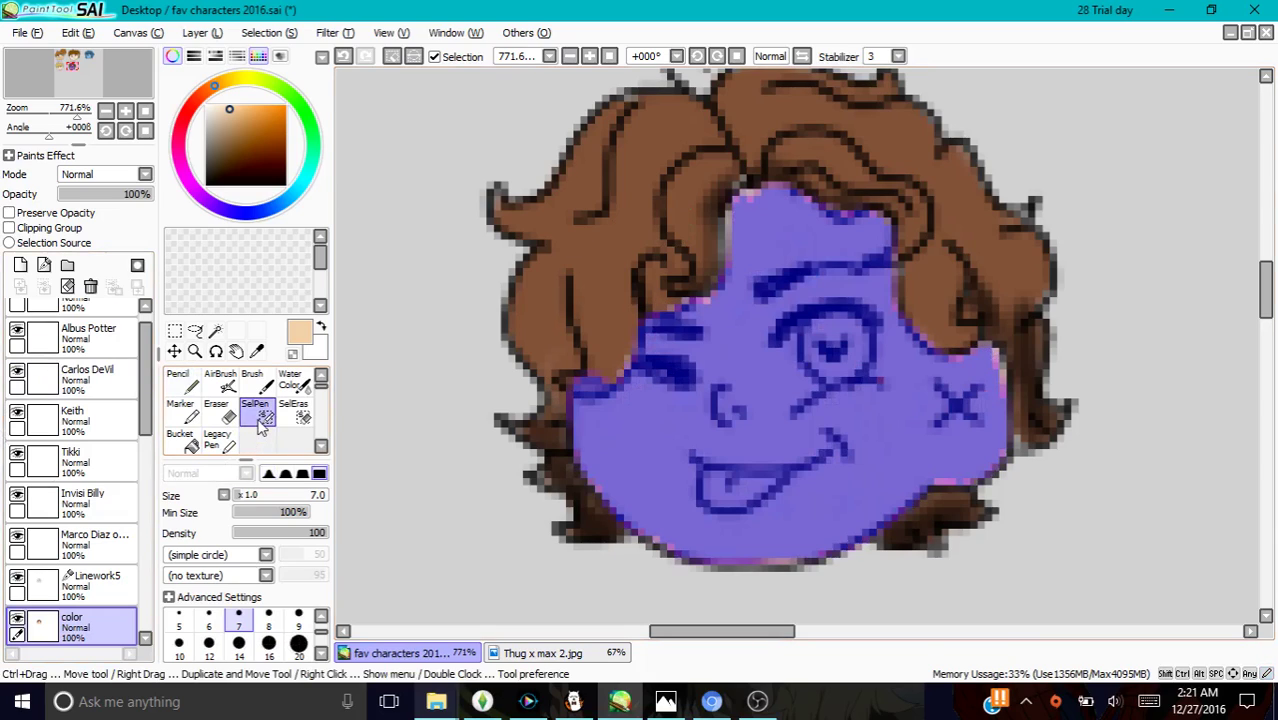
pyautogui.click(398, 56)
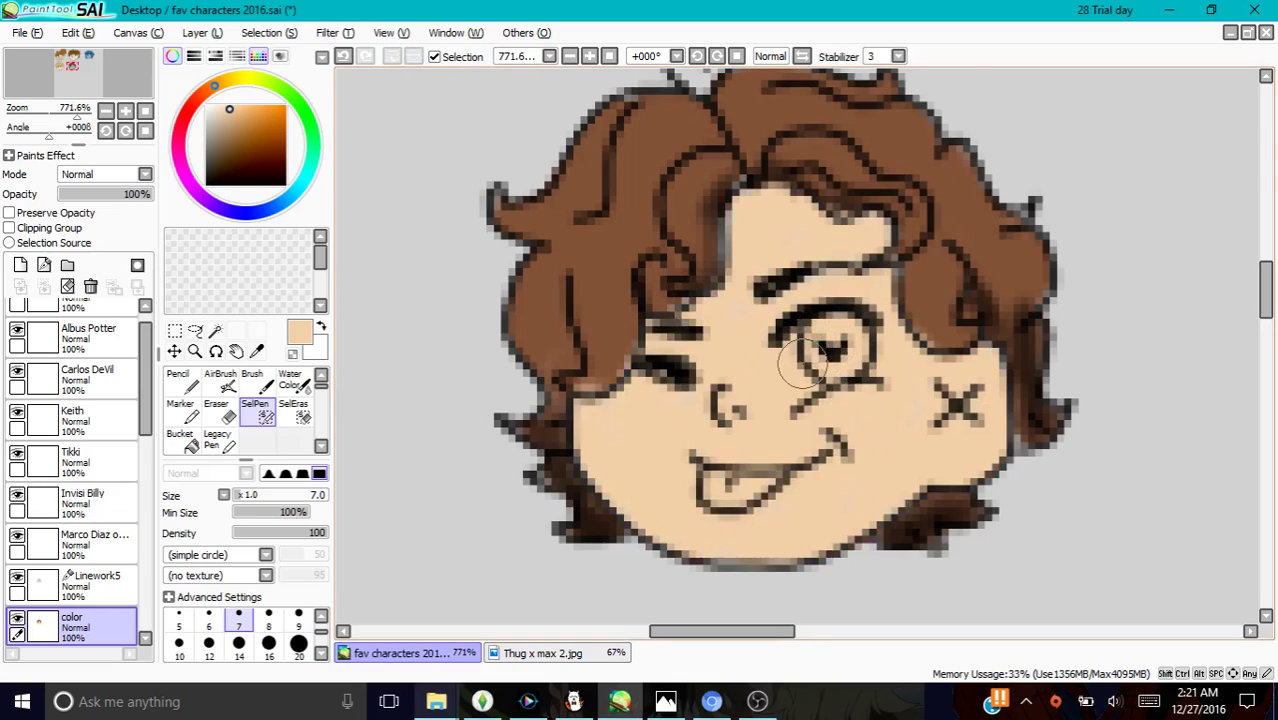
pyautogui.click(180, 620)
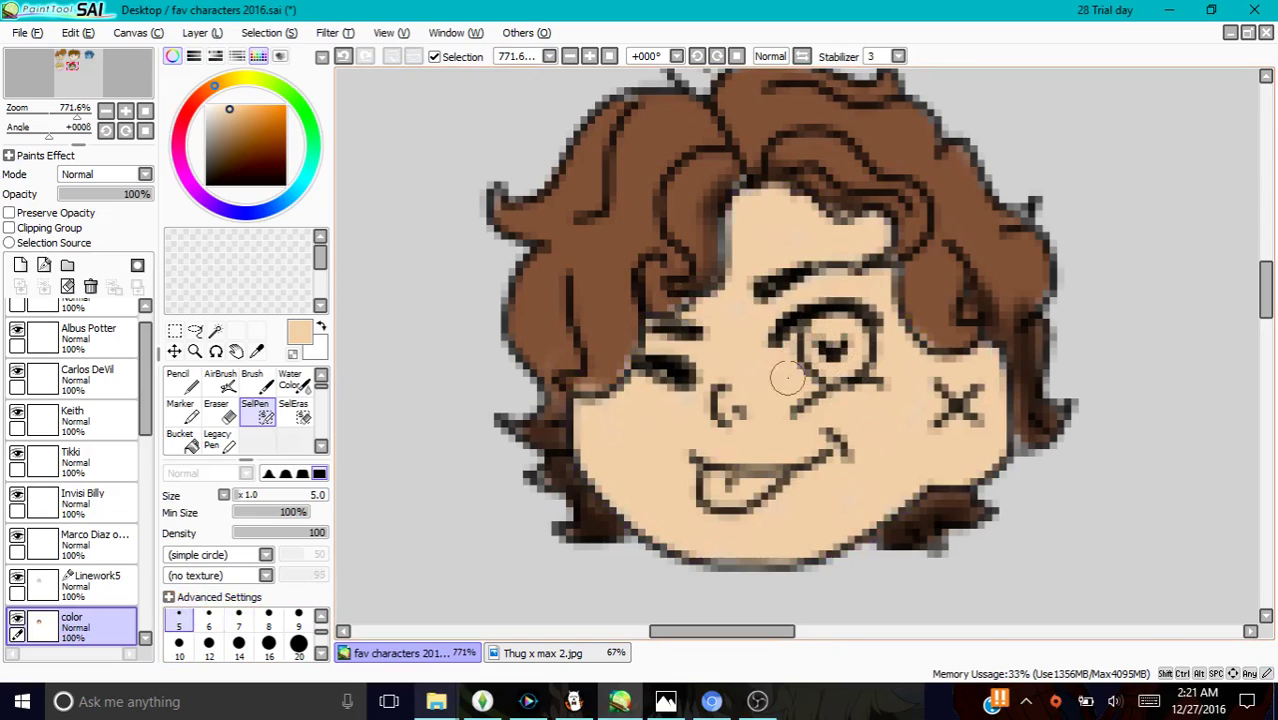
pyautogui.moveTo(790, 352)
pyautogui.mouseDown()
pyautogui.moveTo(868, 362)
pyautogui.moveTo(843, 327)
pyautogui.moveTo(824, 344)
pyautogui.moveTo(834, 366)
pyautogui.moveTo(829, 346)
pyautogui.moveTo(812, 348)
pyautogui.moveTo(826, 360)
pyautogui.moveTo(822, 330)
pyautogui.mouseUp()
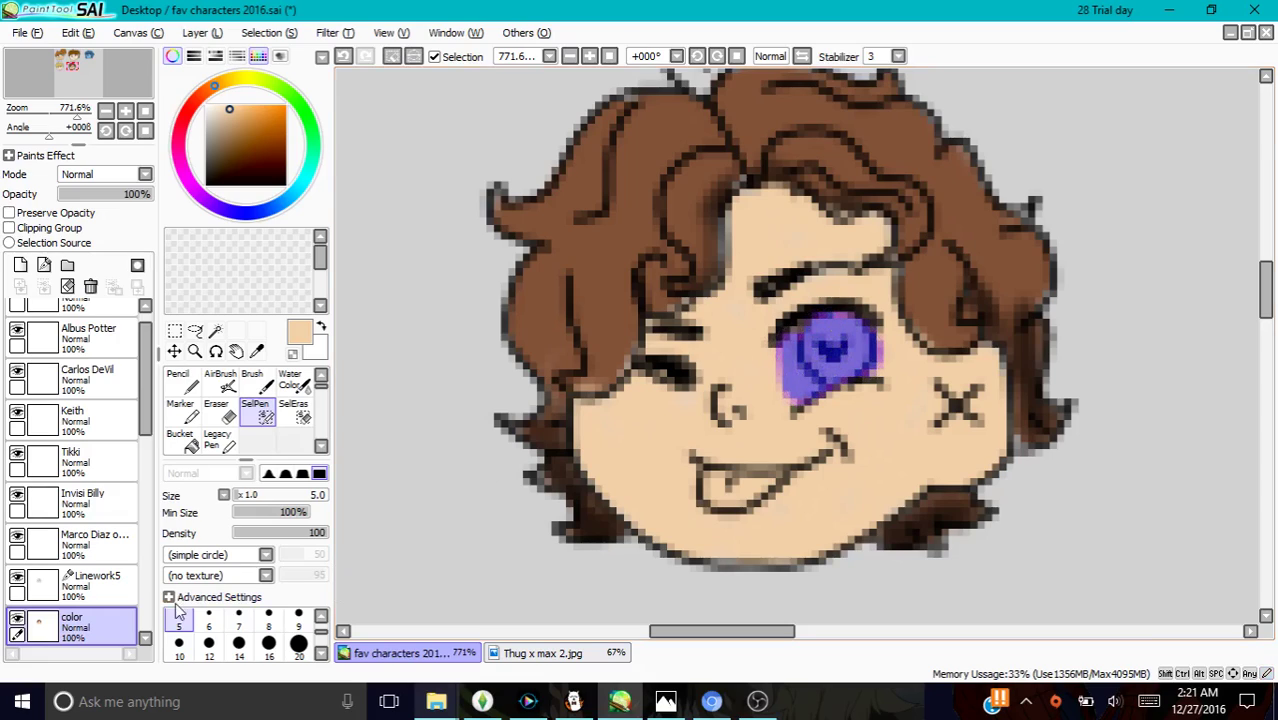
# Set the color to white and paint the selected eye with the Pencil at size 7.0
pyautogui.moveTo(231, 104); pyautogui.dragTo(206, 104)
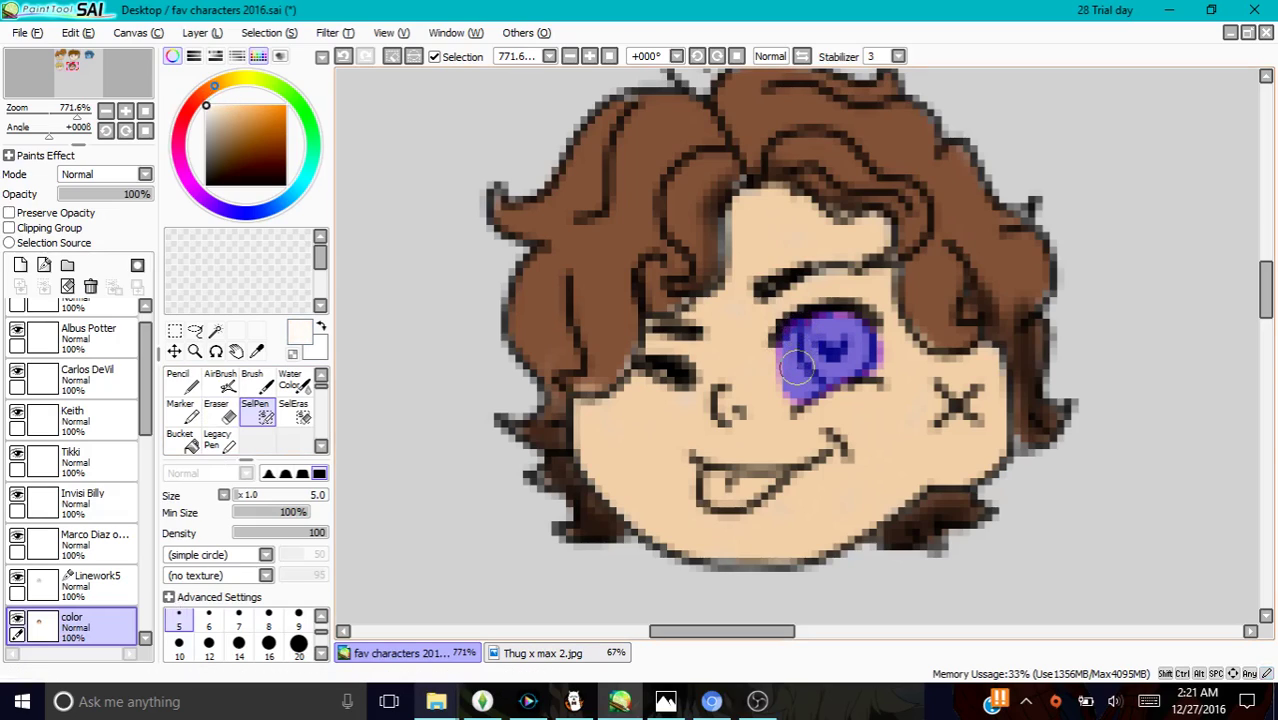
pyautogui.press('n')
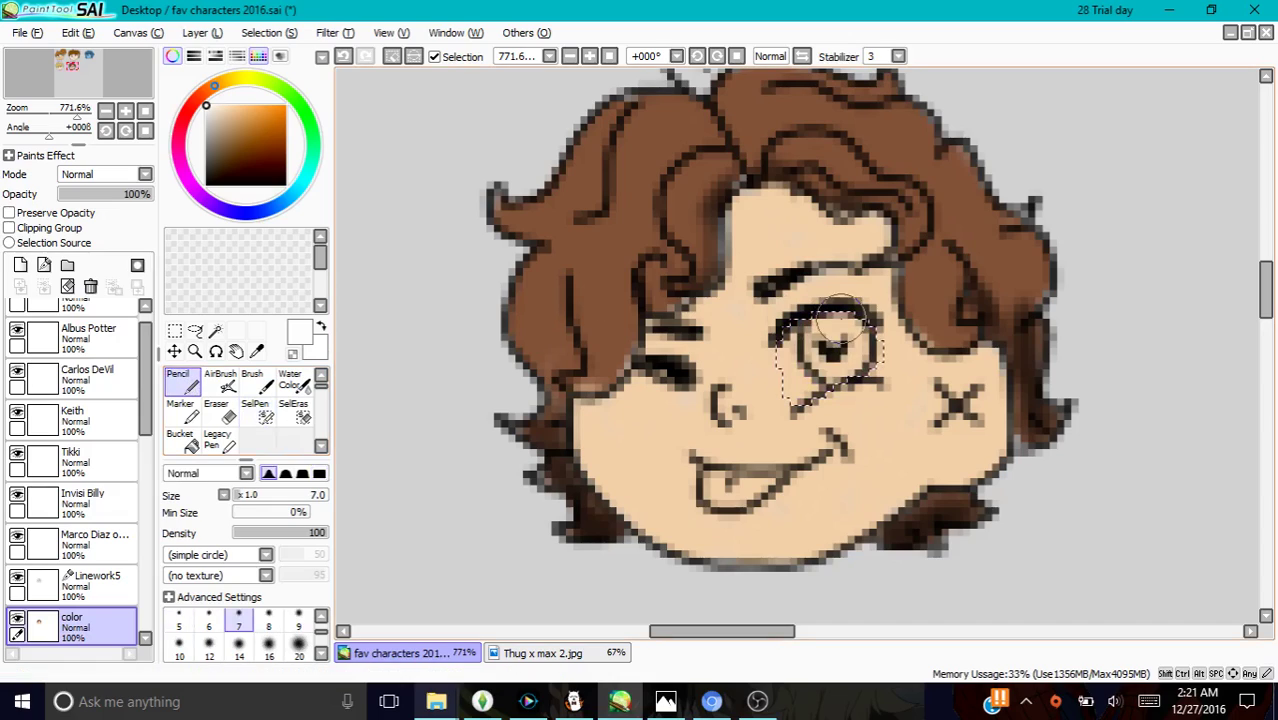
pyautogui.moveTo(806, 378)
pyautogui.mouseDown()
pyautogui.moveTo(799, 338)
pyautogui.moveTo(827, 371)
pyautogui.moveTo(847, 329)
pyautogui.moveTo(779, 375)
pyautogui.mouseUp()
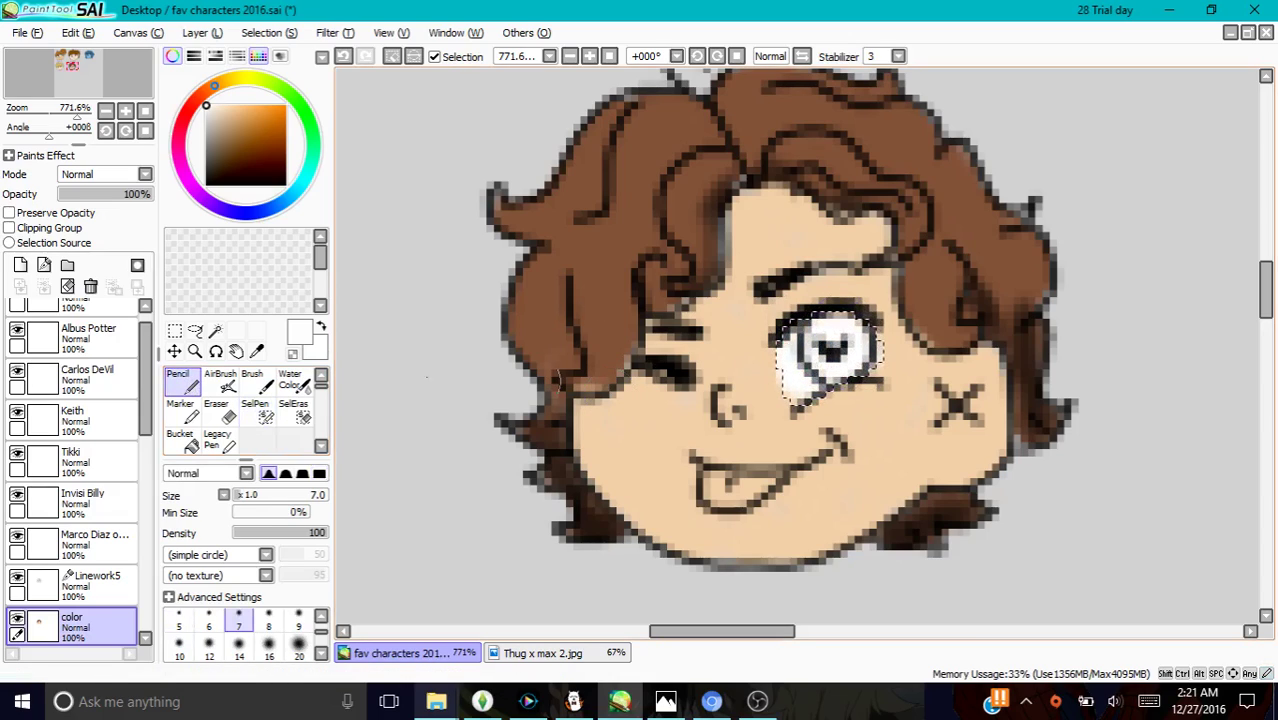
# Sample the light teal from Max's eye swatches in the reference picture and return to the fav characters drawing
pyautogui.click(256, 350)
pyautogui.click(601, 656)
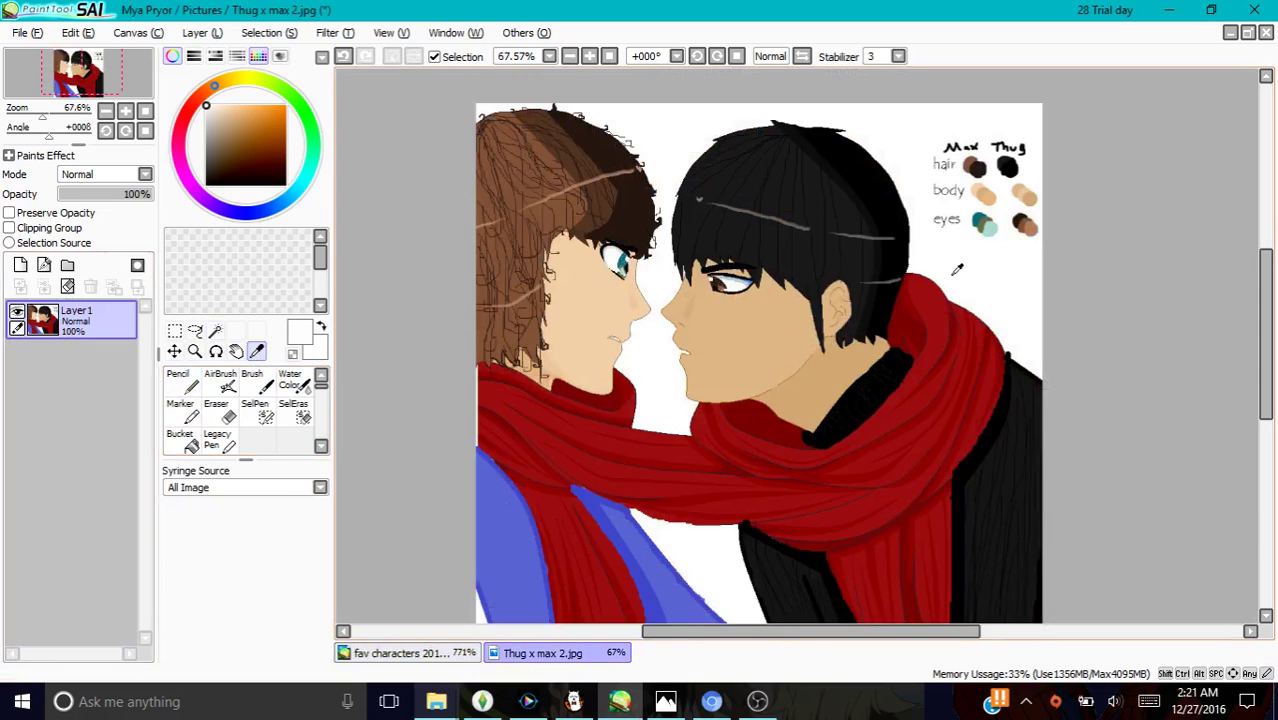
pyautogui.click(988, 228)
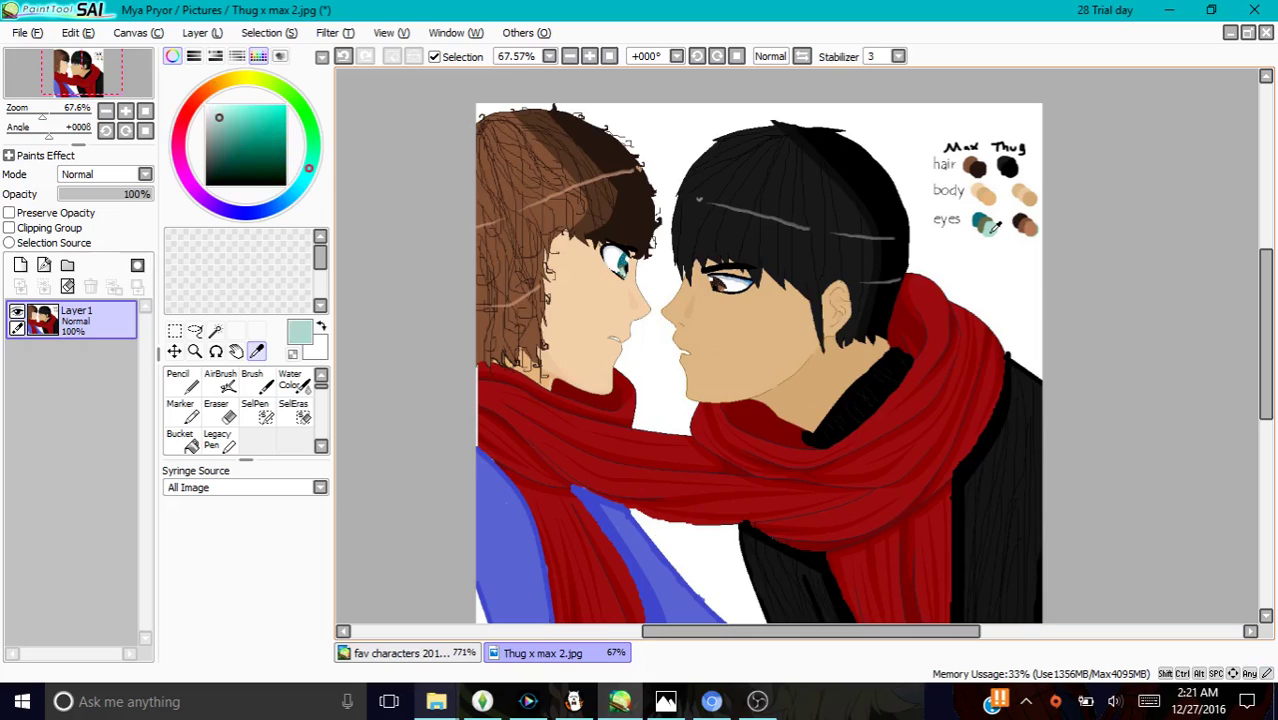
pyautogui.click(425, 653)
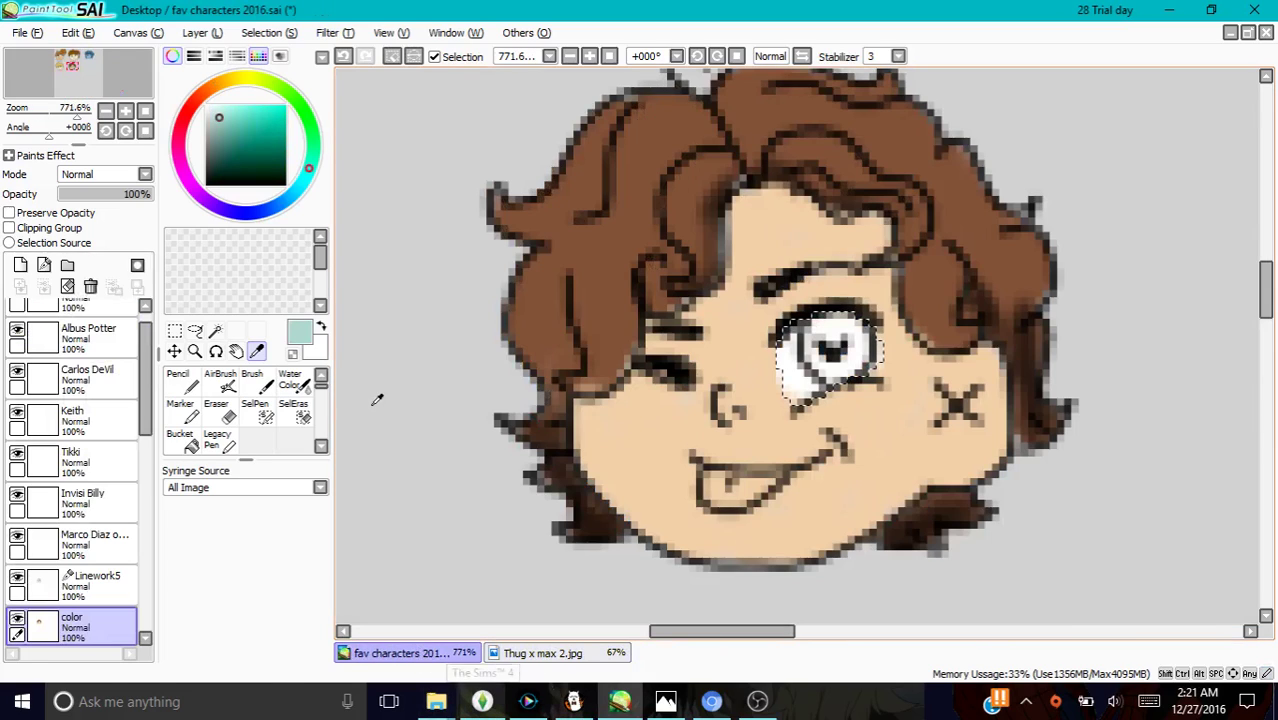
# Replace the eye selection with one covering only the iris, using the SelPen at size 5.0, and paint it light teal with the Pencil
pyautogui.click(182, 388)
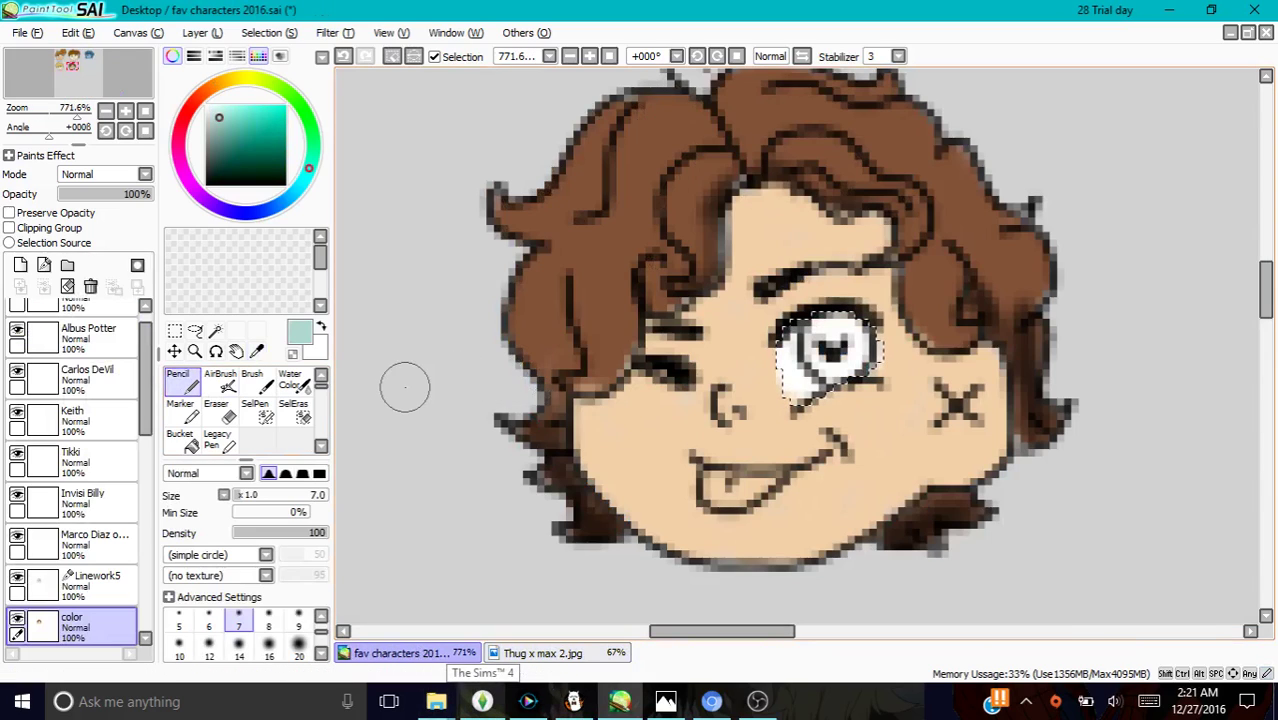
pyautogui.click(258, 410)
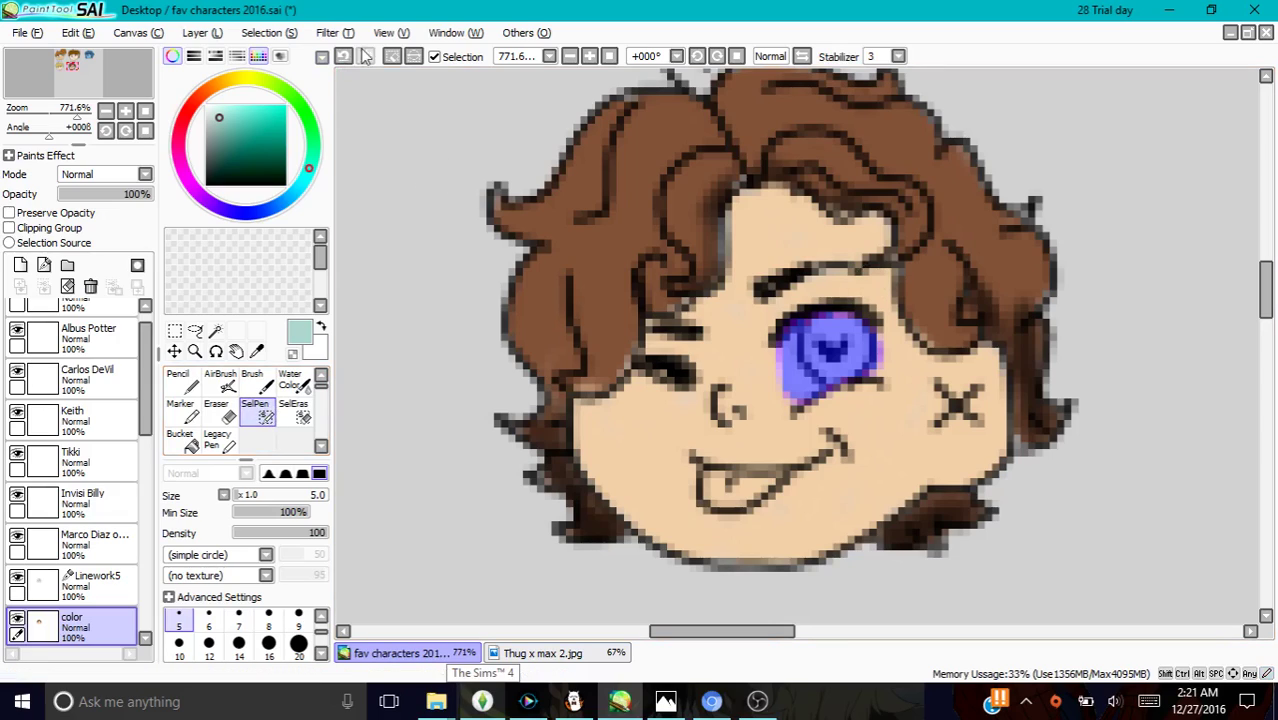
pyautogui.click(365, 57)
pyautogui.moveTo(835, 328)
pyautogui.mouseDown()
pyautogui.moveTo(828, 345)
pyautogui.moveTo(845, 352)
pyautogui.moveTo(850, 340)
pyautogui.moveTo(836, 347)
pyautogui.mouseUp()
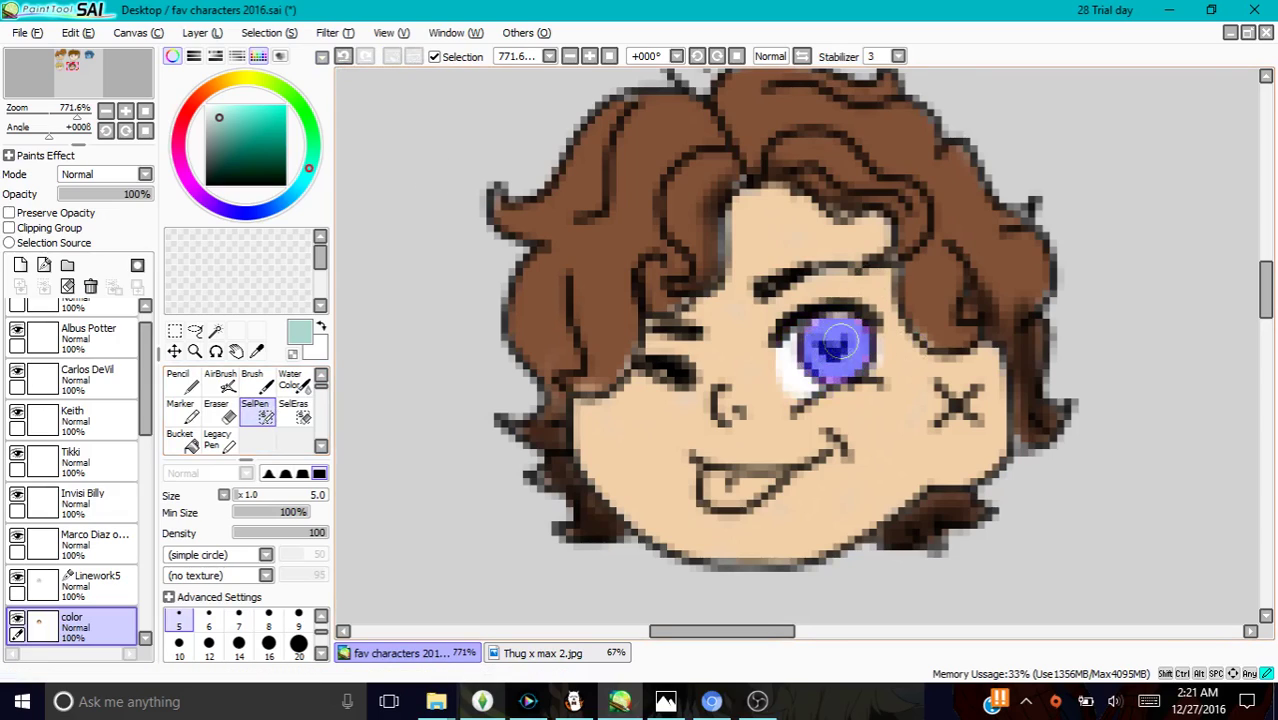
pyautogui.click(180, 378)
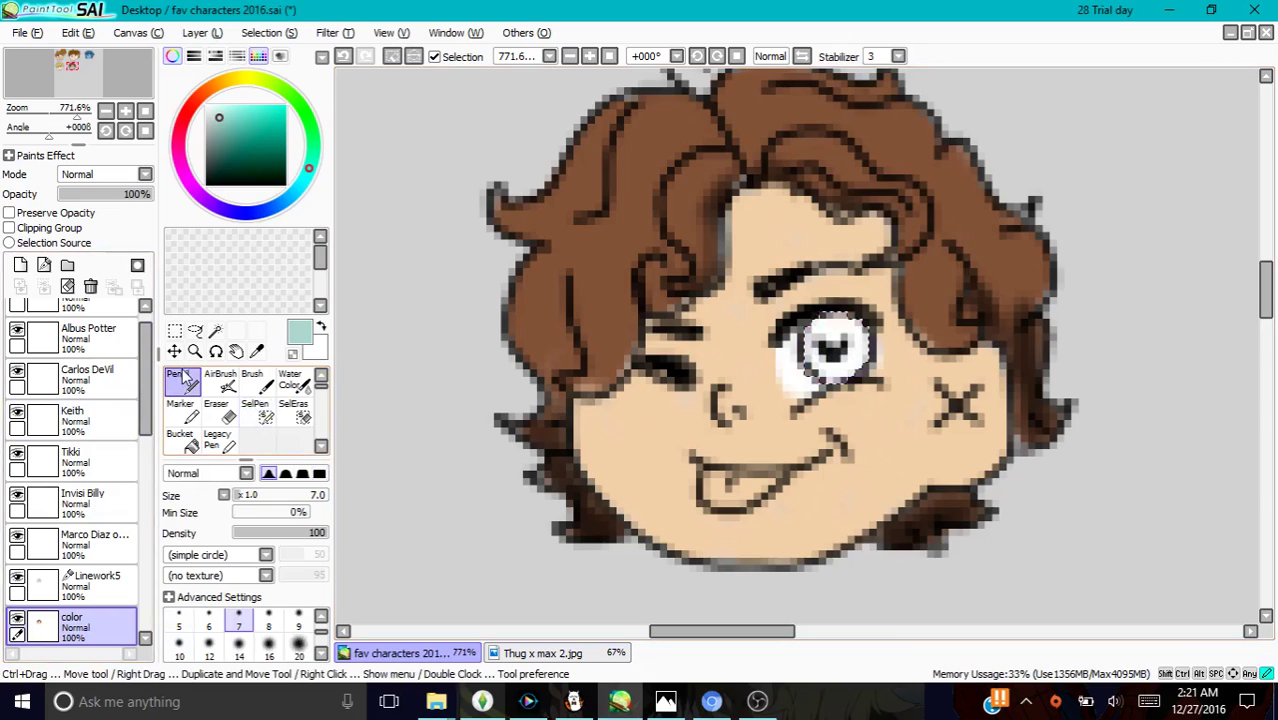
pyautogui.moveTo(826, 336)
pyautogui.mouseDown()
pyautogui.moveTo(850, 345)
pyautogui.moveTo(840, 330)
pyautogui.moveTo(835, 398)
pyautogui.mouseUp()
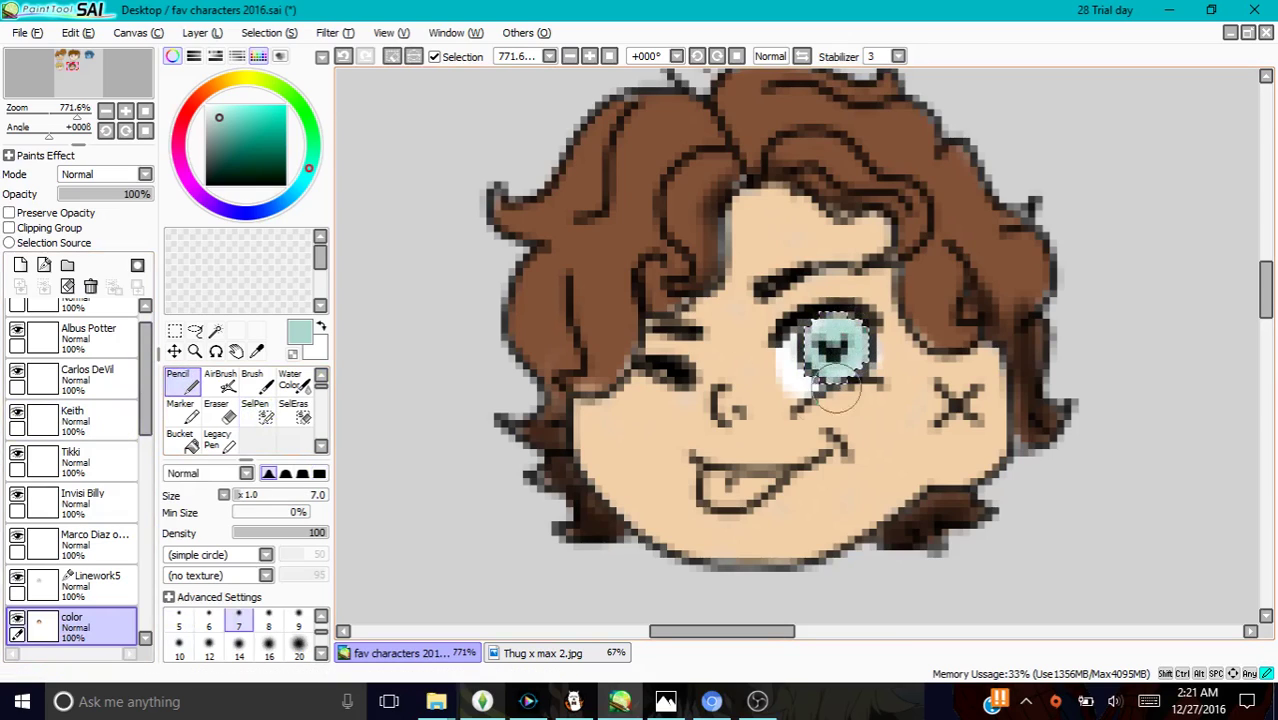
# Sample the dark teal from Max's eye swatches in the Thug x max 2.jpg reference and return to the fav characters drawing
pyautogui.click(575, 653)
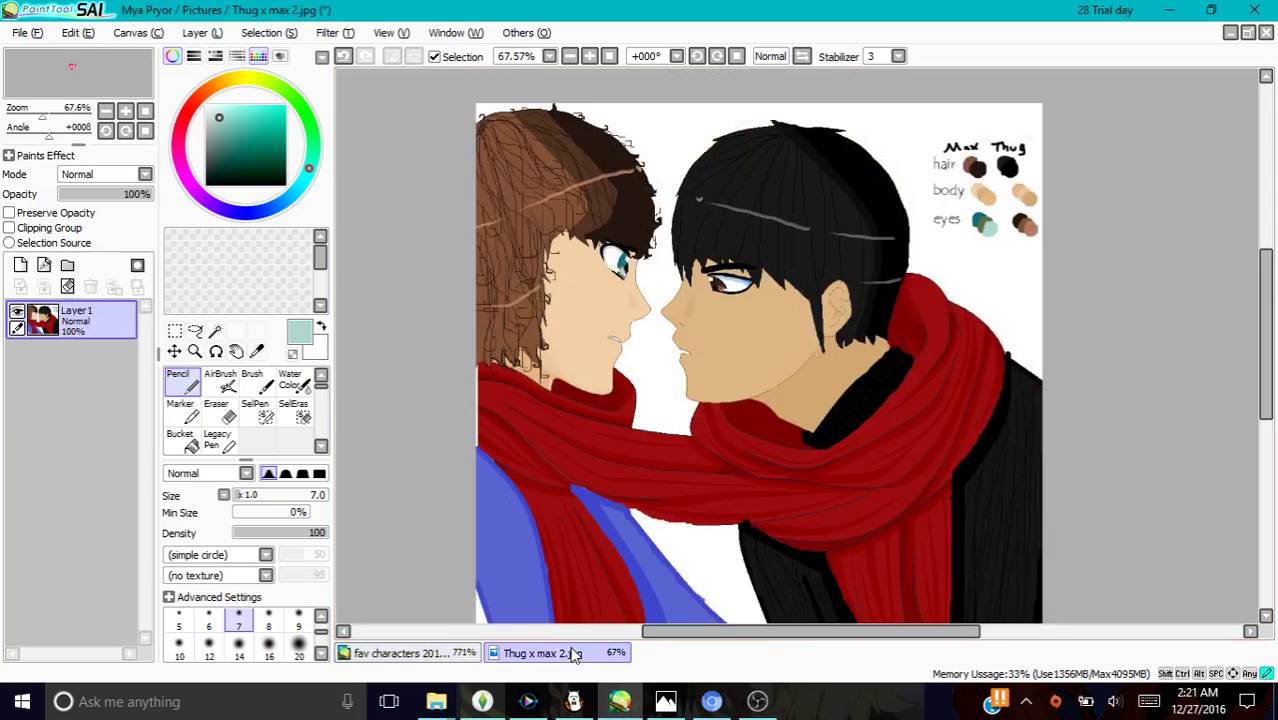
pyautogui.click(256, 352)
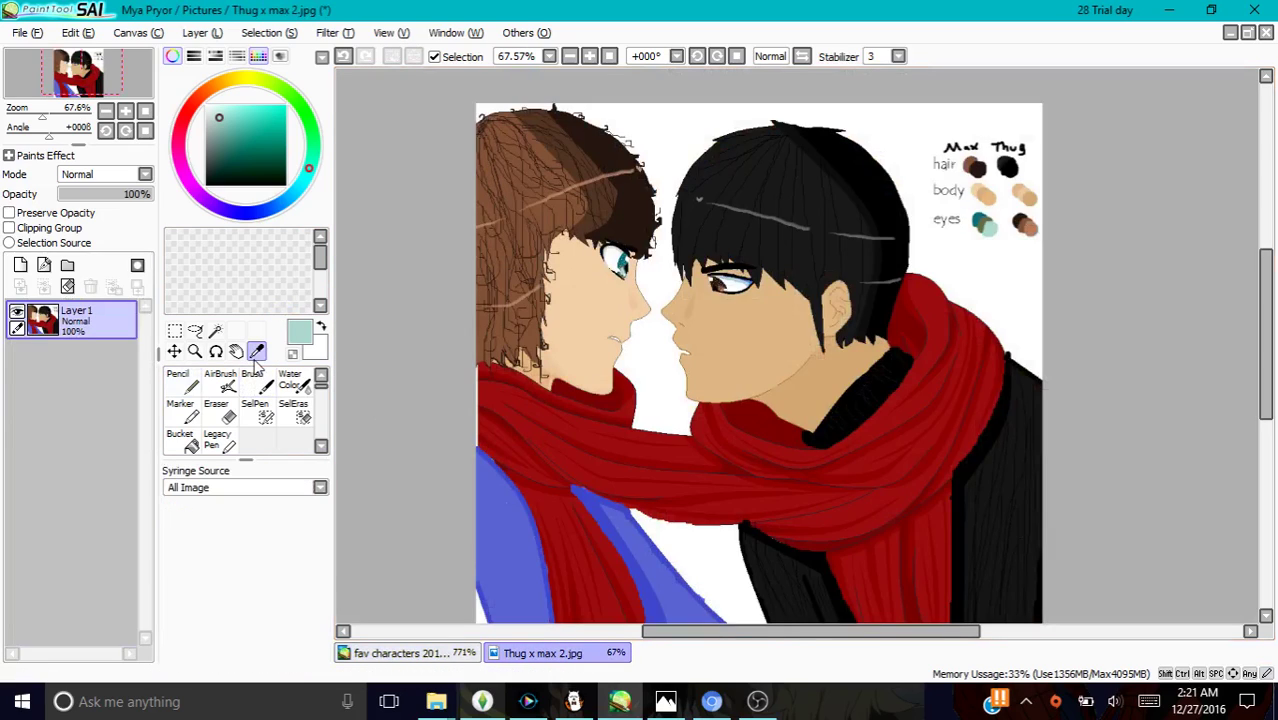
pyautogui.click(981, 218)
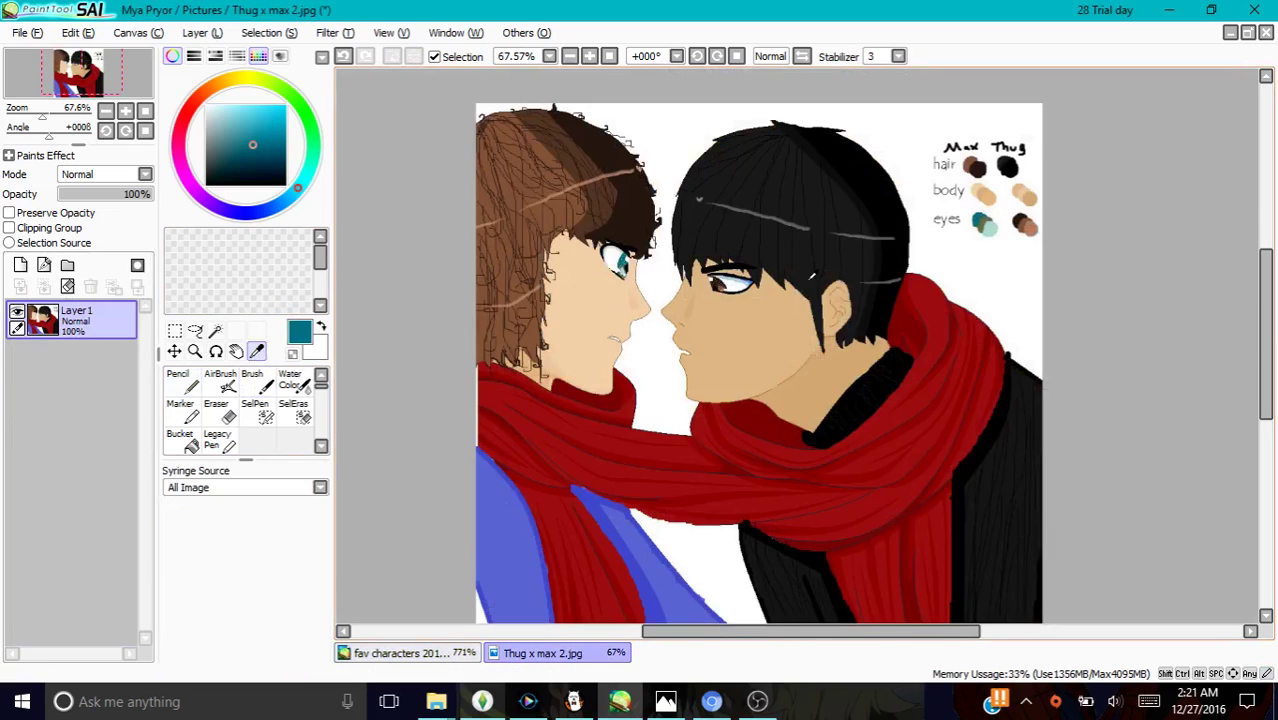
pyautogui.click(444, 651)
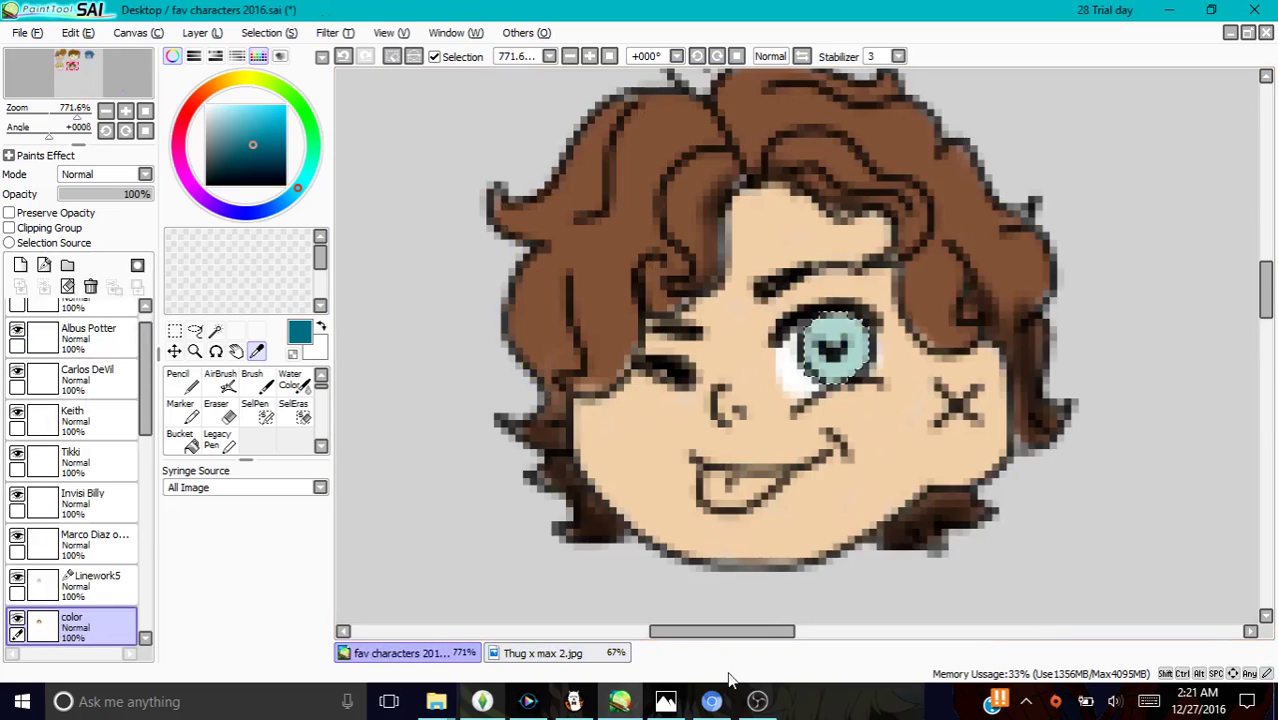
# Switch to the browser, change the playing track in the YouTube playlist, and return to the drawing in PaintTool SAI
pyautogui.click(711, 701)
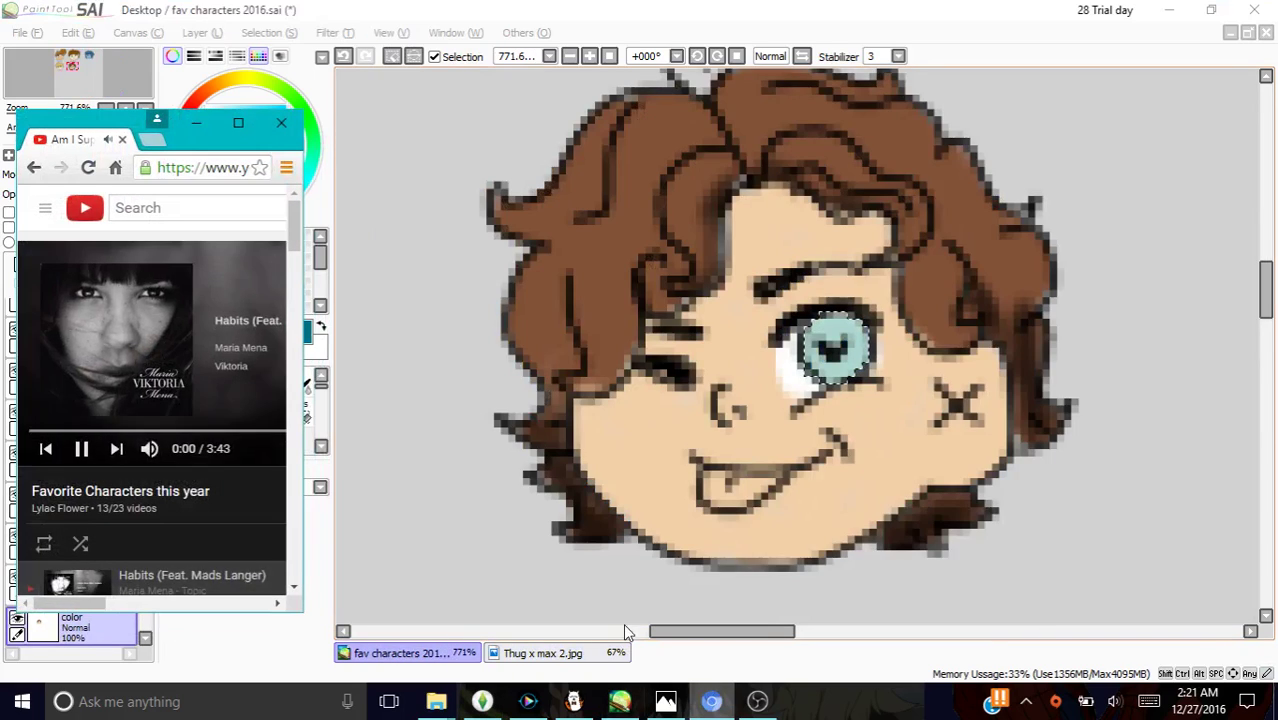
pyautogui.click(47, 451)
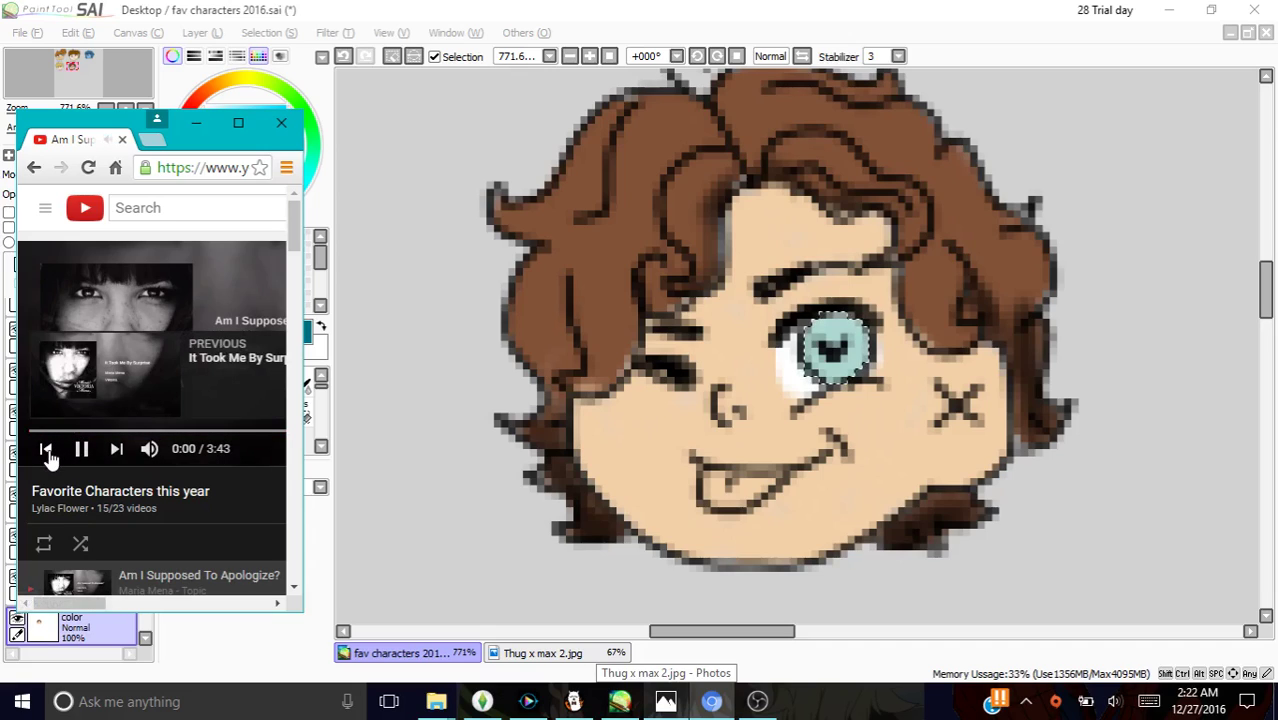
pyautogui.click(405, 653)
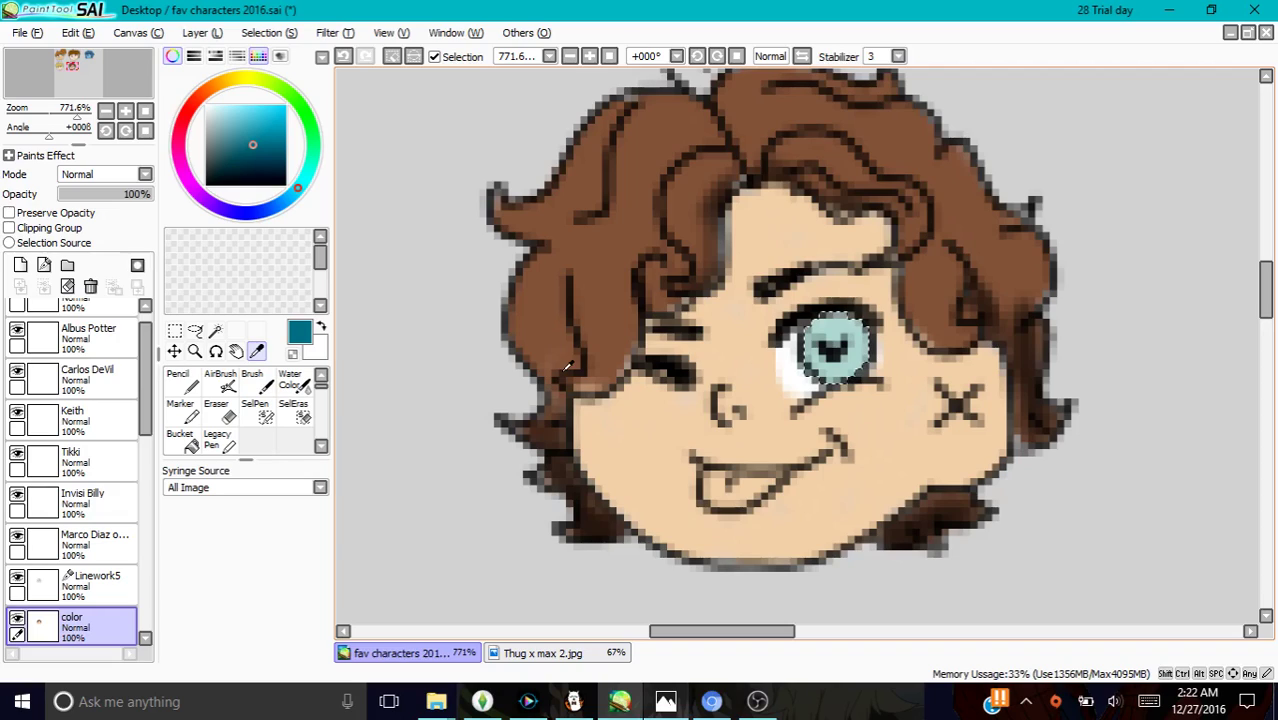
# Shade the upper half of the selected iris dark teal with the AirBrush at size 3.5
pyautogui.click(186, 386)
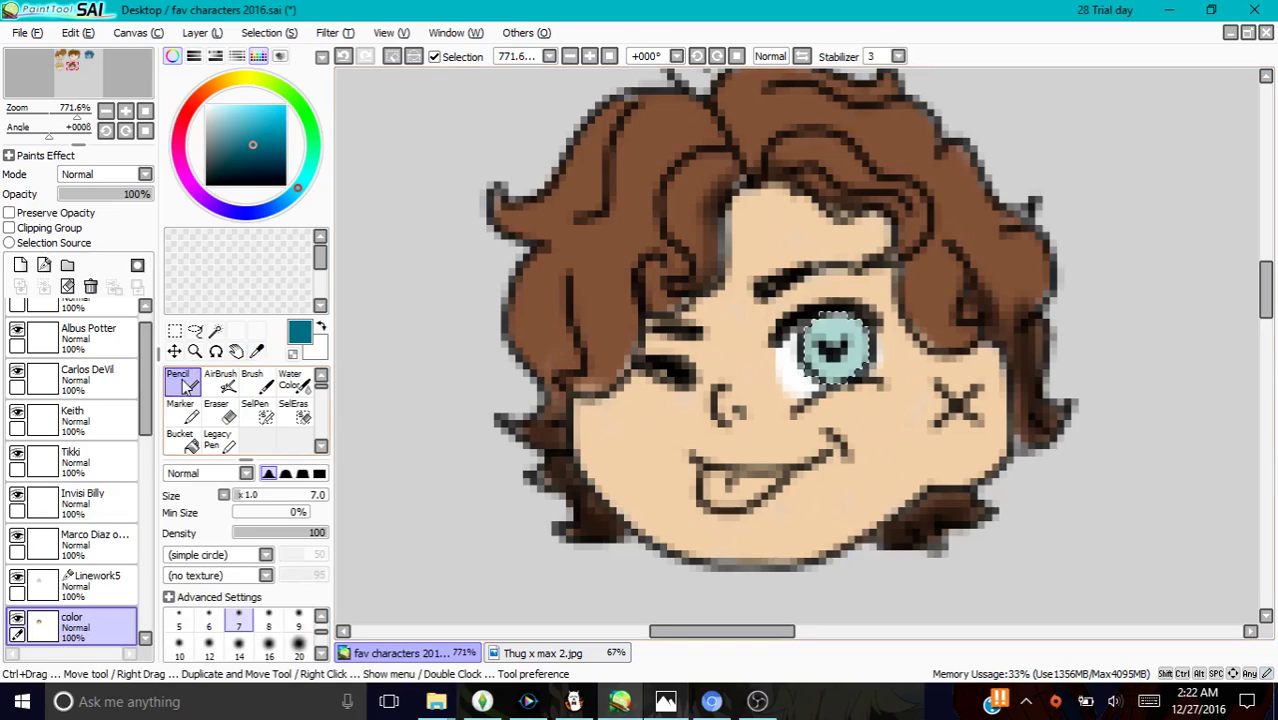
pyautogui.click(220, 382)
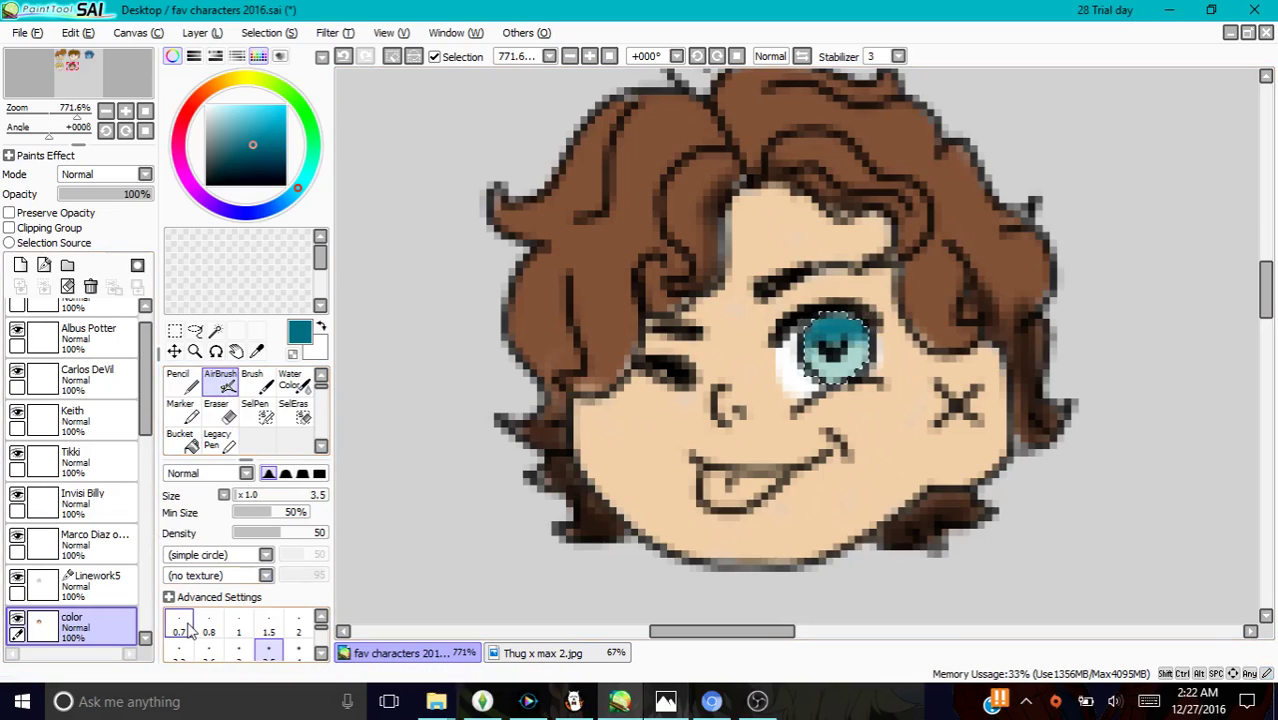
# Sample the muted olive tone from Max's eye swatches in the reference picture and return to the fav characters drawing
pyautogui.click(180, 382)
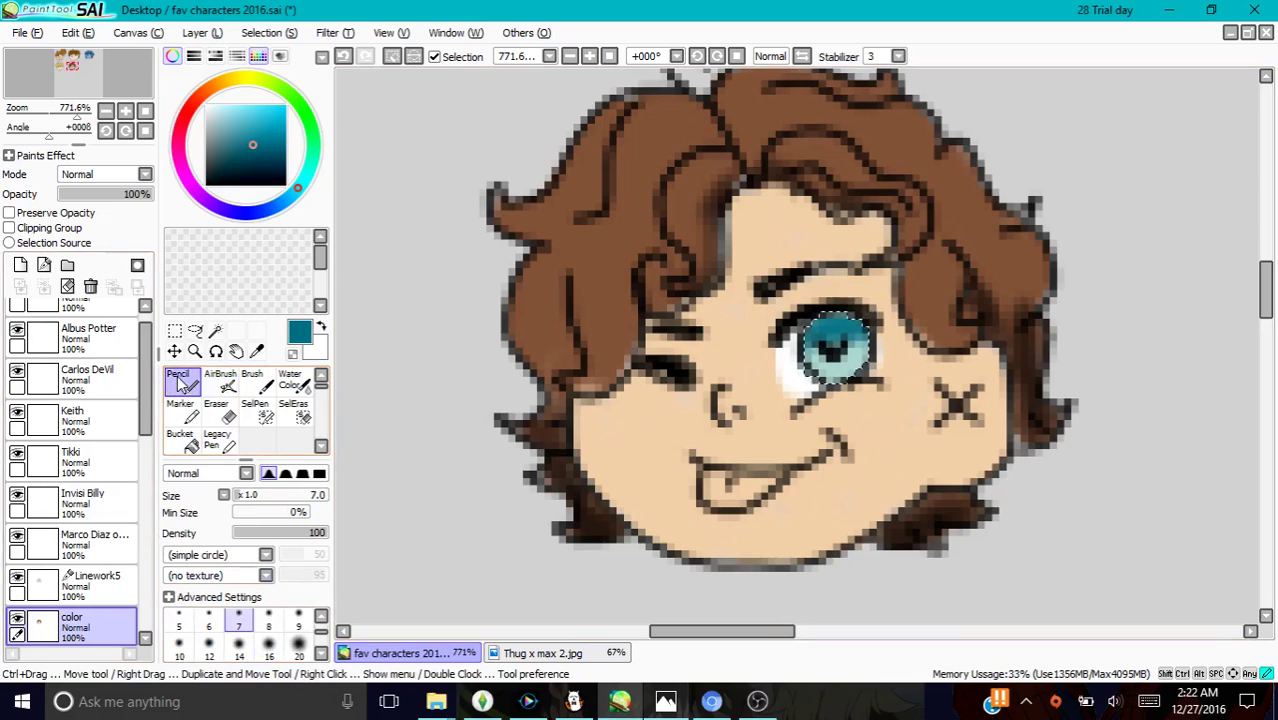
pyautogui.click(256, 351)
pyautogui.click(566, 655)
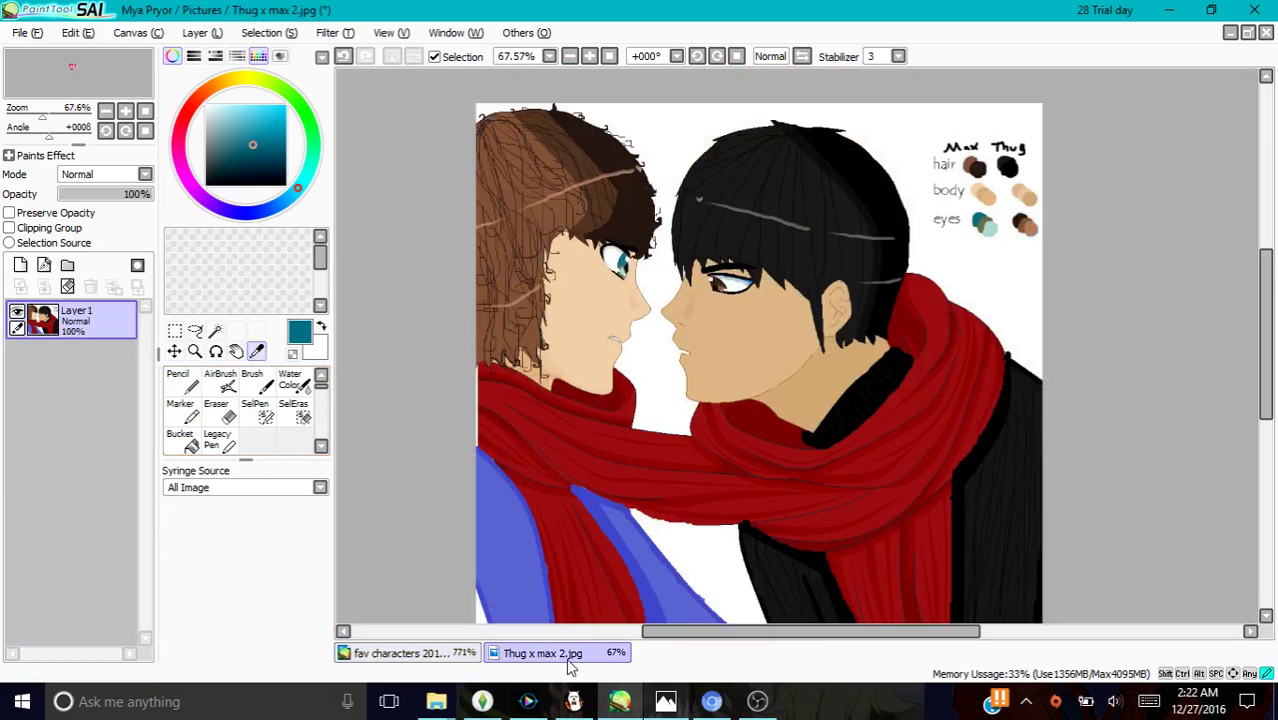
pyautogui.click(979, 227)
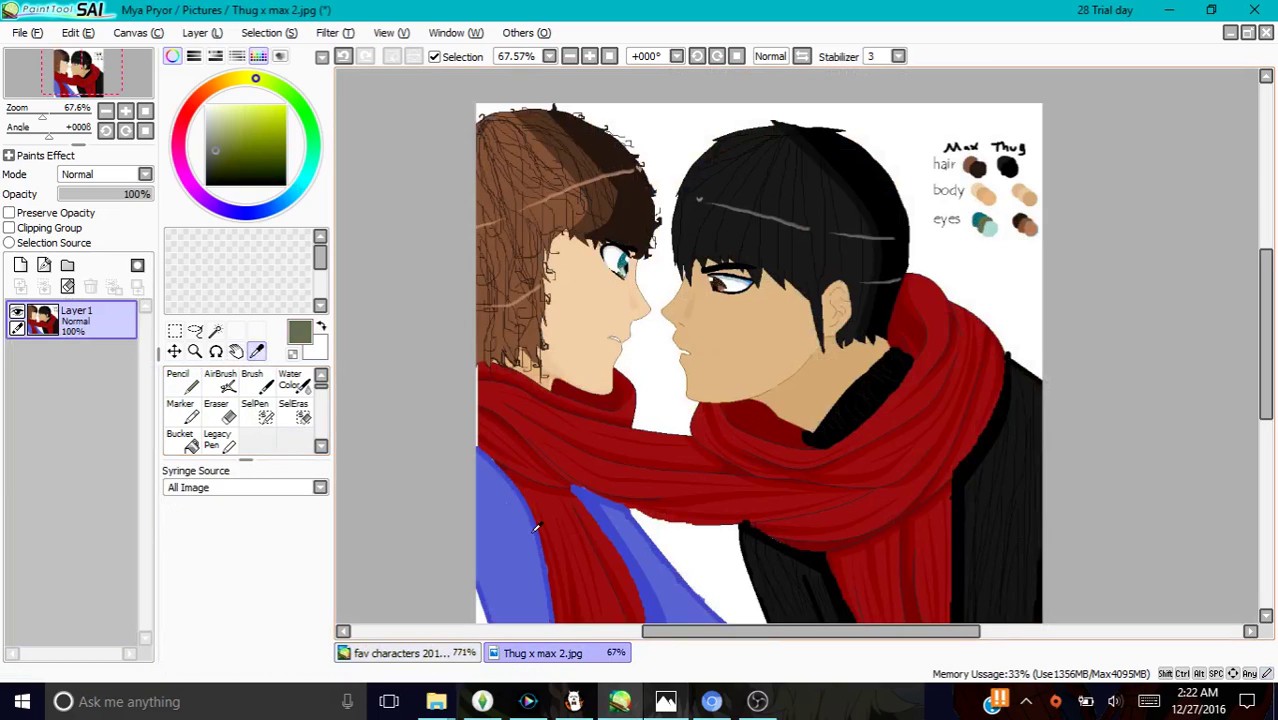
pyautogui.click(413, 655)
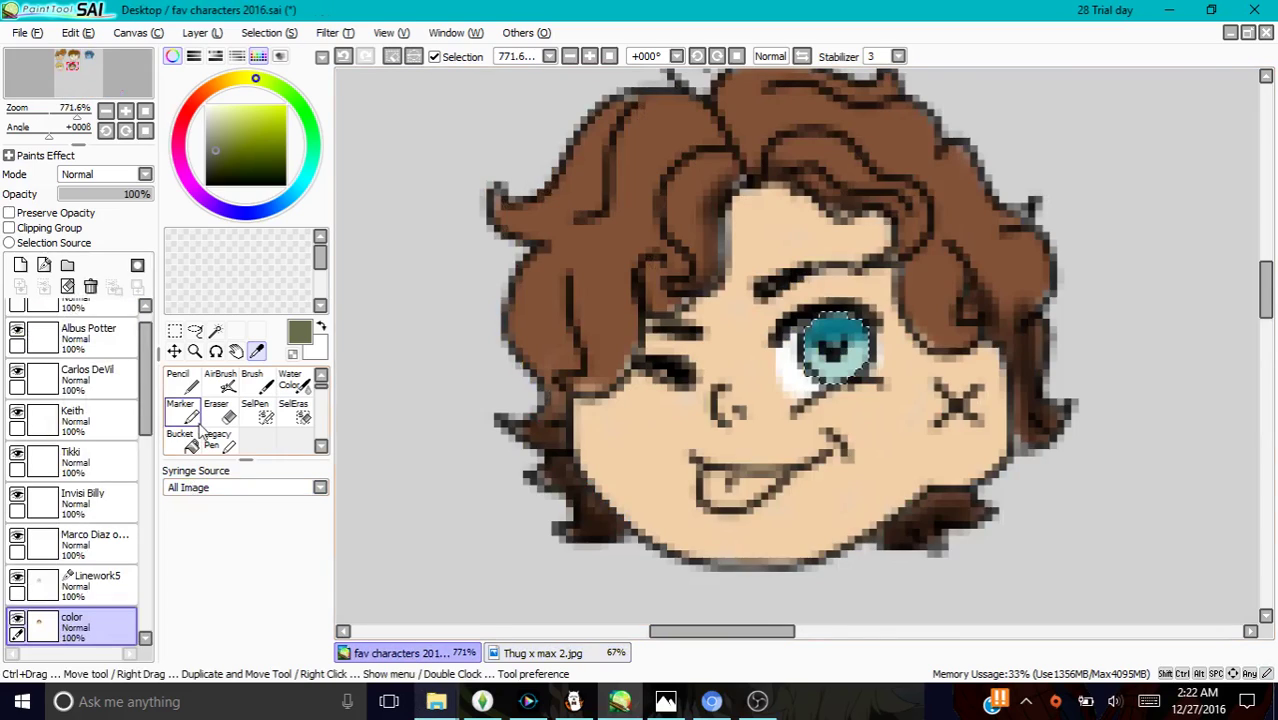
# Paint olive accents across the lower part of the iris with the Pencil at size 1.0
pyautogui.click(181, 381)
pyautogui.scroll(1, 321, 636)
pyautogui.click(238, 630)
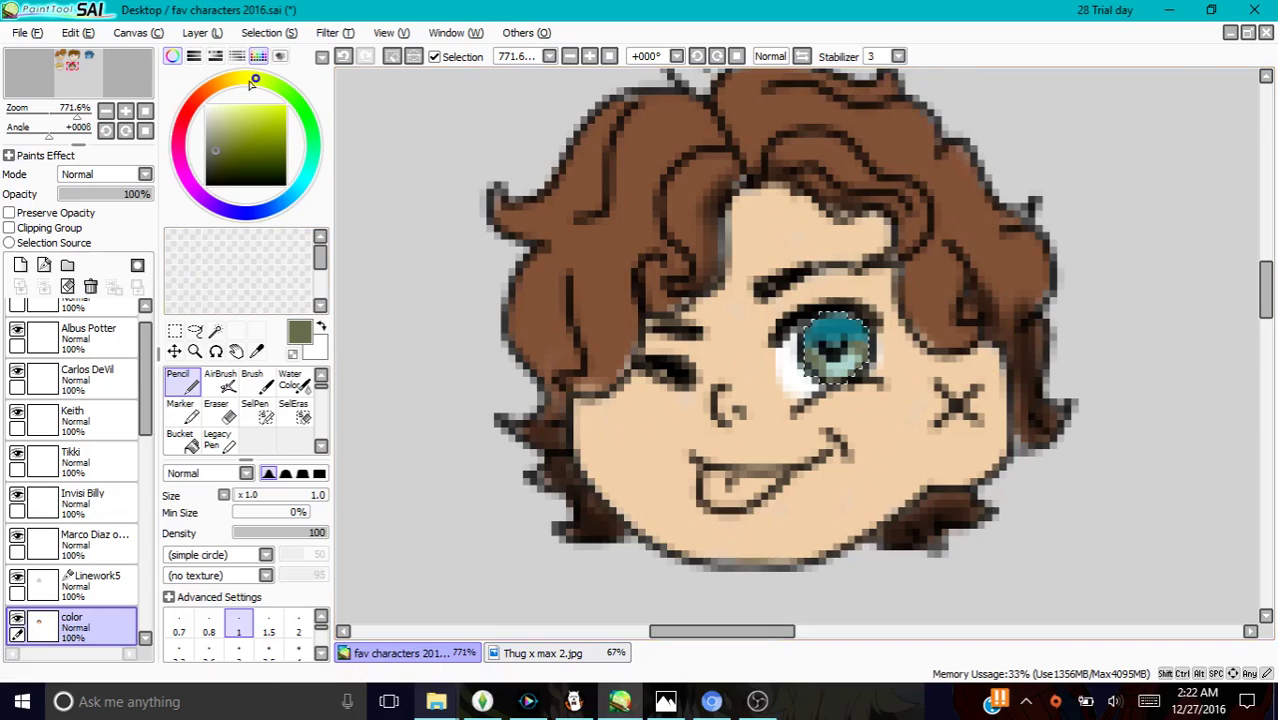
# Set the color to white and paint highlights on the iris with the Pencil at sizes 4.0 and 2.3
pyautogui.moveTo(227, 147); pyautogui.dragTo(206, 104)
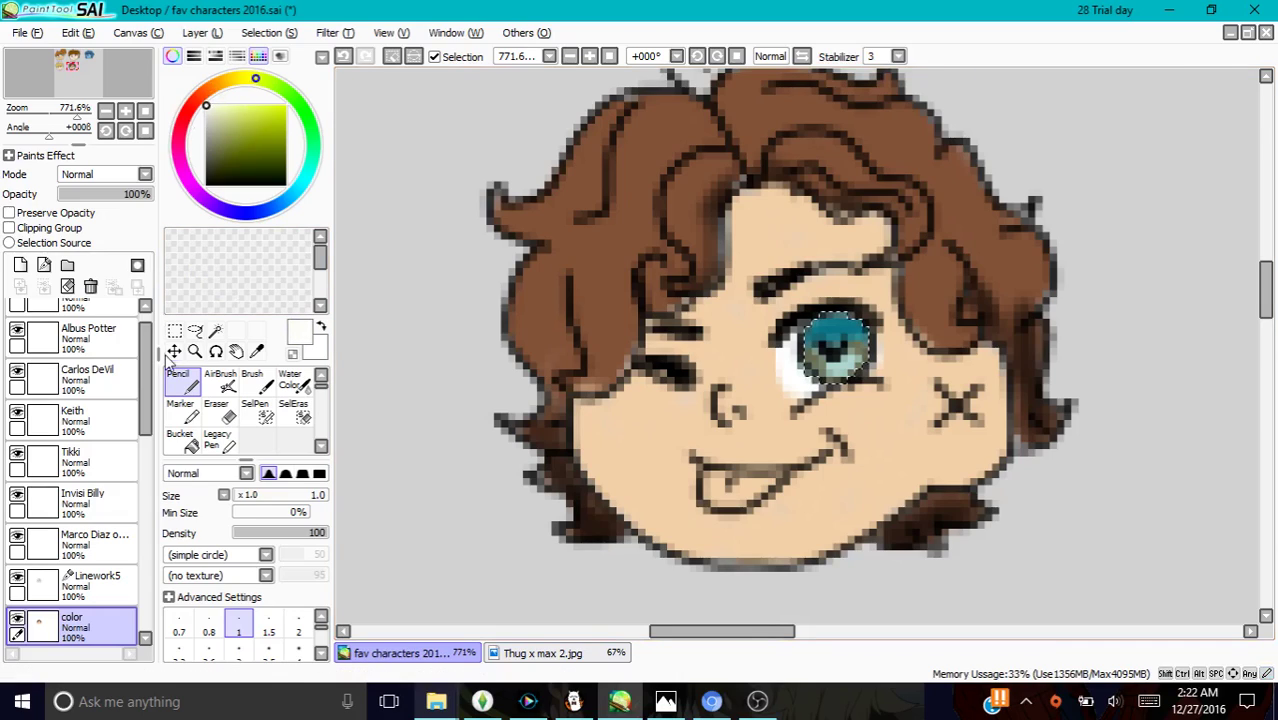
pyautogui.click(298, 650)
pyautogui.moveTo(840, 318)
pyautogui.mouseDown()
pyautogui.moveTo(810, 344)
pyautogui.moveTo(810, 327)
pyautogui.moveTo(847, 371)
pyautogui.moveTo(864, 357)
pyautogui.moveTo(839, 373)
pyautogui.moveTo(875, 355)
pyautogui.mouseUp()
pyautogui.click(179, 650)
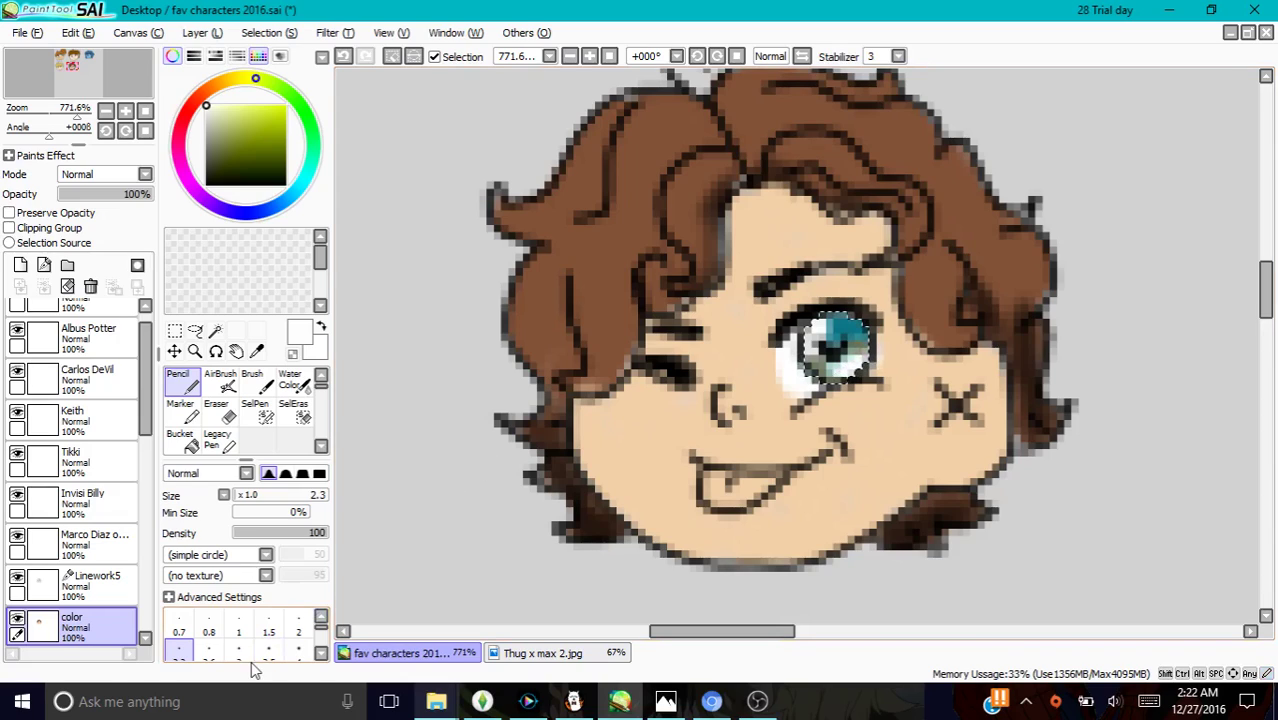
pyautogui.click(256, 410)
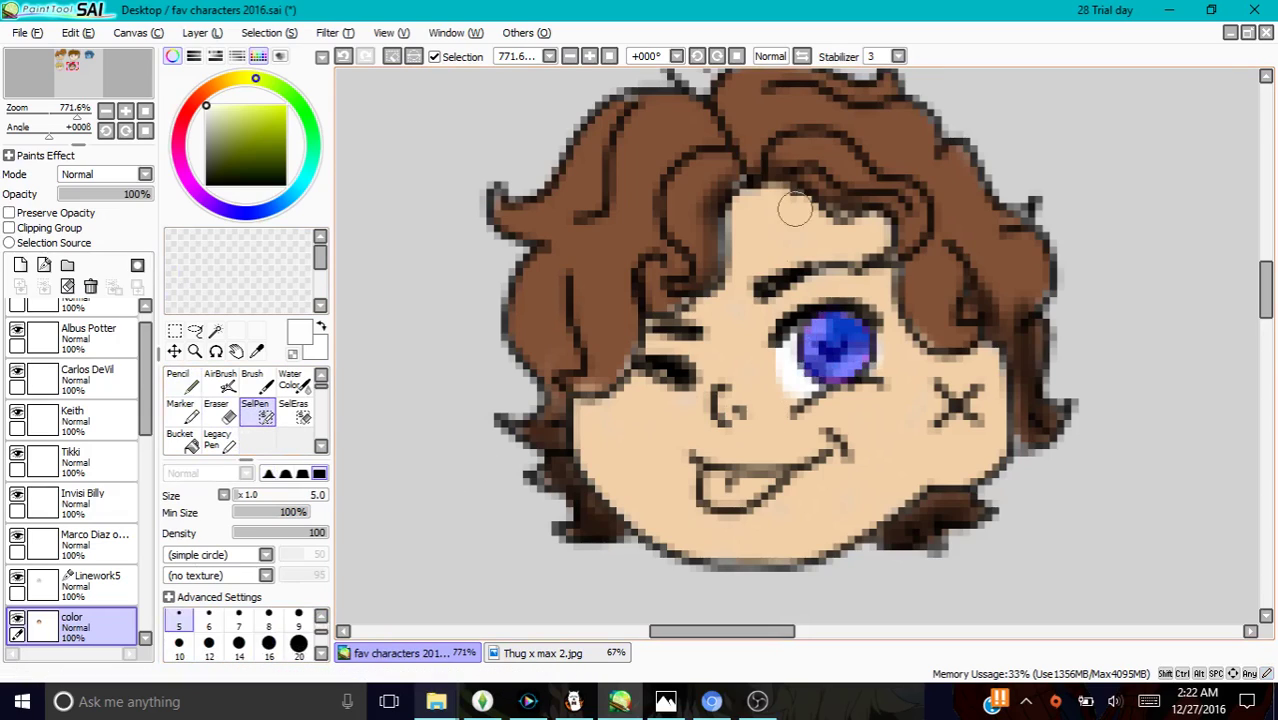
pyautogui.click(392, 56)
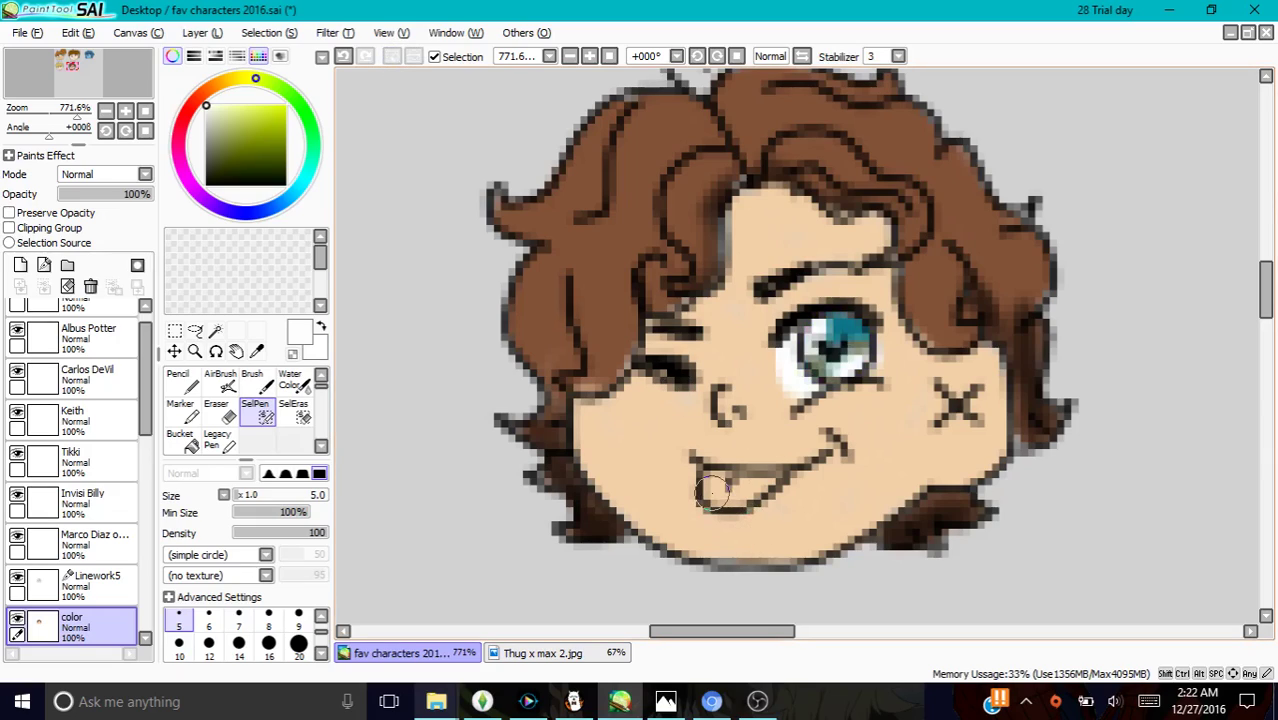
pyautogui.moveTo(724, 487)
pyautogui.mouseDown()
pyautogui.moveTo(768, 480)
pyautogui.moveTo(738, 478)
pyautogui.mouseUp()
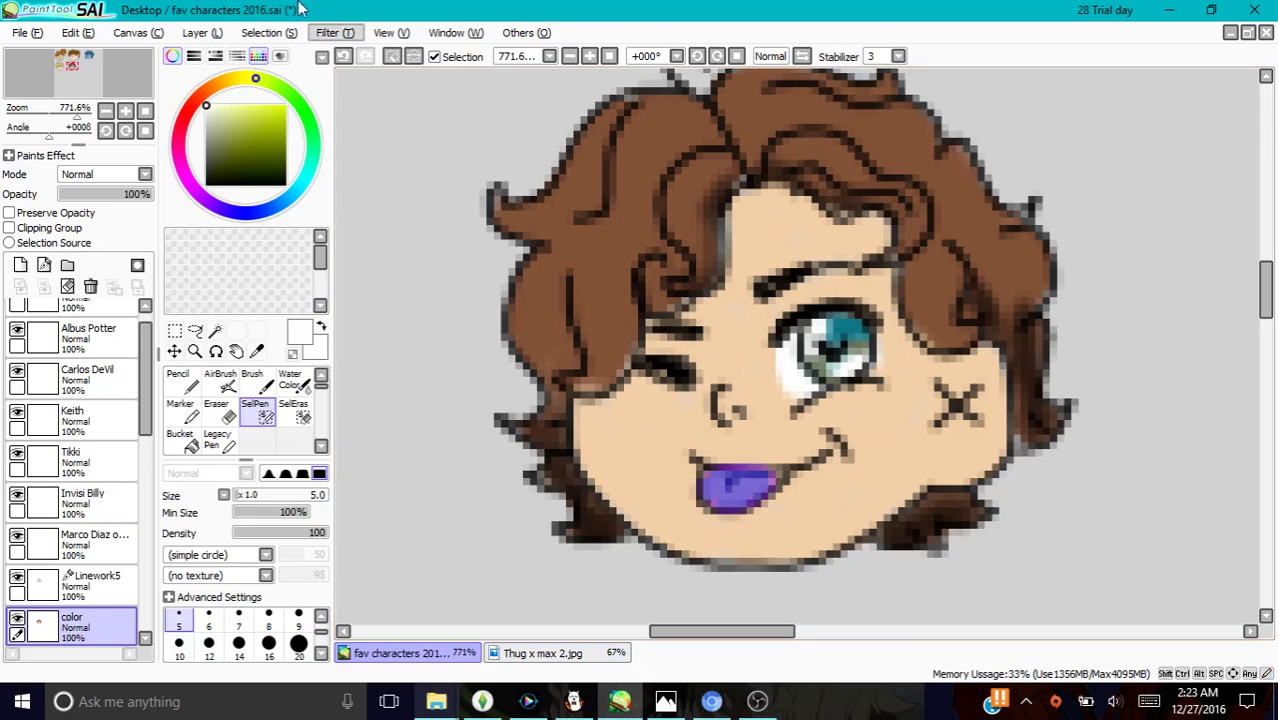
pyautogui.click(341, 57)
pyautogui.click(341, 57)
pyautogui.click(341, 57)
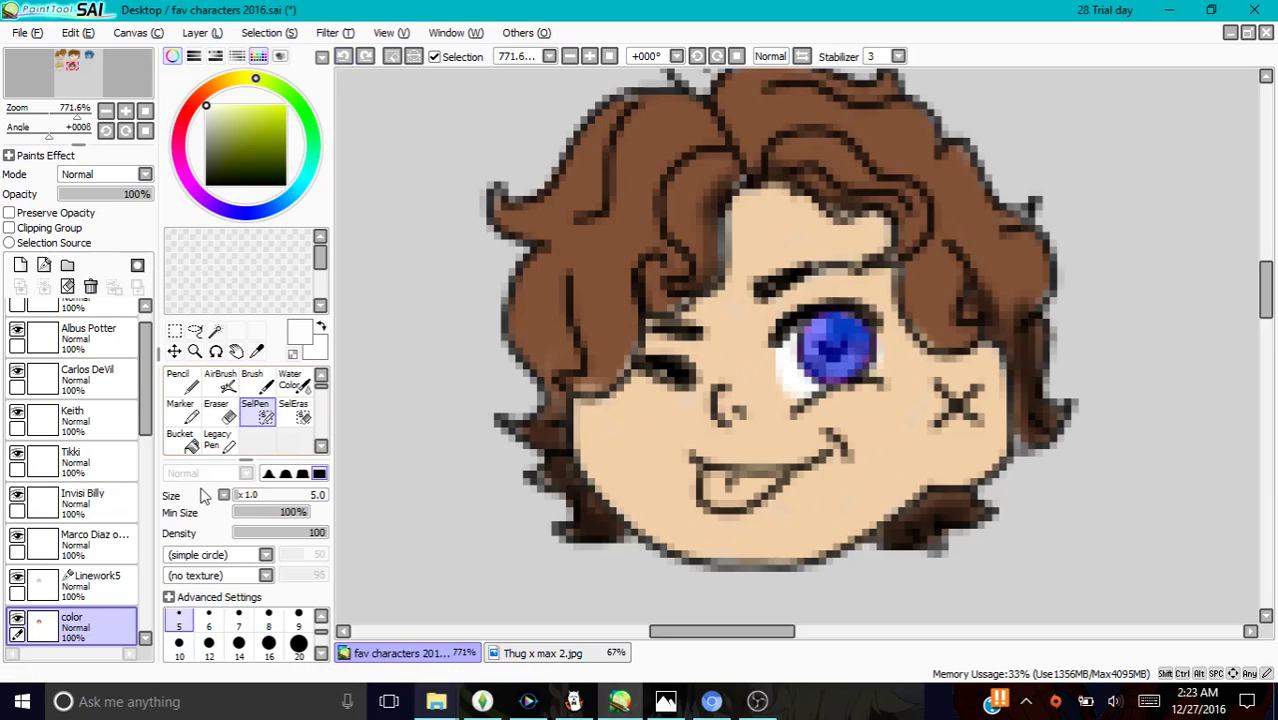
# Add fine white highlights inside the selected iris with the Pencil at size 0.7
pyautogui.click(178, 382)
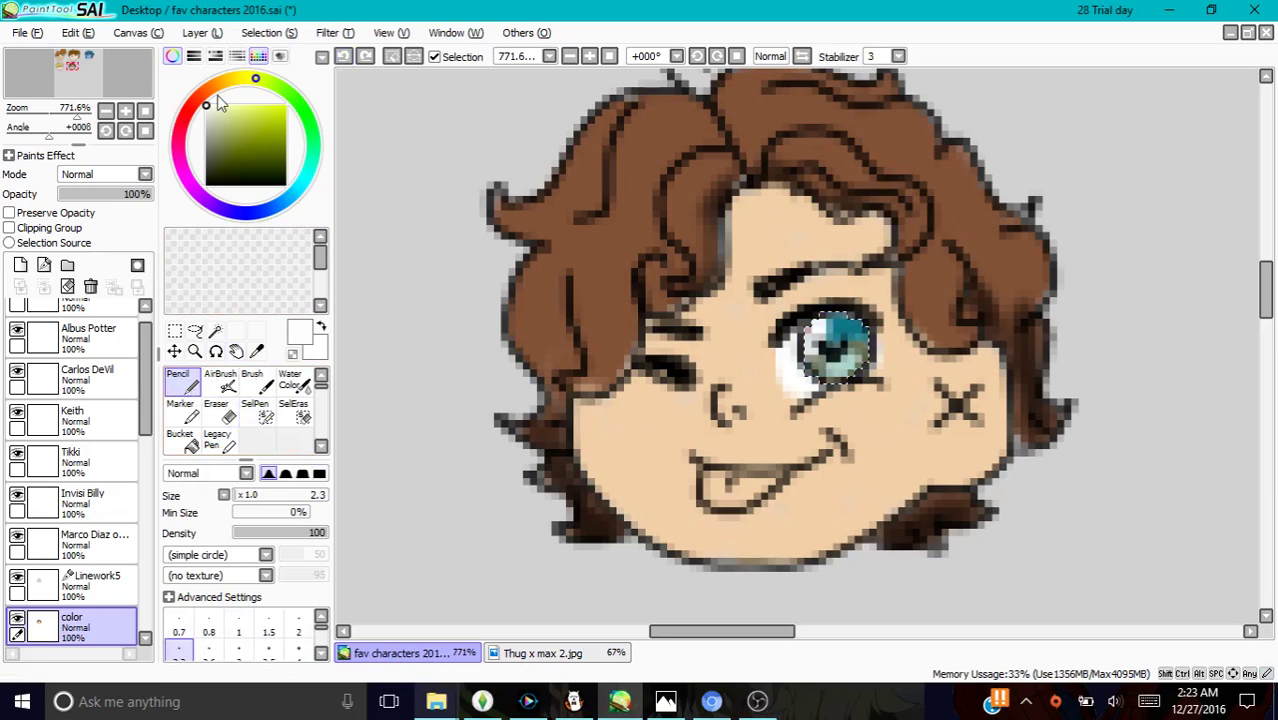
pyautogui.click(178, 631)
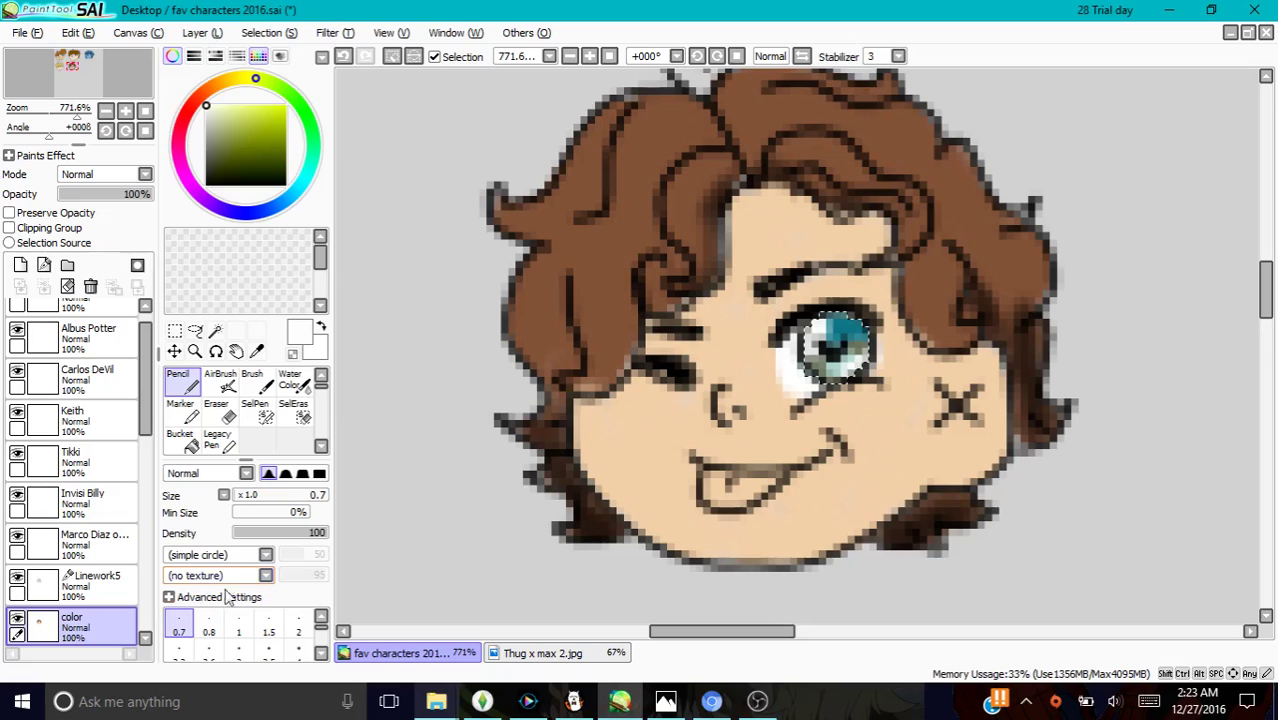
# Clear the iris selection and mask the tongue with the SelPen at size 5.0
pyautogui.click(258, 411)
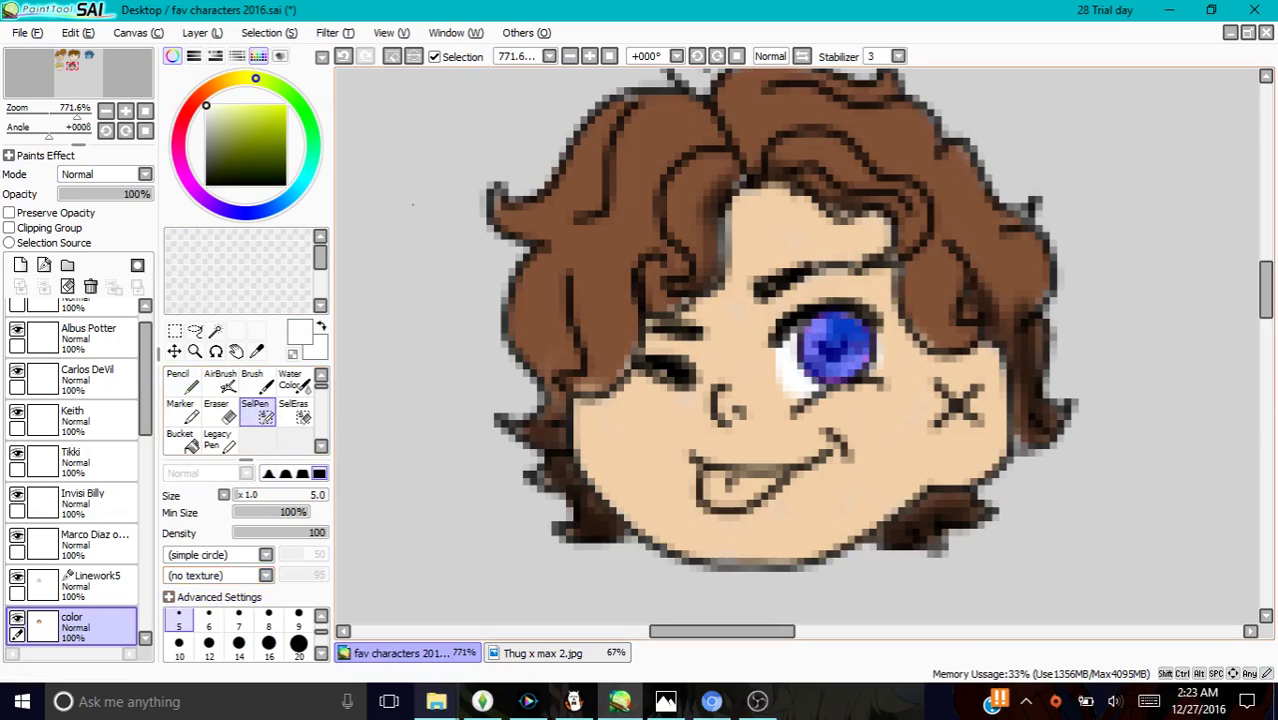
pyautogui.click(398, 57)
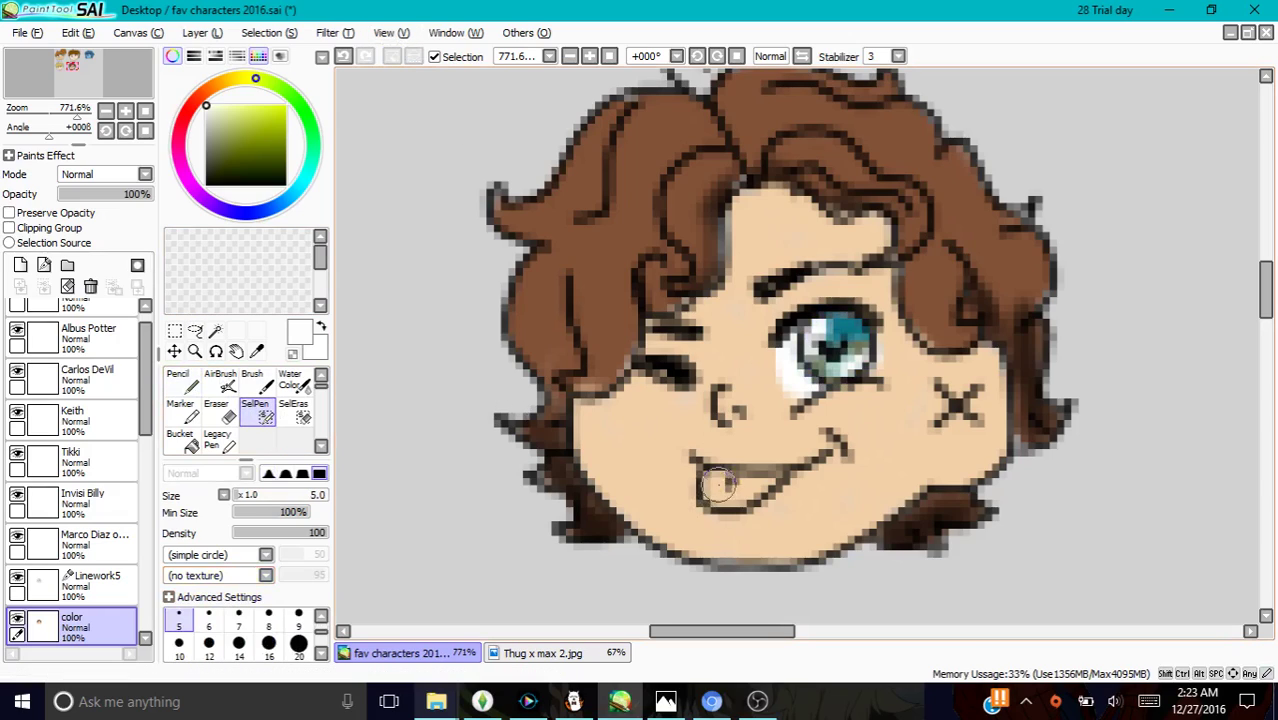
pyautogui.moveTo(716, 486)
pyautogui.mouseDown()
pyautogui.moveTo(763, 483)
pyautogui.moveTo(716, 492)
pyautogui.mouseUp()
# Set the color to light pink and fill the selected tongue with the Pencil at size 4.0
pyautogui.click(178, 378)
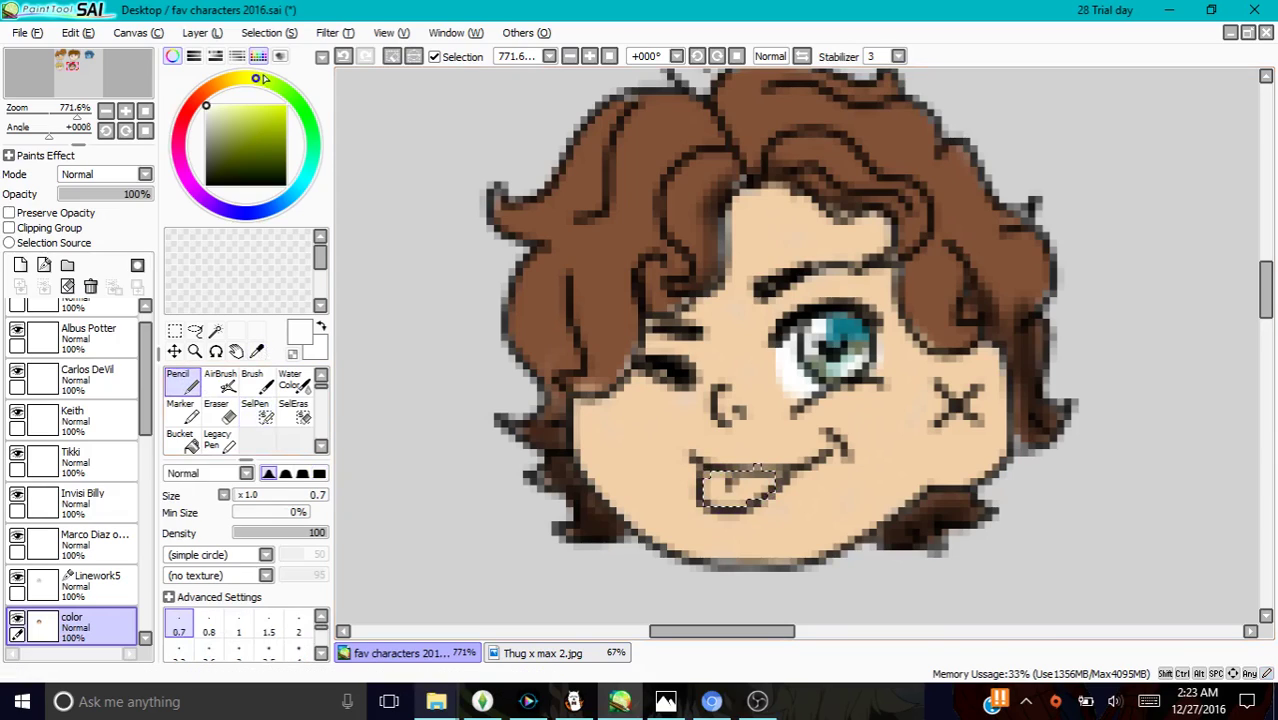
pyautogui.moveTo(256, 80); pyautogui.dragTo(192, 160)
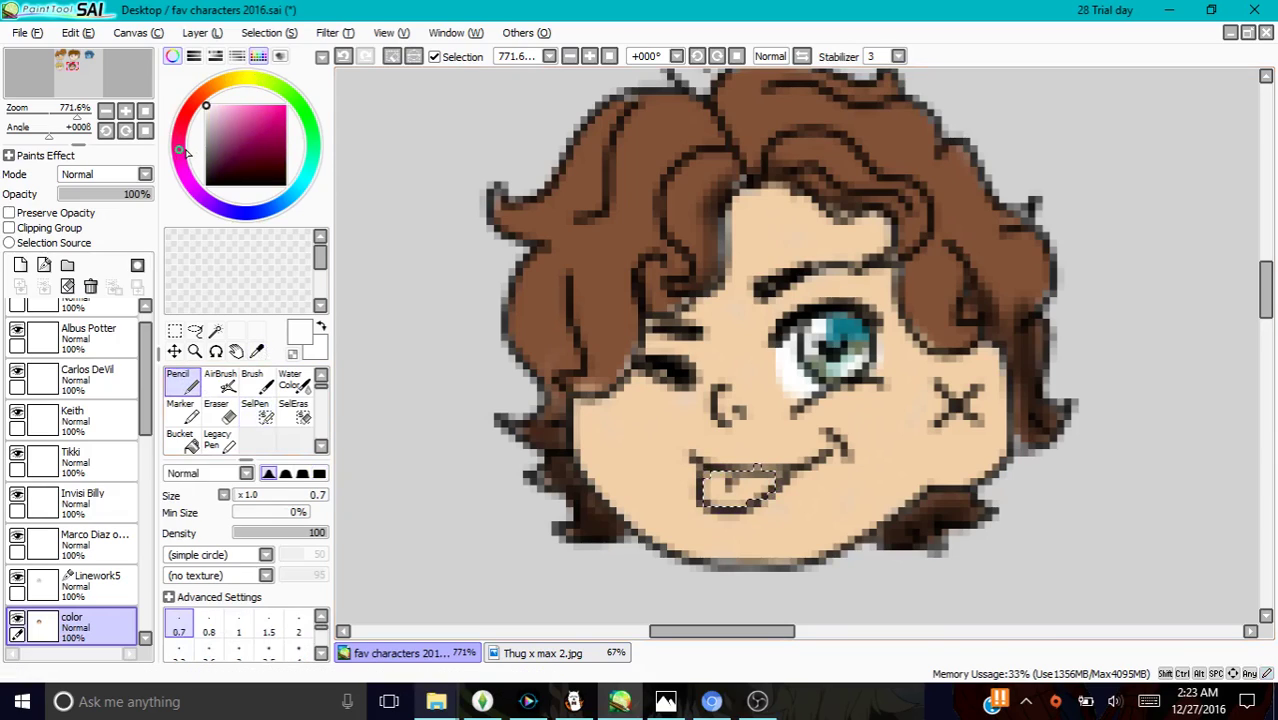
pyautogui.moveTo(208, 103); pyautogui.dragTo(217, 108)
pyautogui.click(298, 648)
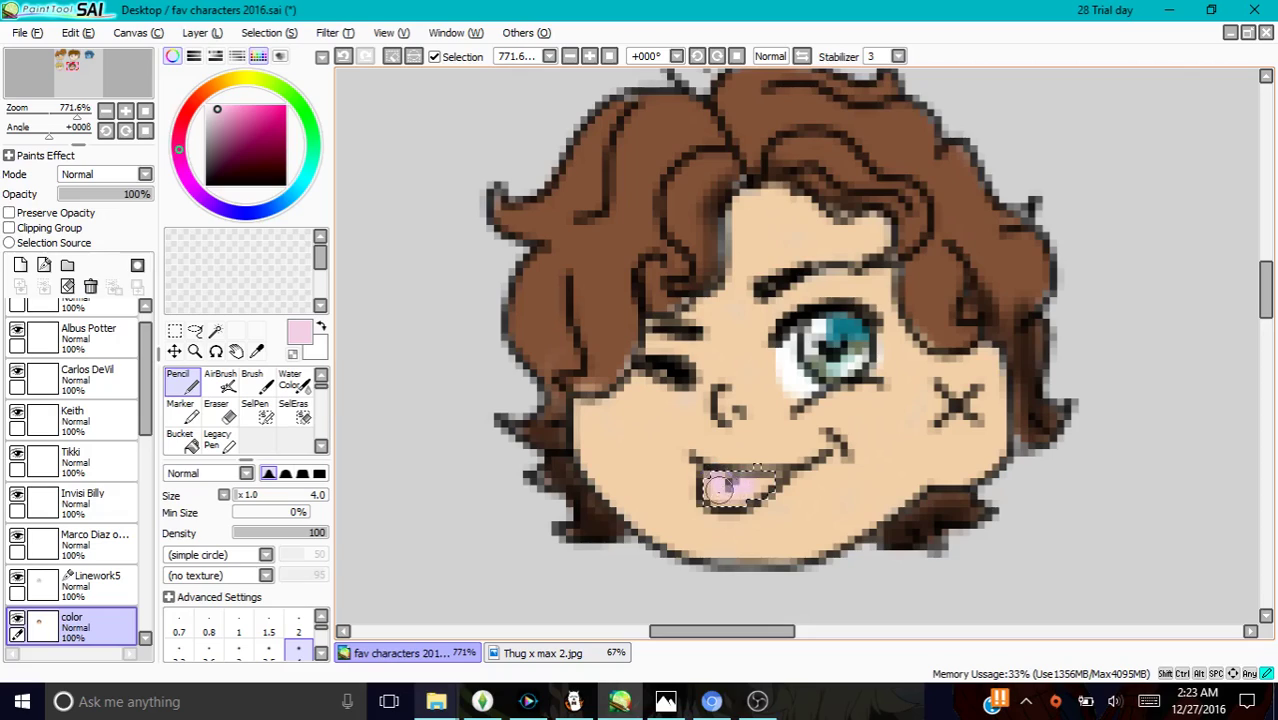
pyautogui.moveTo(742, 485); pyautogui.dragTo(700, 488)
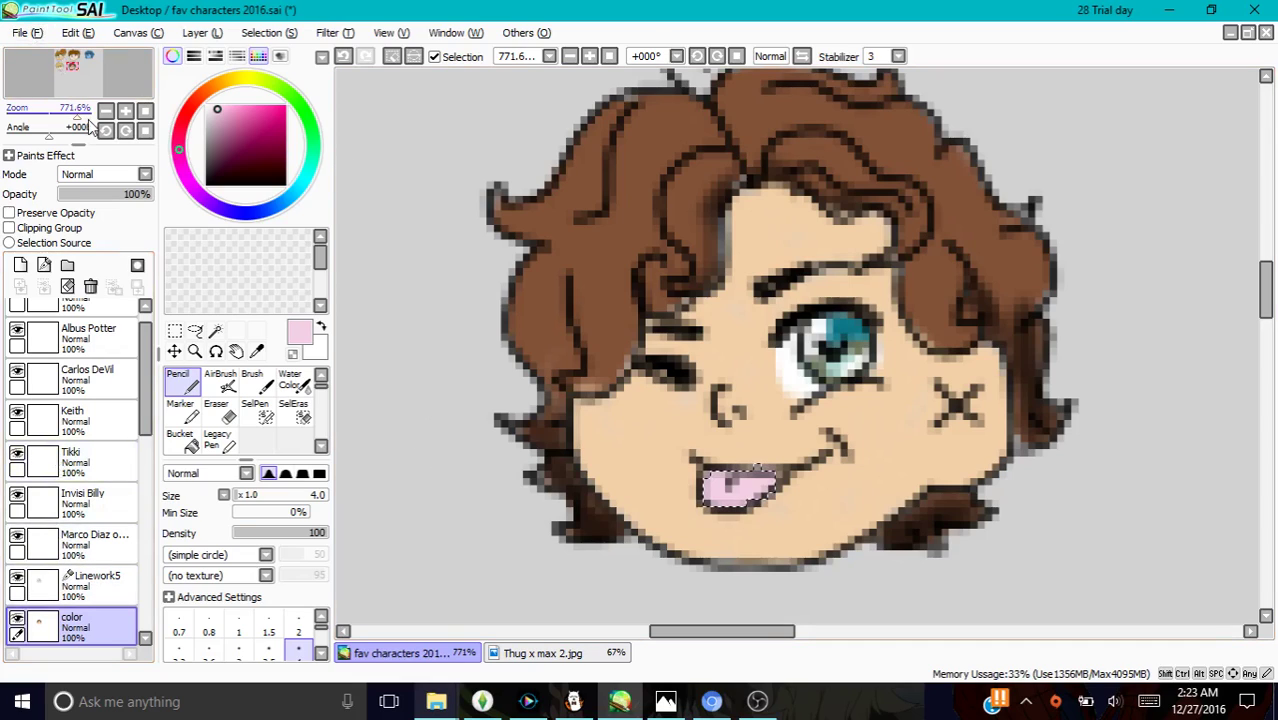
# Clear the tongue selection and write "Max C." in periwinkle blue below the face on the Linework5 layer, using the Pen at size 0.7
pyautogui.moveTo(72, 126); pyautogui.dragTo(68, 125)
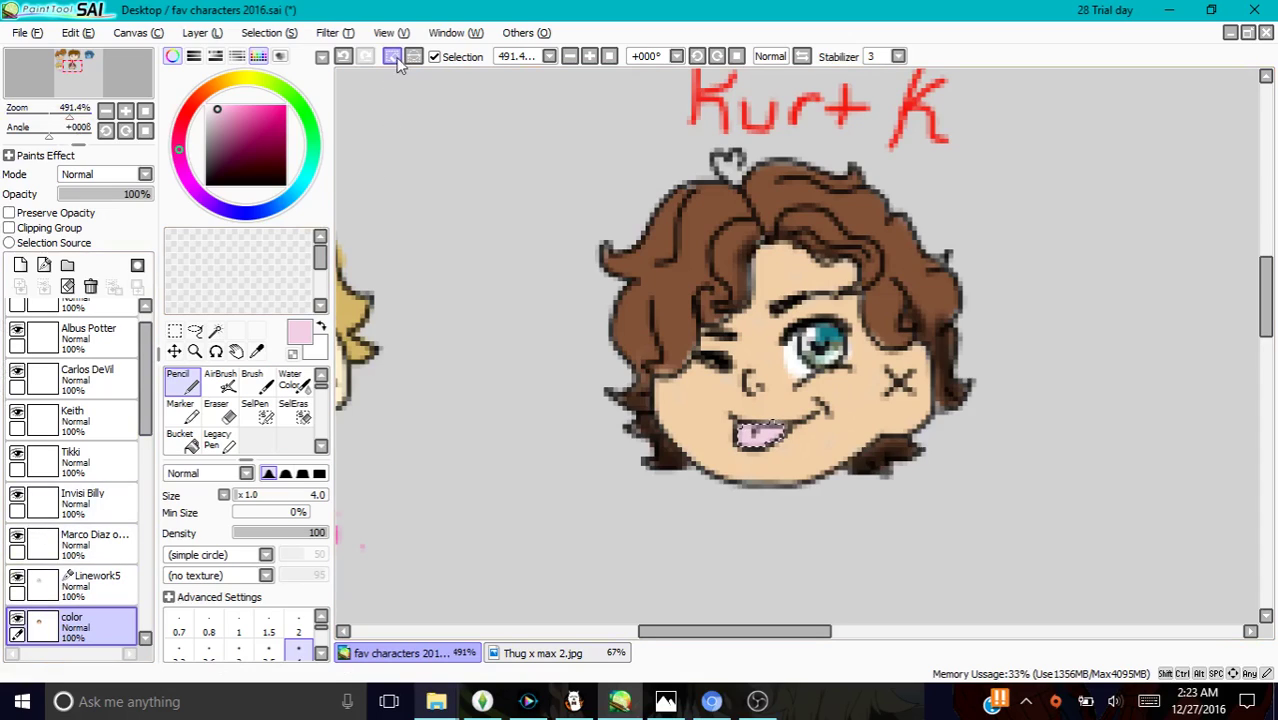
pyautogui.click(96, 585)
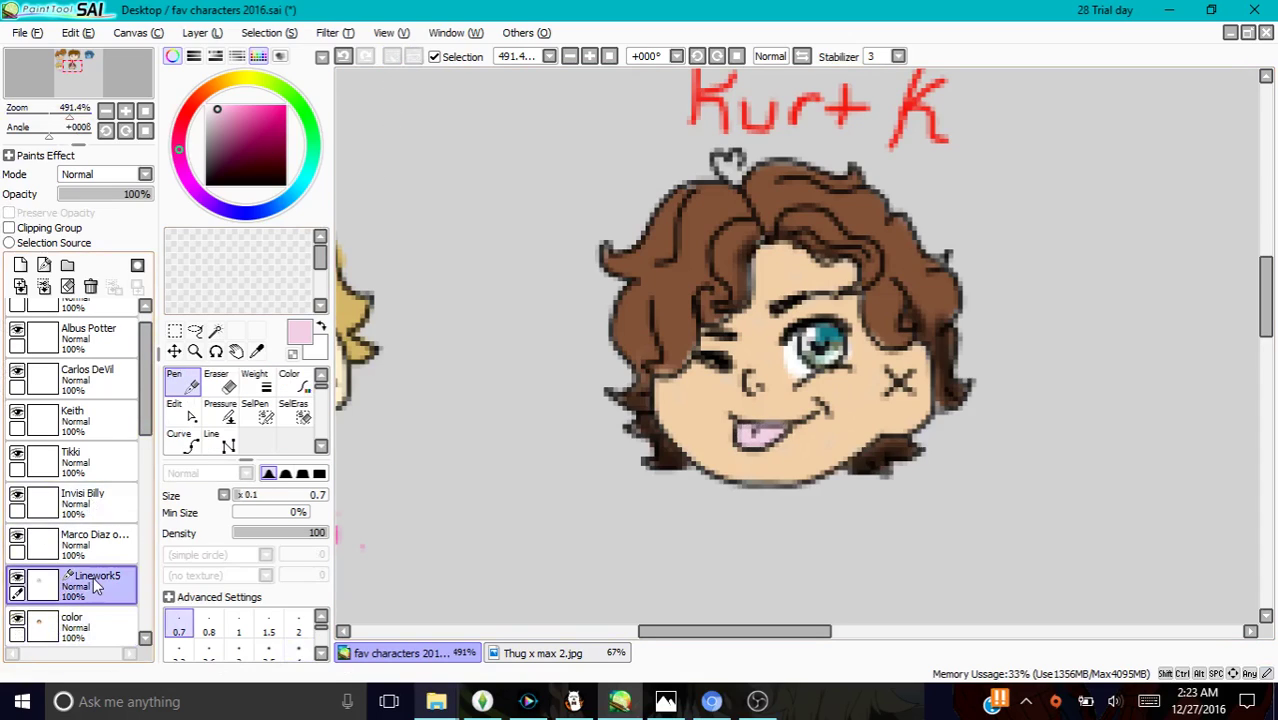
pyautogui.moveTo(181, 152)
pyautogui.mouseDown()
pyautogui.moveTo(235, 207)
pyautogui.moveTo(255, 209)
pyautogui.mouseUp()
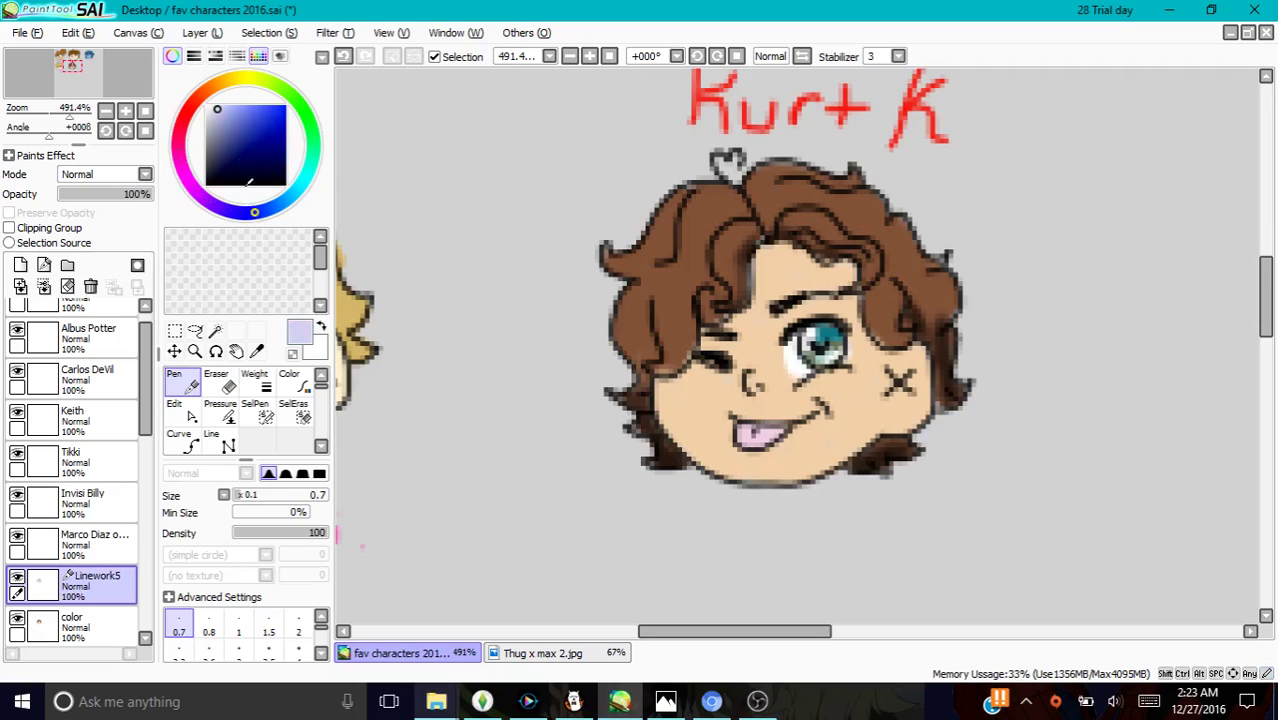
pyautogui.moveTo(219, 106); pyautogui.dragTo(233, 117)
pyautogui.moveTo(627, 549); pyautogui.dragTo(667, 531)
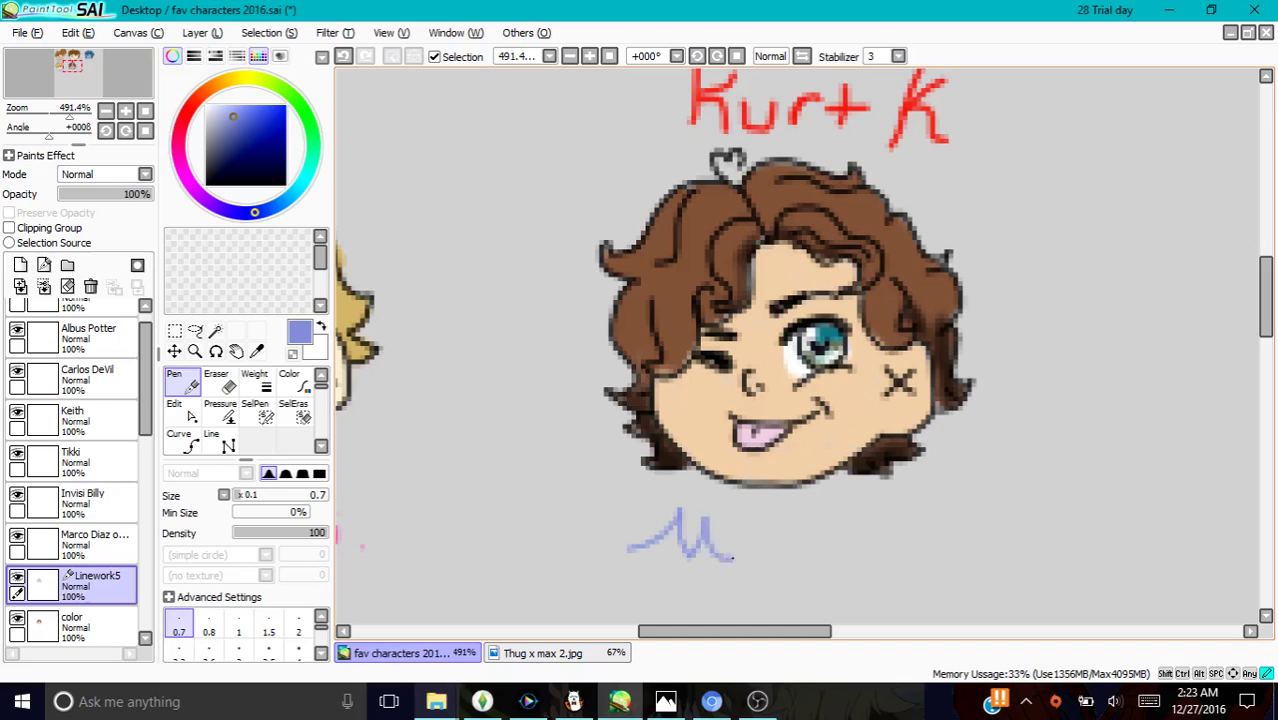
pyautogui.moveTo(745, 532)
pyautogui.mouseDown()
pyautogui.moveTo(741, 559)
pyautogui.moveTo(800, 548)
pyautogui.mouseUp()
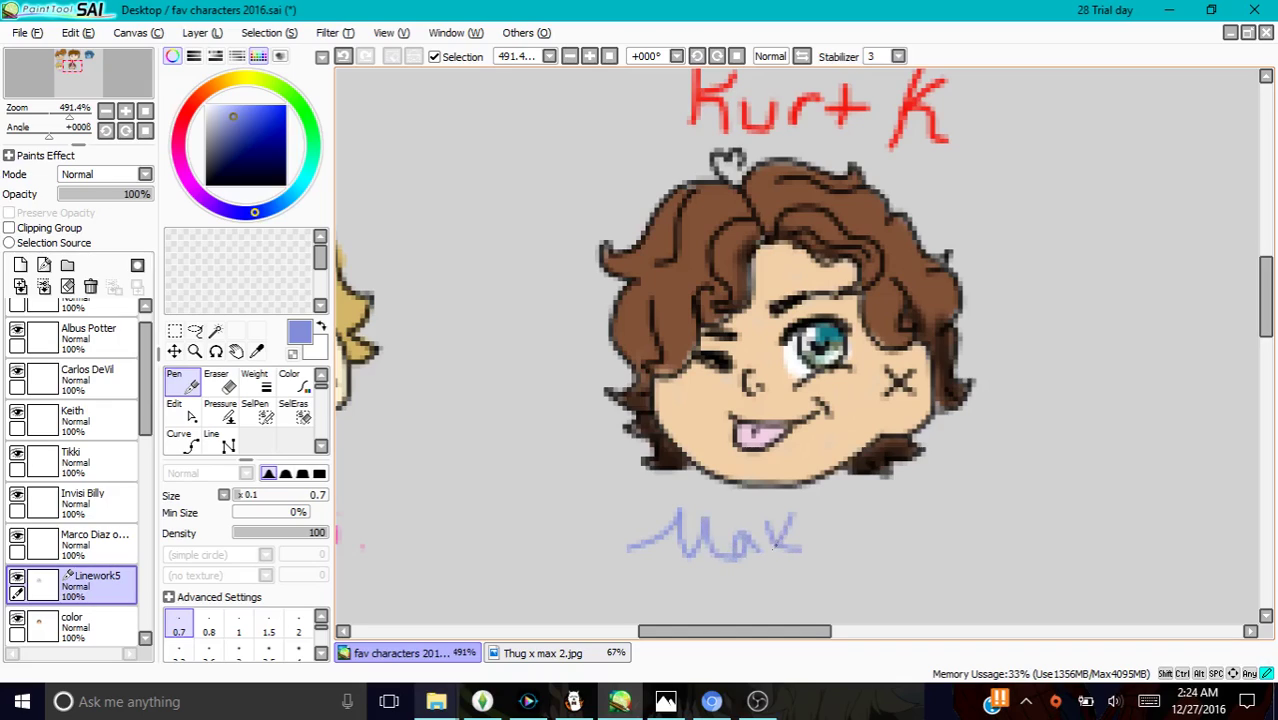
pyautogui.moveTo(849, 511); pyautogui.dragTo(803, 555)
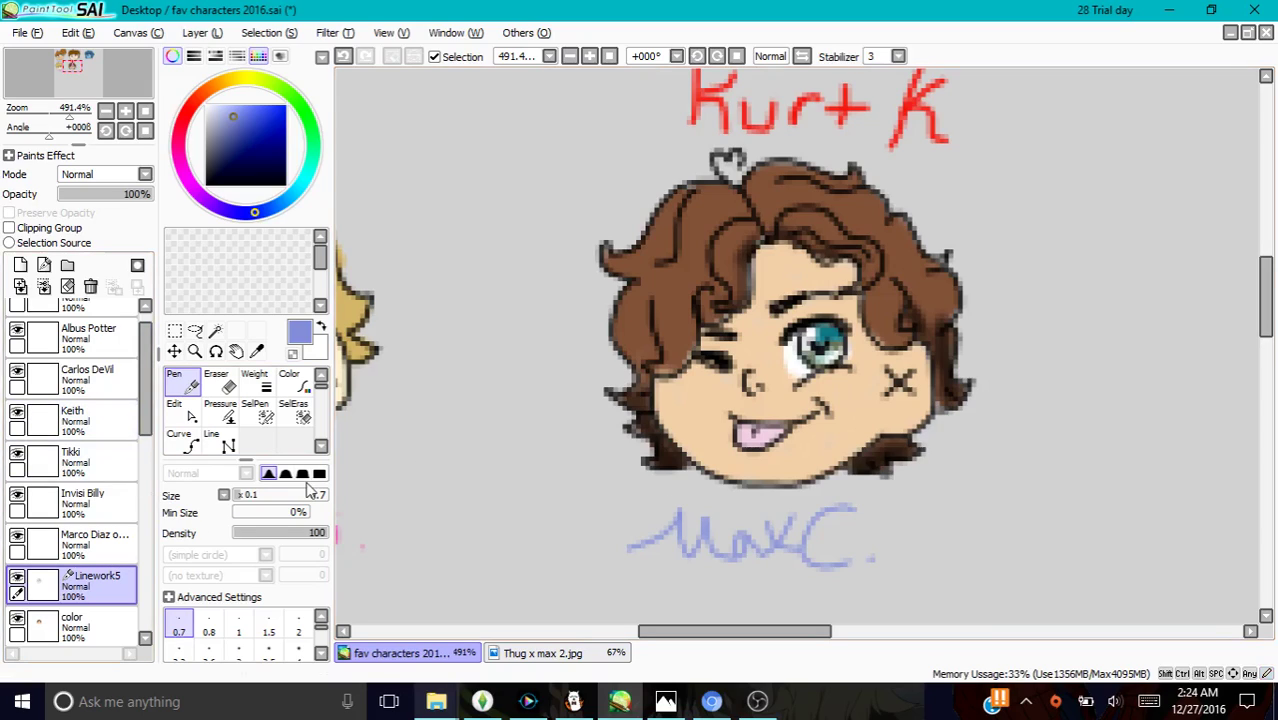
pyautogui.moveTo(70, 120); pyautogui.dragTo(59, 120)
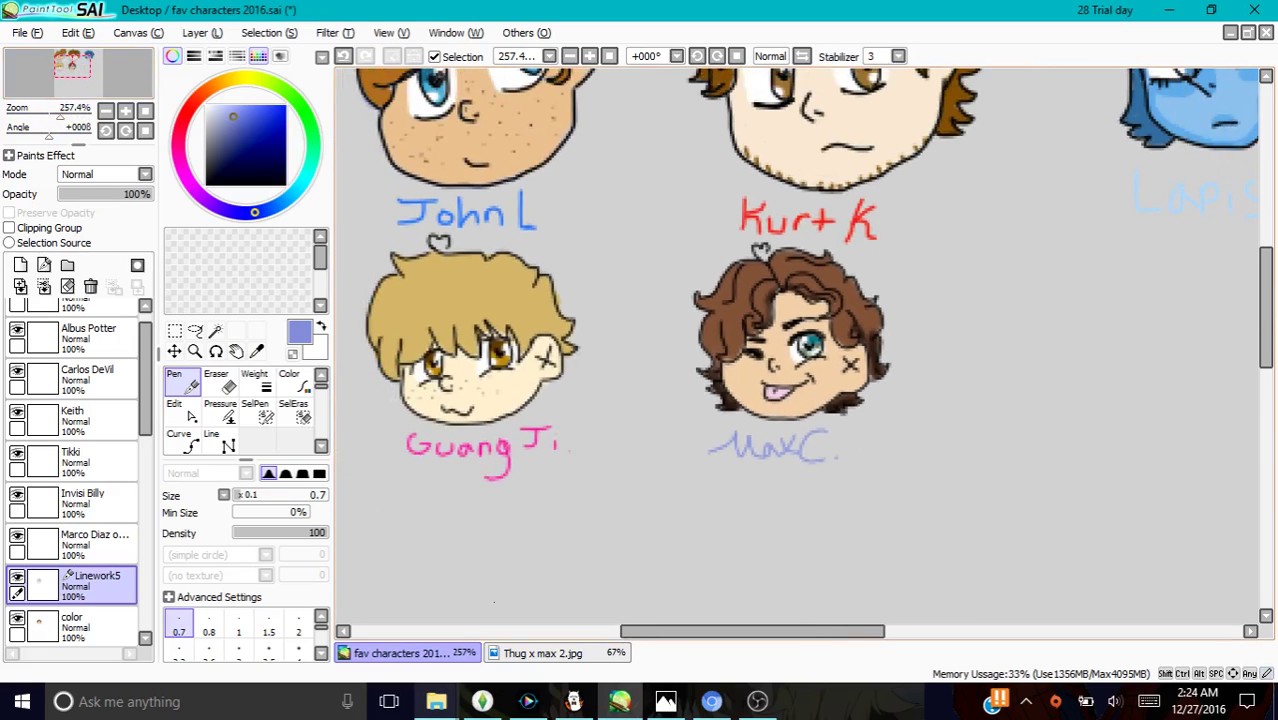